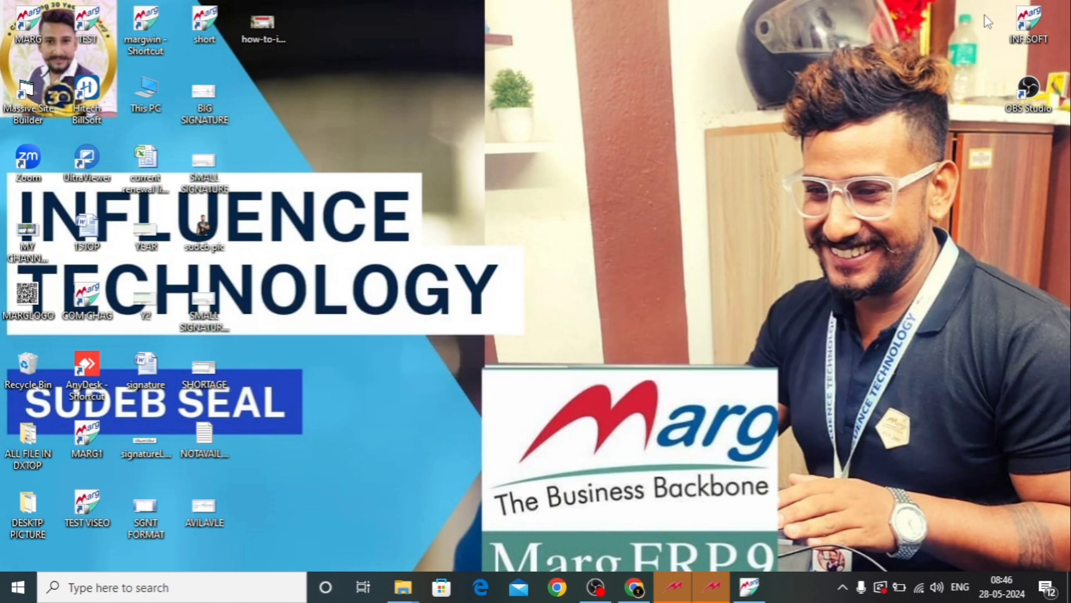
# Switch to Marg ERP and start a new credit sale bill for AMITA MEDICAL ARAMBAGH dated 28-05-2024.
pyautogui.click(749, 586)
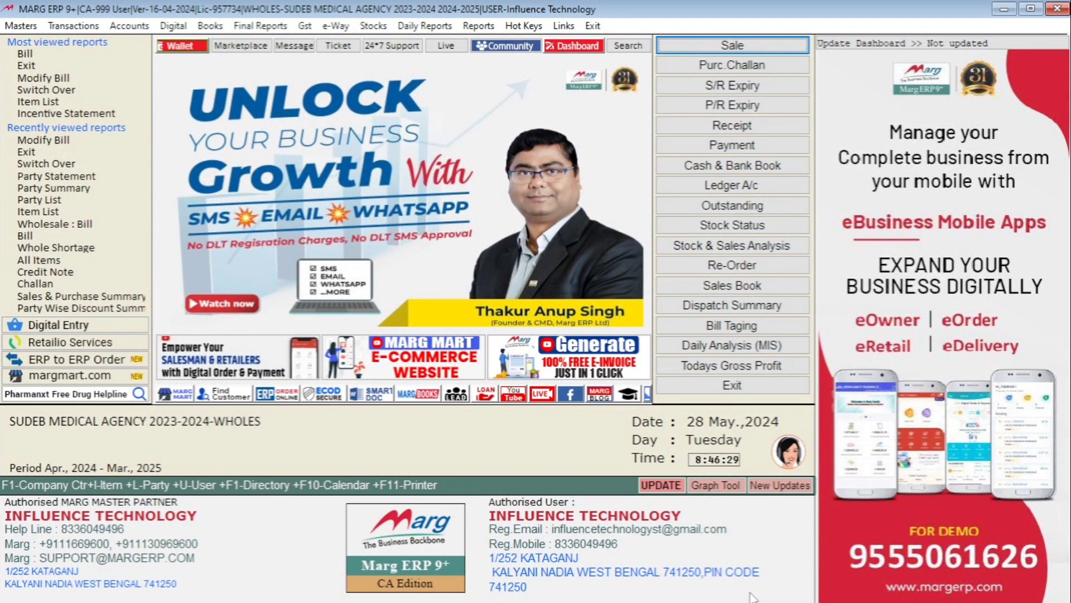
pyautogui.press('alt')
pyautogui.press('Right')
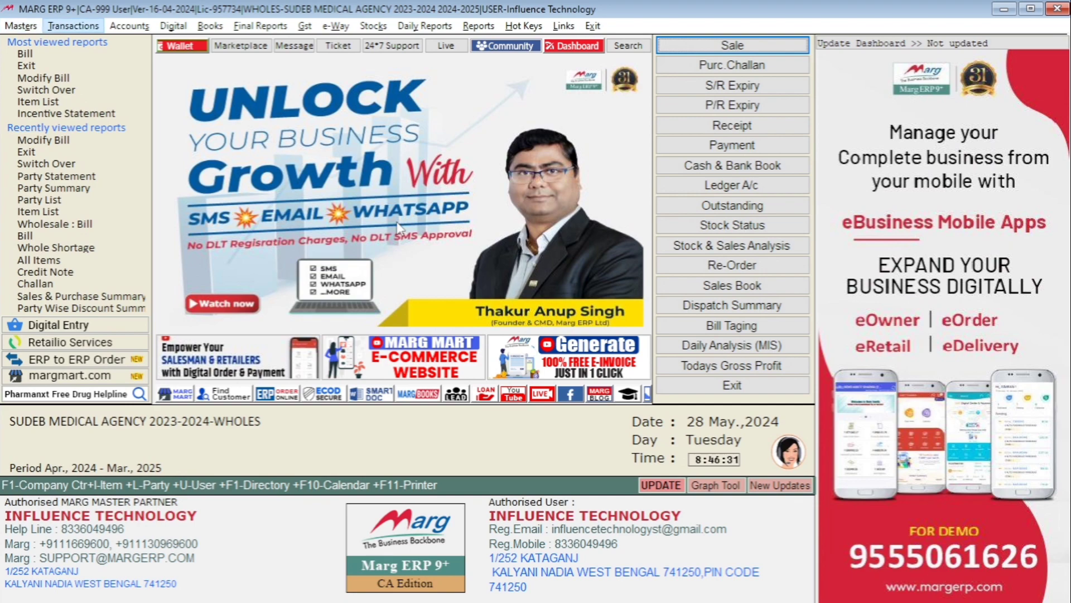
pyautogui.press('Down')
pyautogui.press('Right')
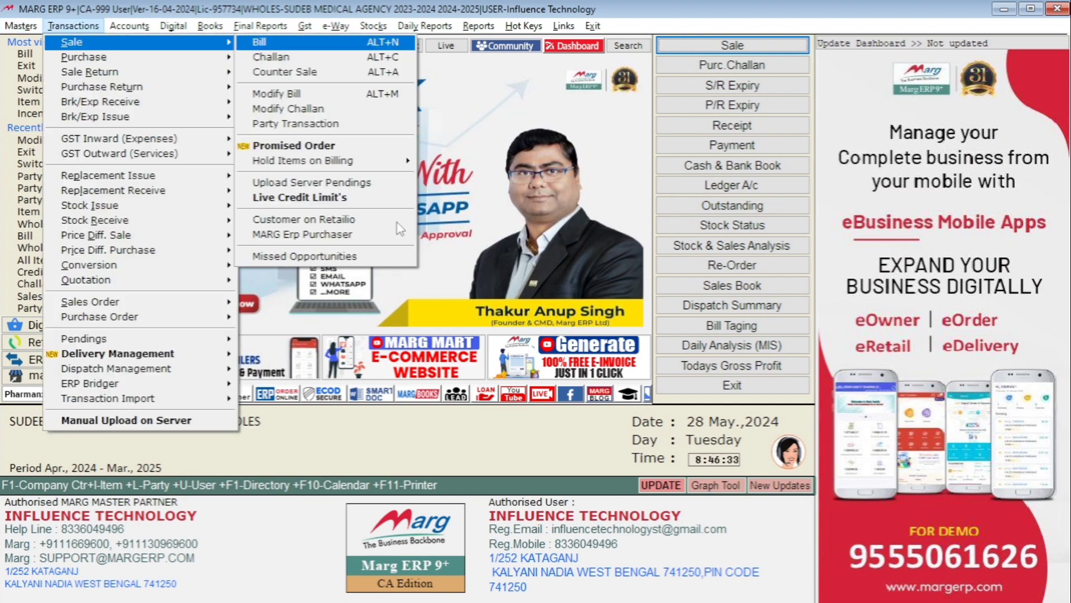
pyautogui.press('Return')
pyautogui.press('Return')
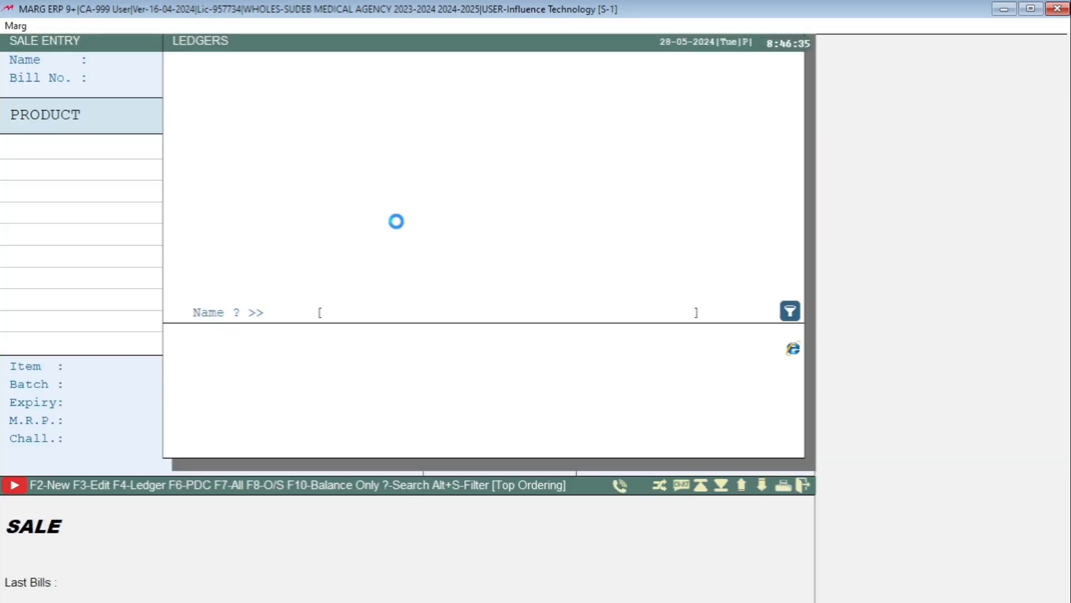
pyautogui.press('Return')
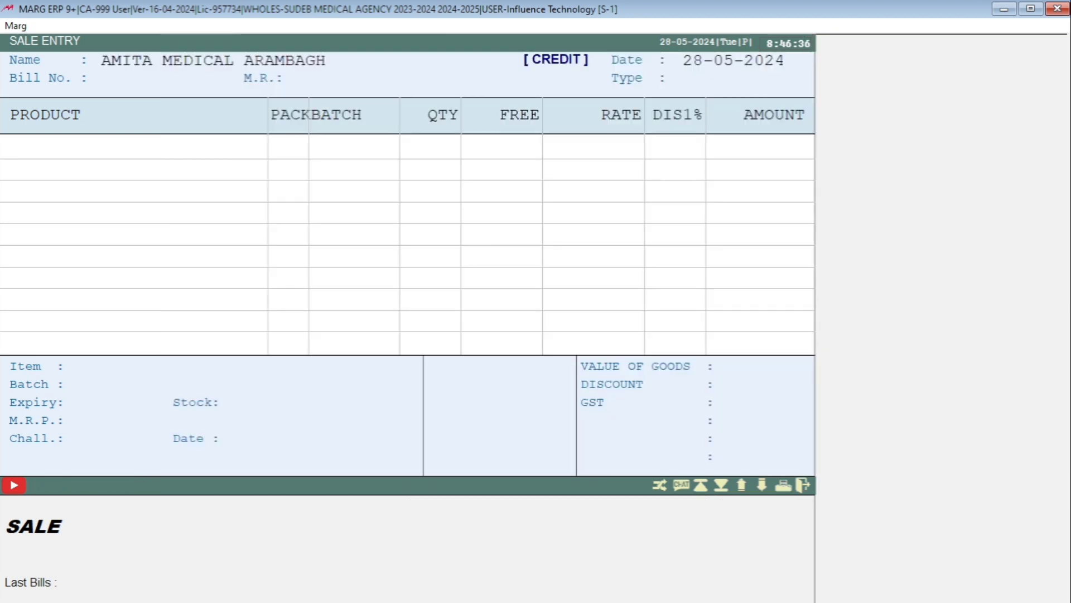
pyautogui.press('Return')
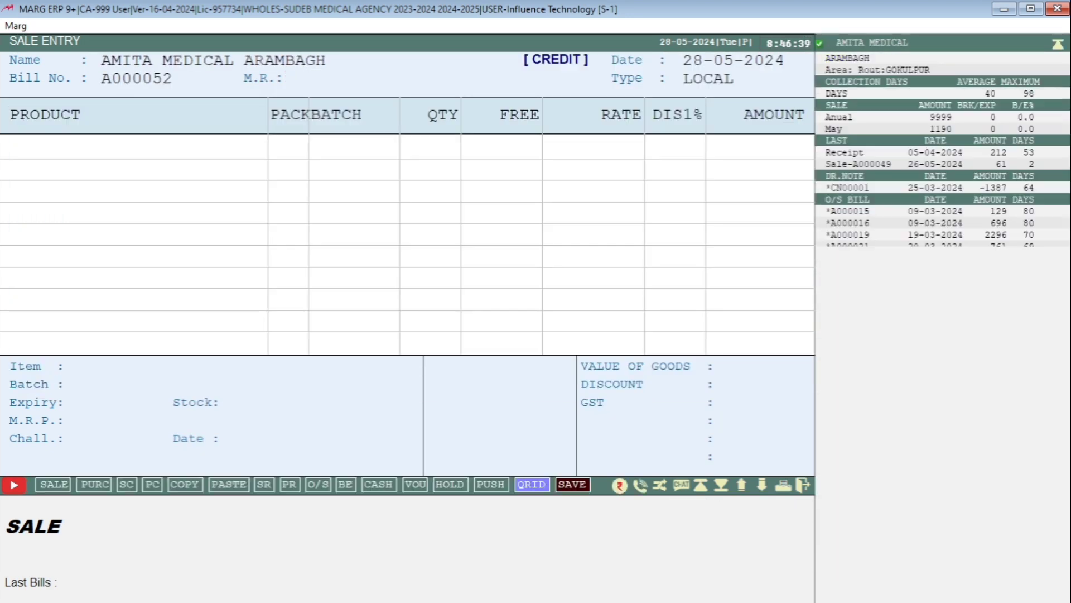
# Choose DOLO 300 with batch 36478 as the first product on the bill.
pyautogui.press('Return')
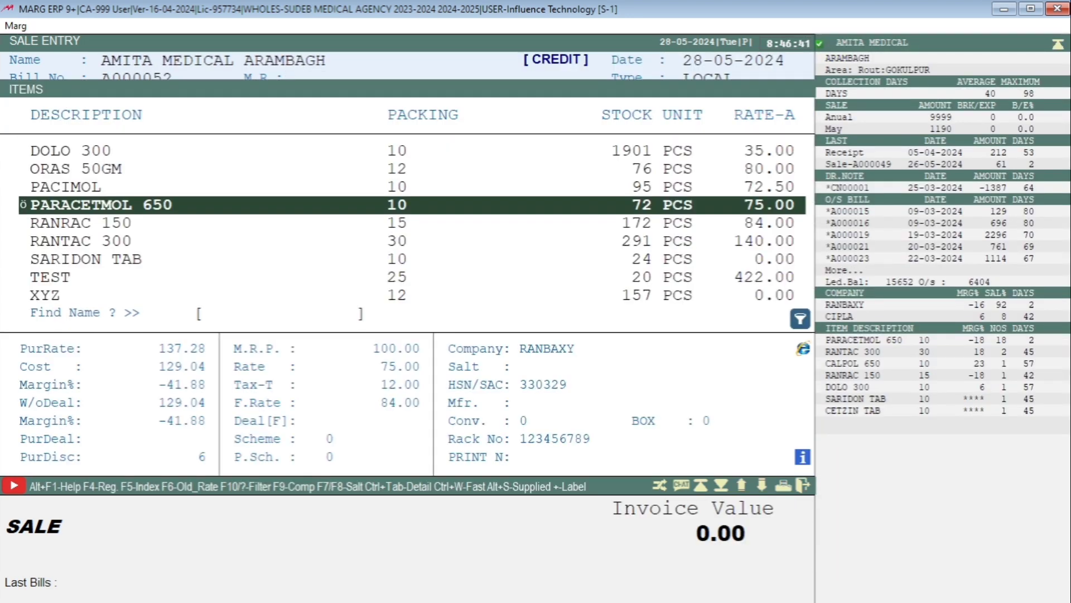
pyautogui.press('Up')
pyautogui.press('Up')
pyautogui.press('Up')
pyautogui.press('Return')
pyautogui.press('Down')
pyautogui.press('Down')
pyautogui.press('Down')
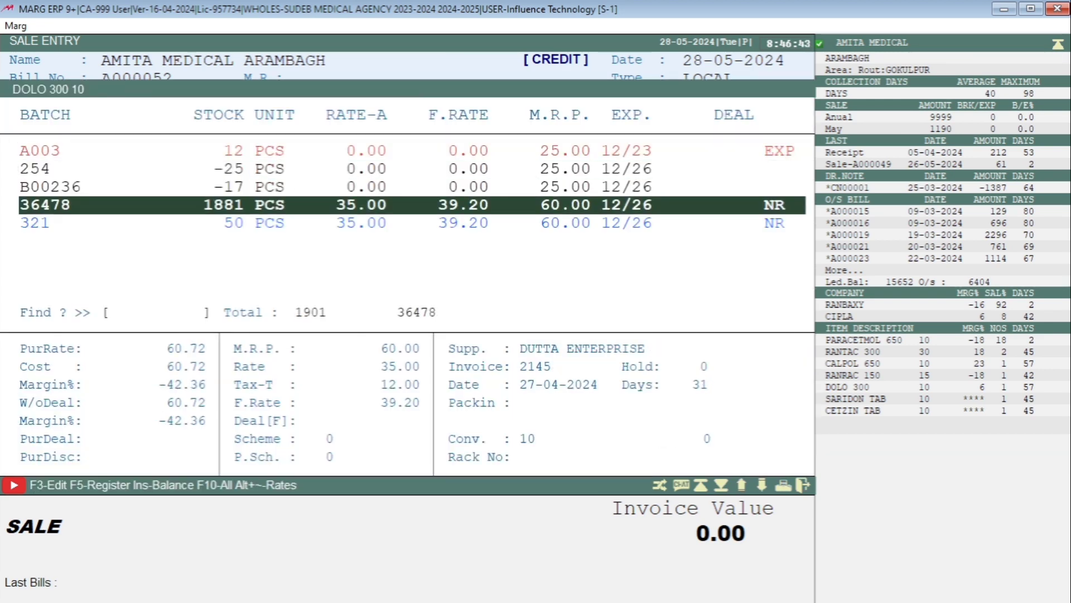
pyautogui.press('Return')
# Enter quantity 5 and discount 0 for DOLO 300 and accept the line.
pyautogui.write('5')
pyautogui.press('Return')
pyautogui.press('Return')
pyautogui.press('Return')
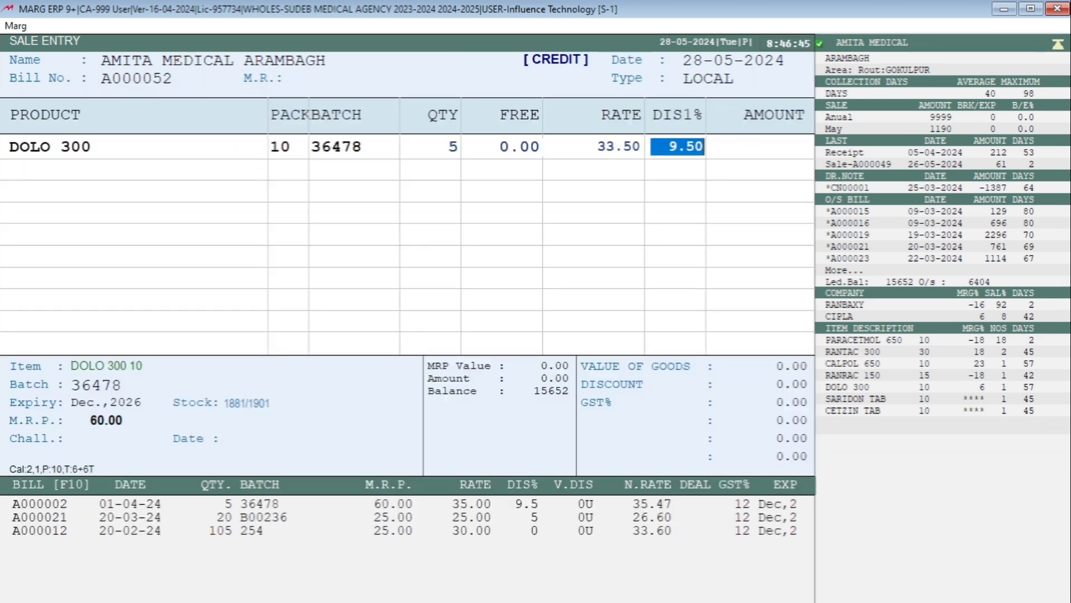
pyautogui.write('0 .')
pyautogui.press('Return')
pyautogui.press('y')
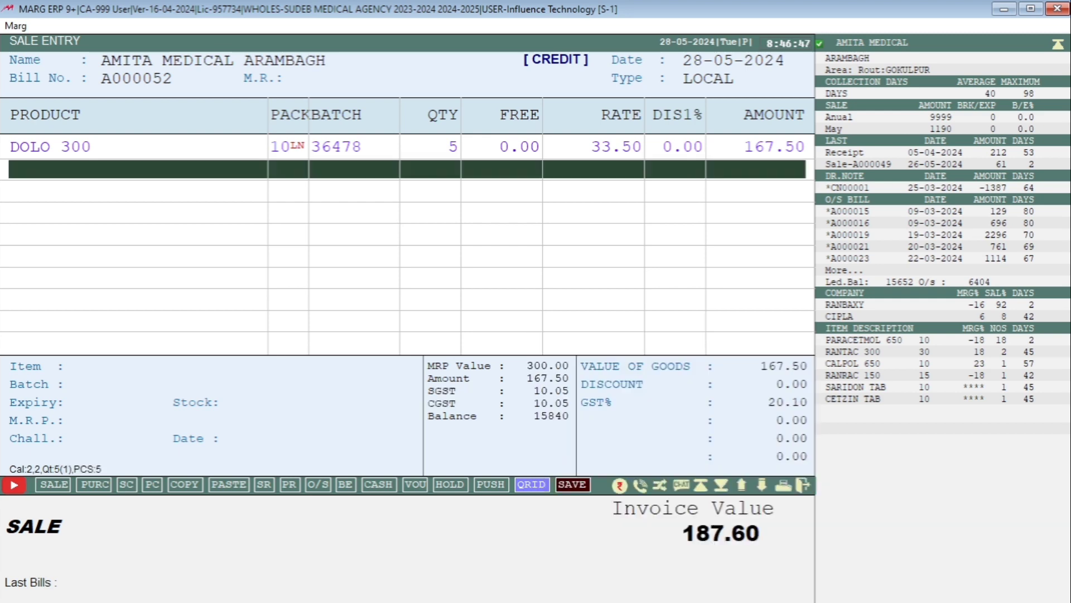
# Add ORAS 50GM from batch 221 with quantity 2, keeping the sale entry open.
pyautogui.press('Down')
pyautogui.press('Return')
pyautogui.press('Return')
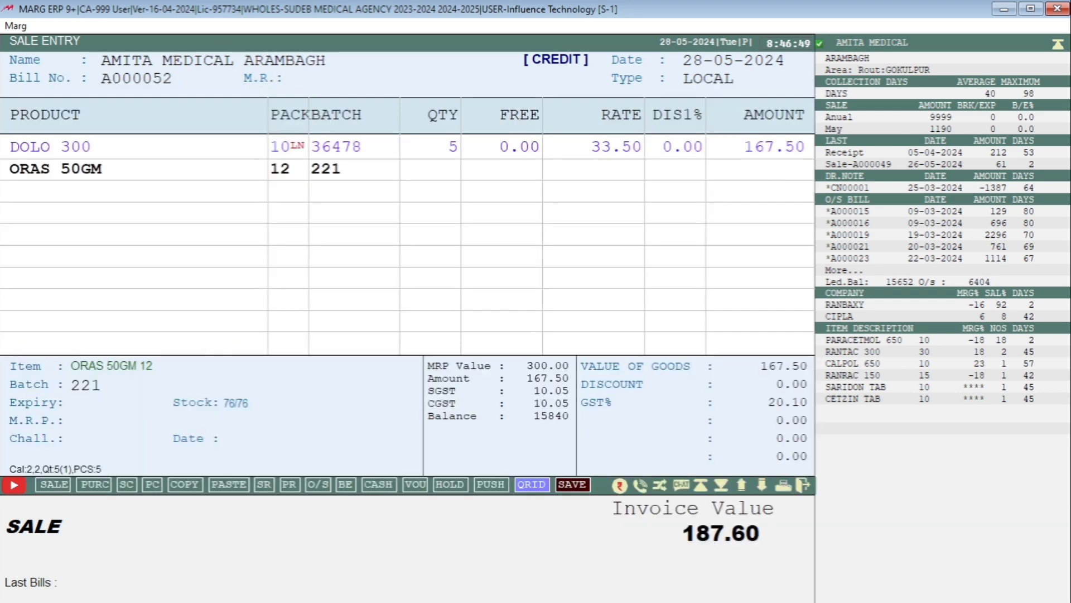
pyautogui.write('2')
pyautogui.press('Return')
pyautogui.press('Return')
pyautogui.press('Return')
pyautogui.press('Return')
pyautogui.press('Escape')
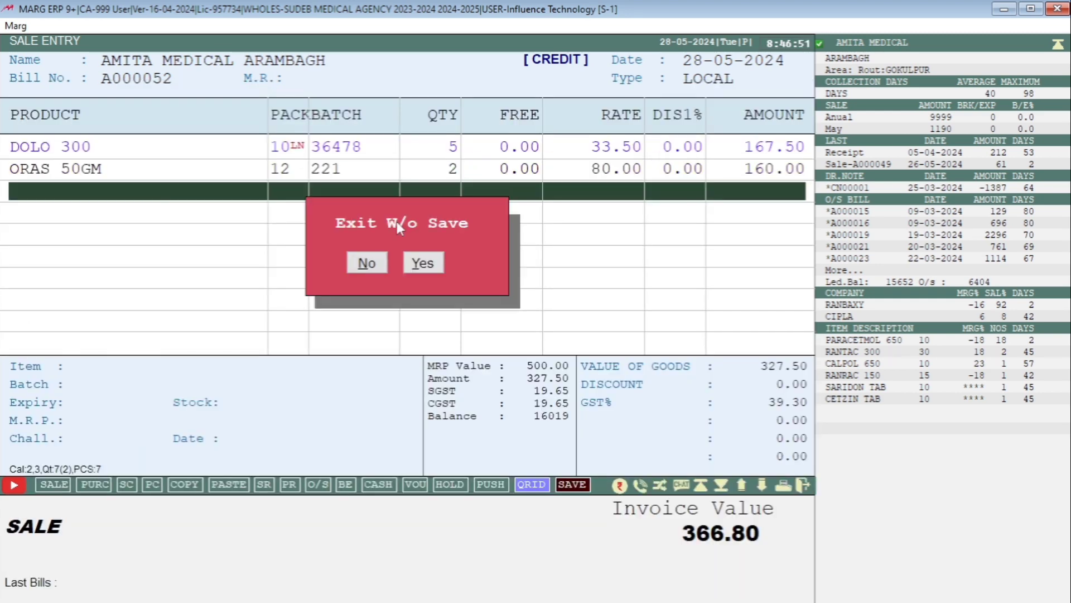
pyautogui.press('Return')
# Add PACIMOL from batch 259 with quantity 5 at the default rate and discount, accepting the net loss.
pyautogui.press('Return')
pyautogui.press('Down')
pyautogui.press('Return')
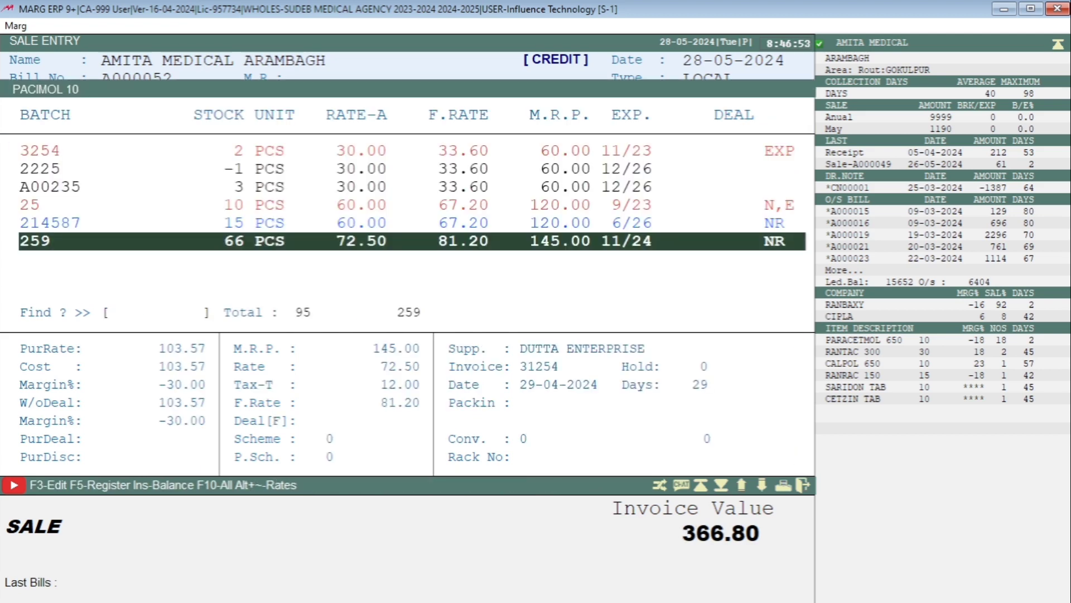
pyautogui.press('Return')
pyautogui.write('5')
pyautogui.press('Return')
pyautogui.press('Return')
pyautogui.press('Return')
pyautogui.press('Return')
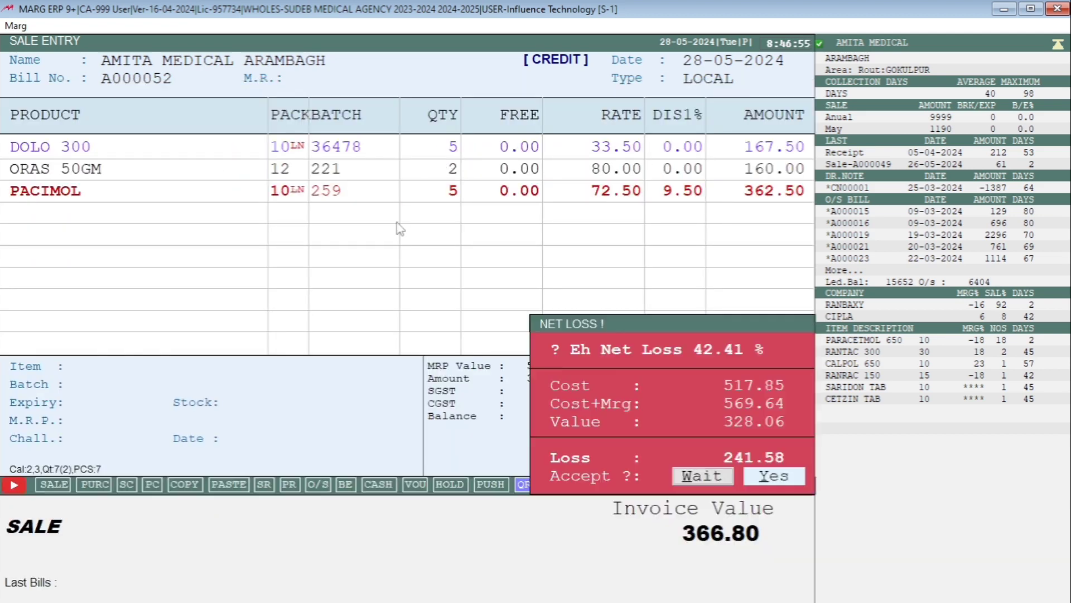
pyautogui.press('Return')
# Add PARACETMOL 650 from batch A002145 with quantity 2 at the default rate and discount.
pyautogui.press('Return')
pyautogui.press('Down')
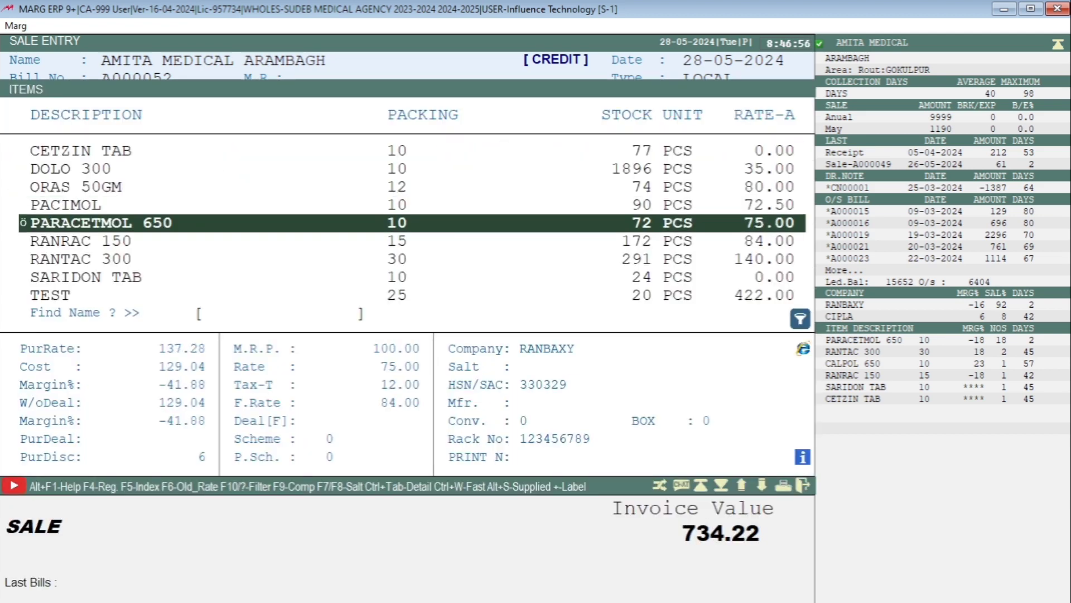
pyautogui.press('Return')
pyautogui.press('Return')
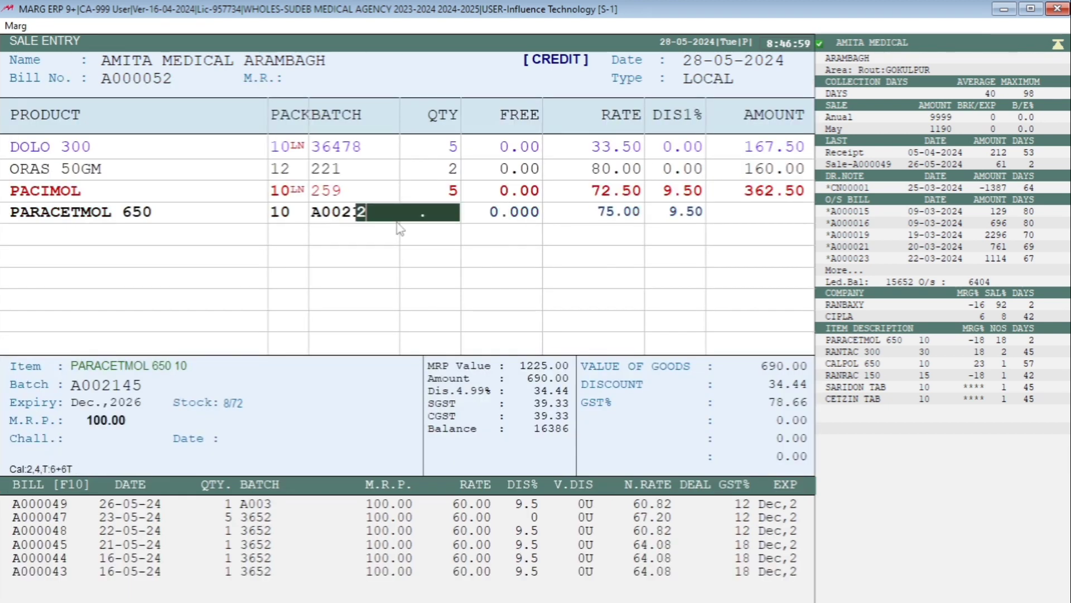
pyautogui.write('2')
pyautogui.press('Return')
pyautogui.press('Return')
pyautogui.press('Return')
pyautogui.press('Return')
# Add RANRAC 150 from batch 25413 with quantity 5, accepting the net loss.
pyautogui.press('Return')
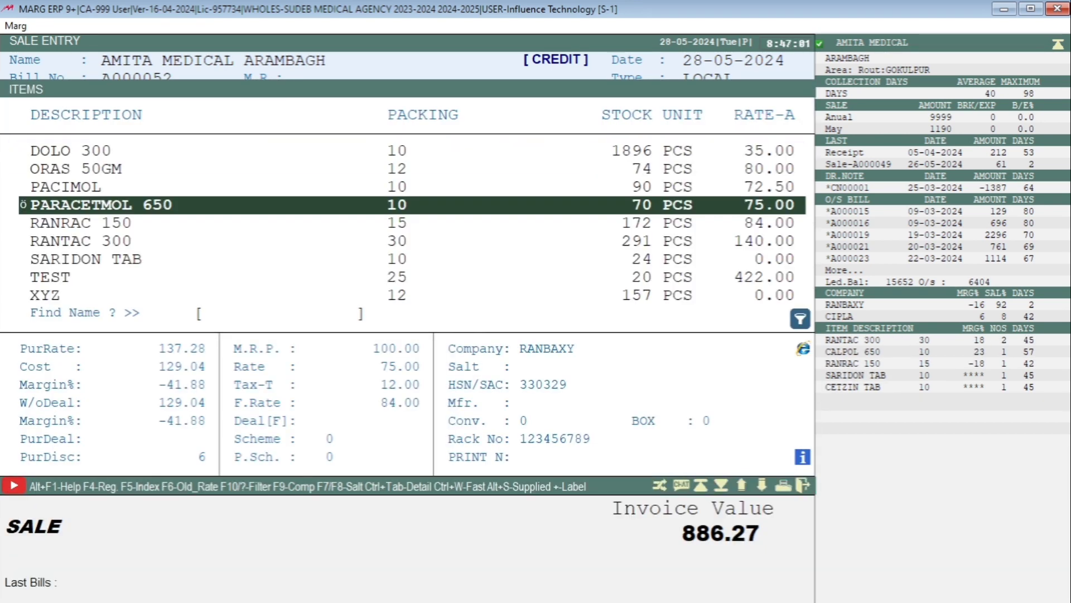
pyautogui.press('Down')
pyautogui.press('Return')
pyautogui.press('Return')
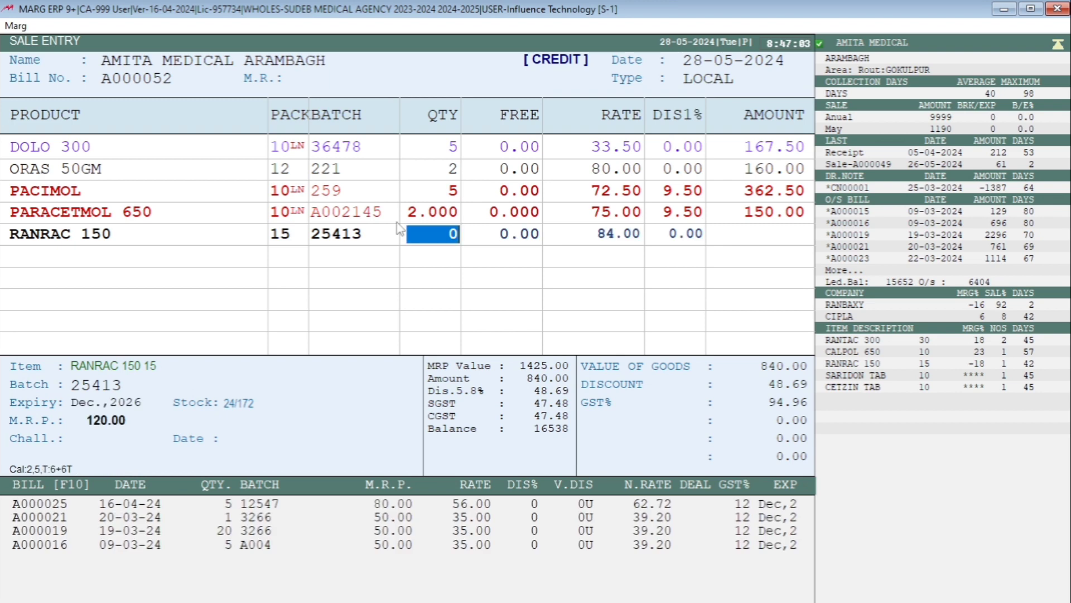
pyautogui.write('5')
pyautogui.press('Return')
pyautogui.press('Return')
pyautogui.press('Return')
pyautogui.press('Return')
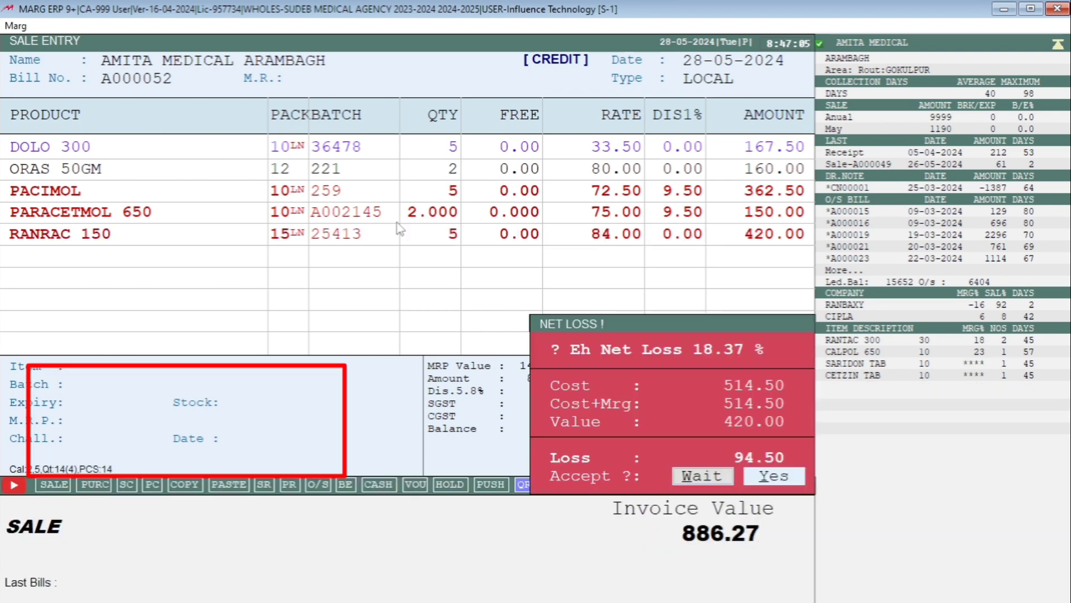
pyautogui.press('Return')
# Add RANTAC 300 from batch A00256 with quantity 5 at the default rate.
pyautogui.press('Down')
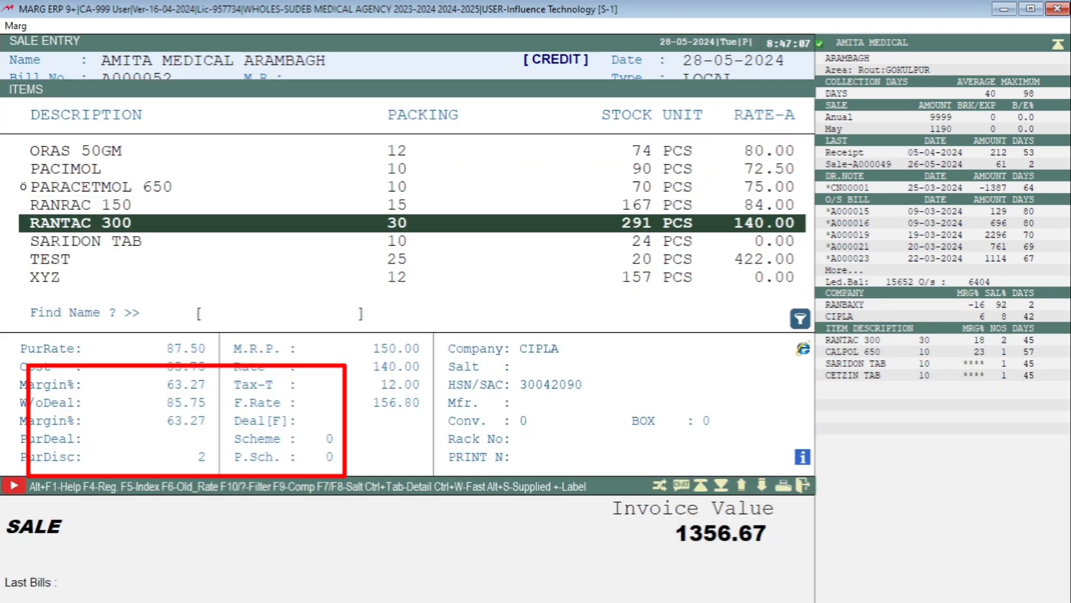
pyautogui.press('Return')
pyautogui.press('Return')
pyautogui.write('5')
pyautogui.press('Return')
pyautogui.press('Return')
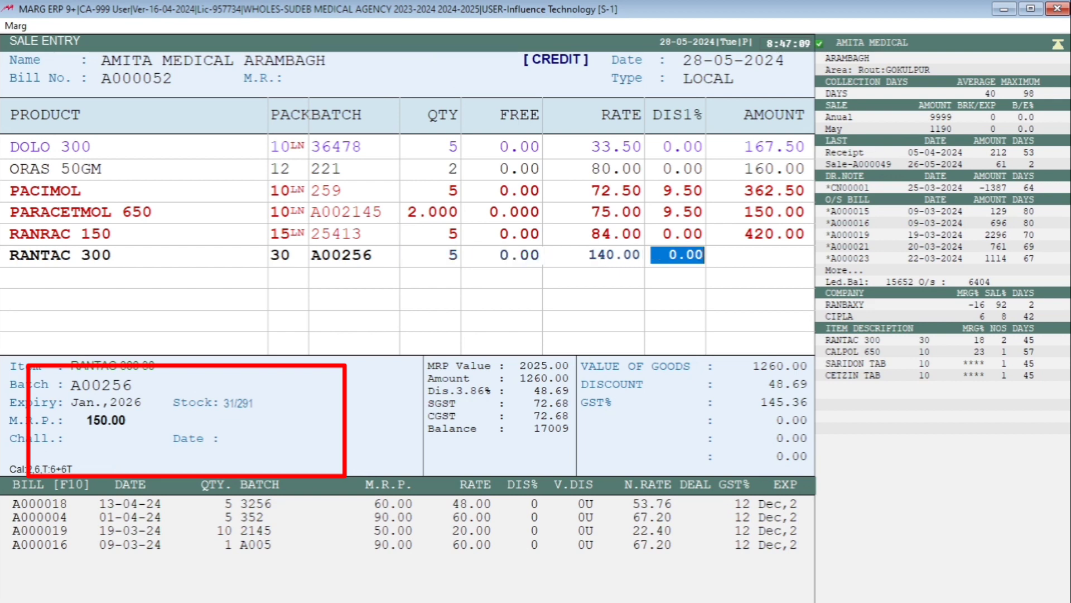
pyautogui.press('Return')
# Add SARIDON TAB from batch 1254 with quantity 5 and a rate of 30.00.
pyautogui.press('Return')
pyautogui.press('Down')
pyautogui.press('Return')
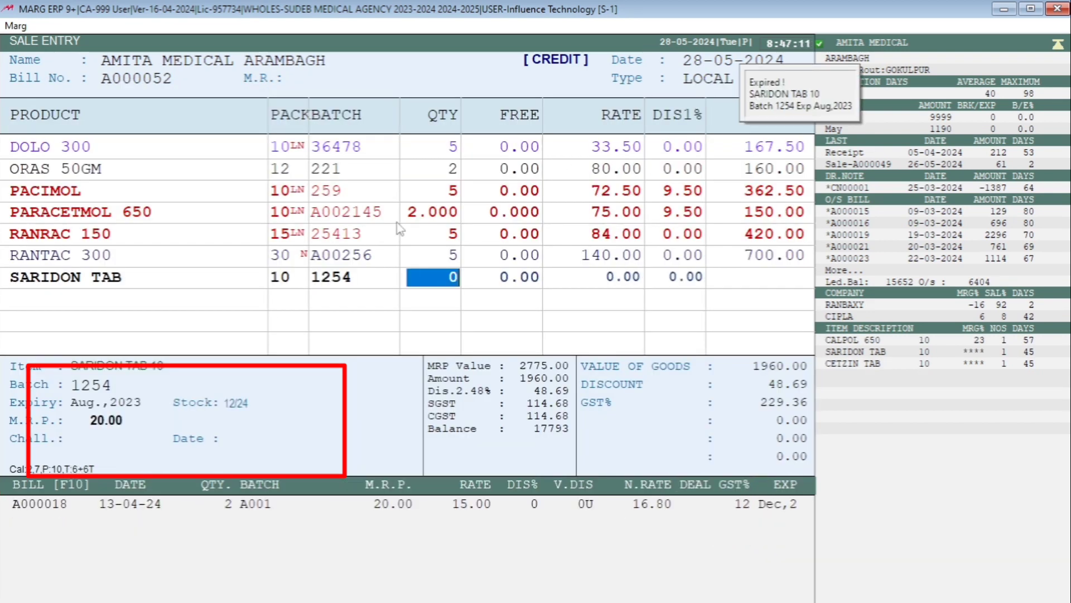
pyautogui.write('5')
pyautogui.press('Return')
pyautogui.press('Return')
pyautogui.press('Return')
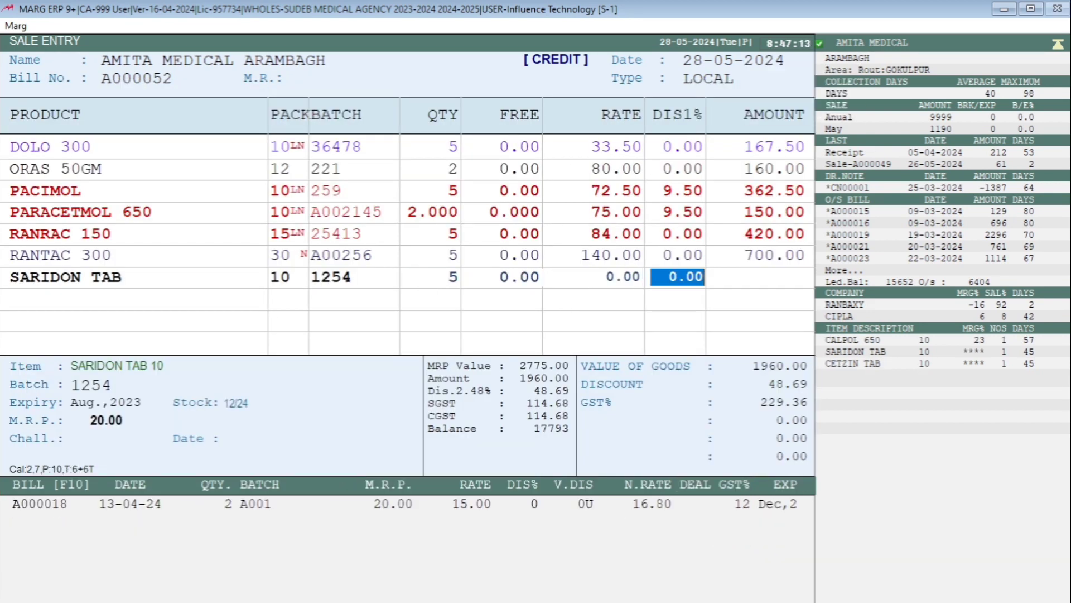
pyautogui.hotkey('shift', 'Tab')
pyautogui.write('10')
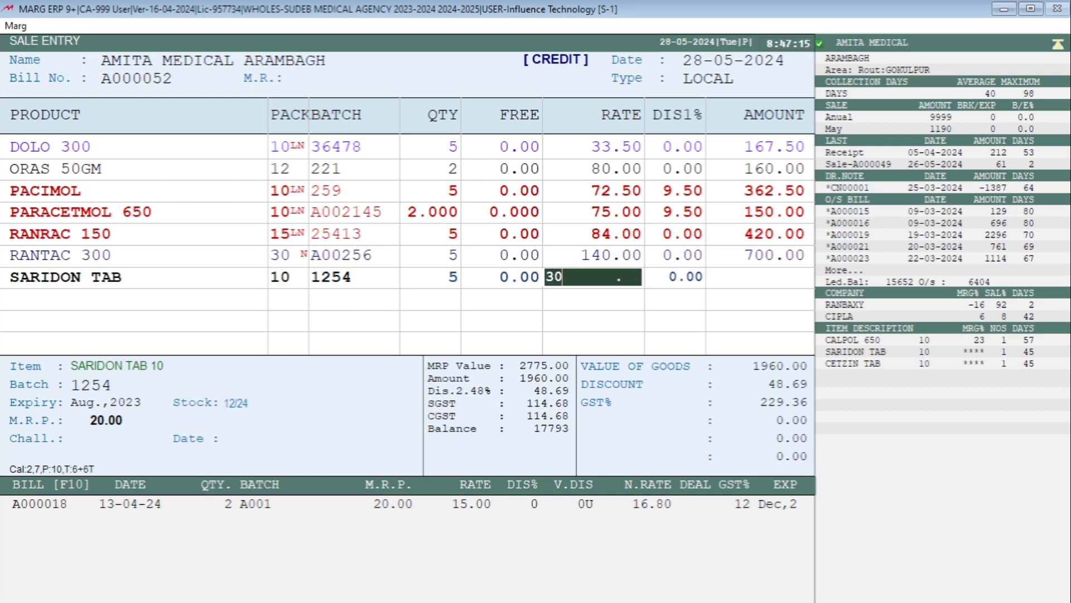
pyautogui.press('Return')
pyautogui.press('Return')
pyautogui.press('Return')
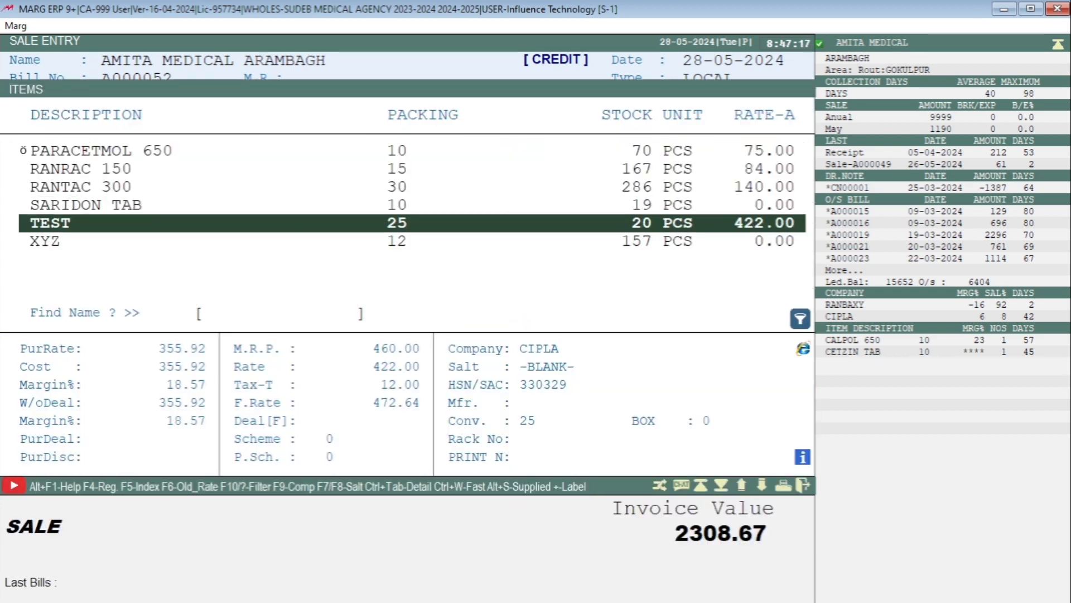
# Add the product TEST from batch A002 with quantity 5 at the default rate.
pyautogui.press('Return')
pyautogui.press('Return')
pyautogui.write('5')
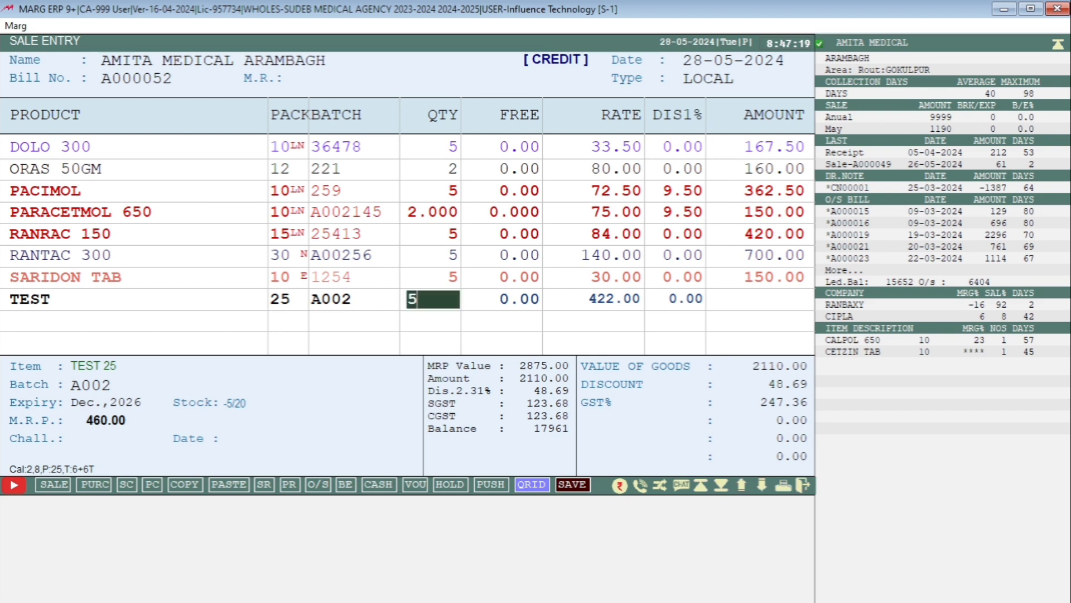
pyautogui.press('Return')
pyautogui.press('Return')
pyautogui.press('Return')
pyautogui.press('Return')
# Add XYZ from batch 3256 with quantity 10 and a rate of 10.00, accepting the net loss.
pyautogui.press('Return')
pyautogui.press('Down')
pyautogui.press('Return')
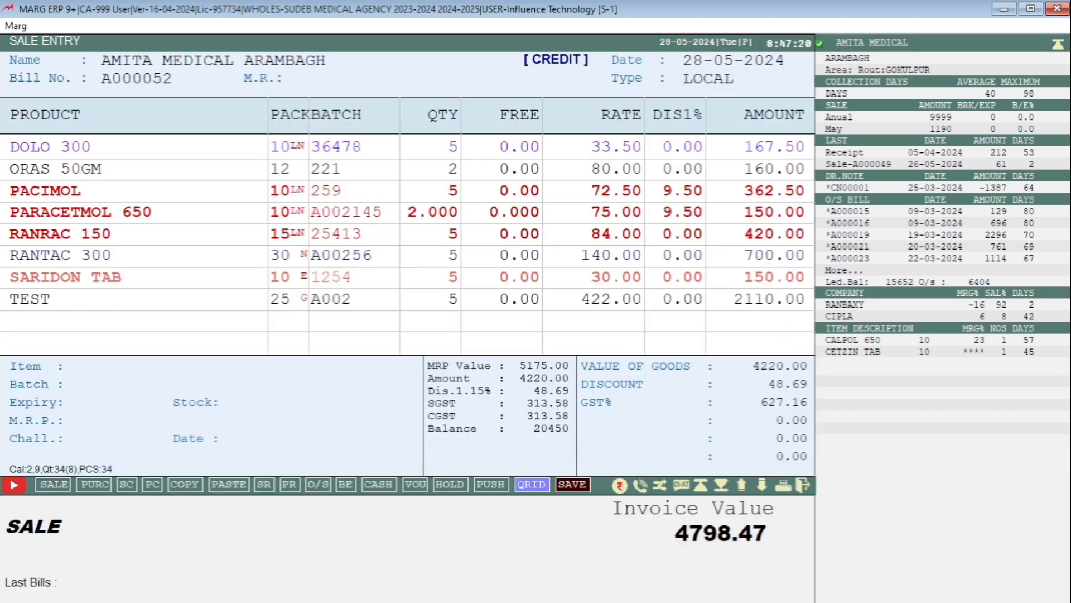
pyautogui.write('10')
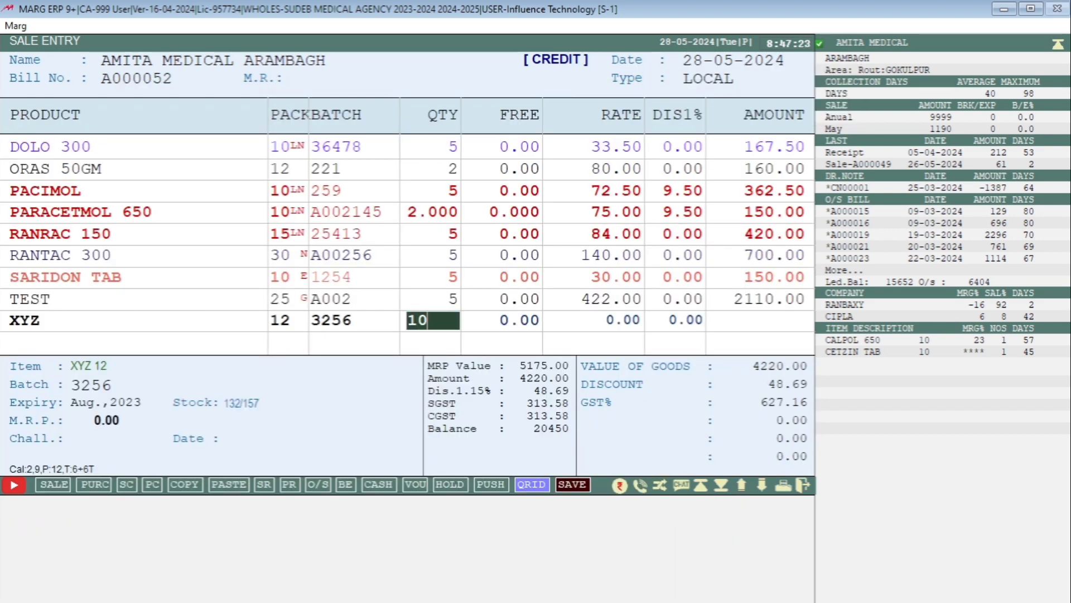
pyautogui.press('Return')
pyautogui.press('Return')
pyautogui.write('10')
pyautogui.press('Return')
pyautogui.press('Return')
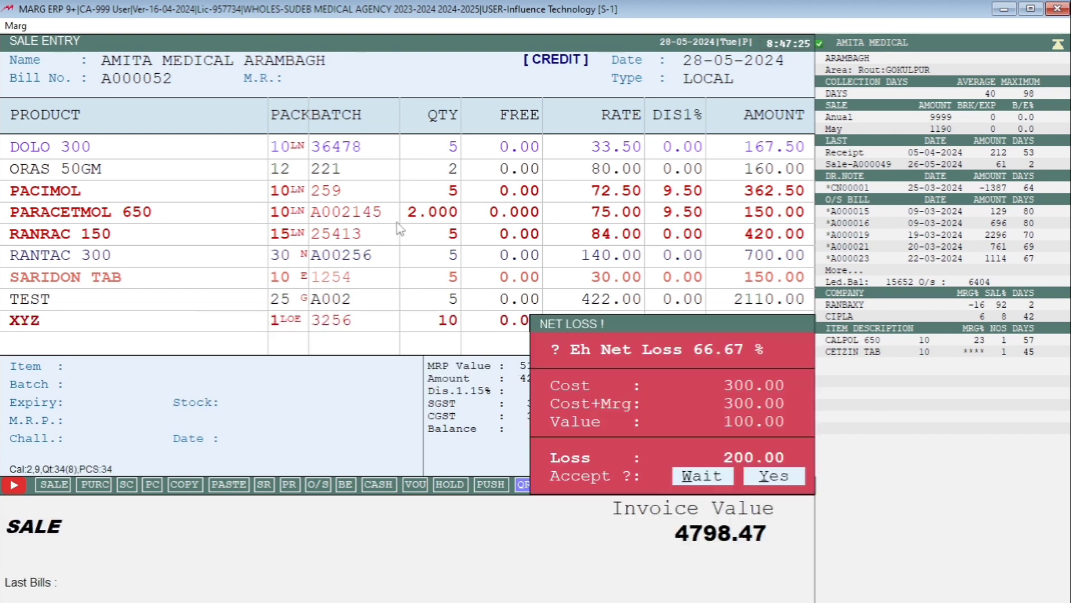
pyautogui.press('Right')
pyautogui.press('Return')
# Choose AMIFRU 40 with batch 21 from the start of the item list as the next product.
pyautogui.press('Return')
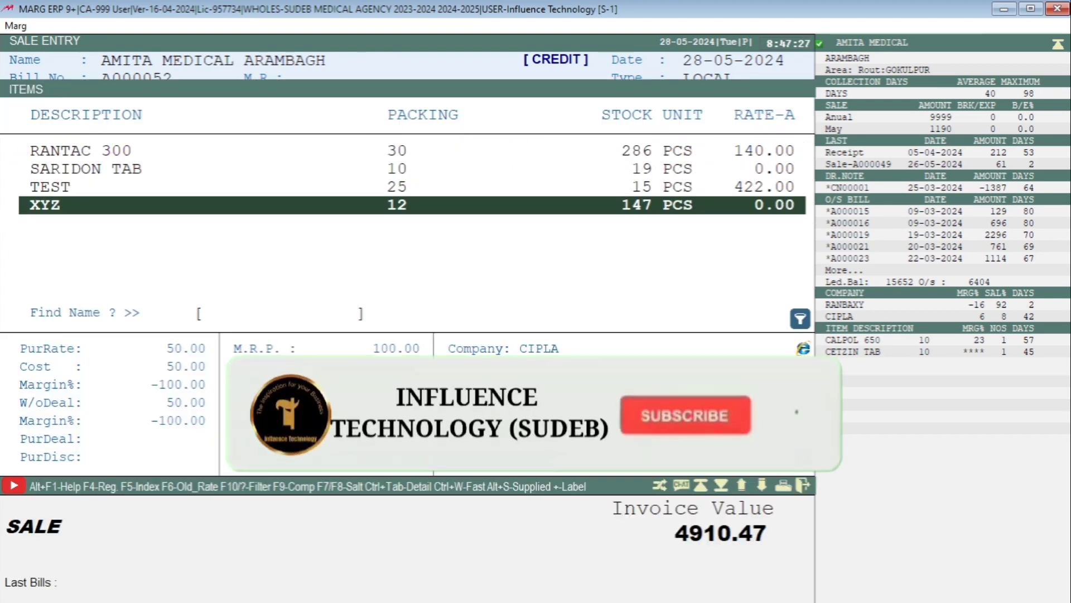
pyautogui.press('Up')
pyautogui.press('Up')
pyautogui.press('Up')
pyautogui.press('Up')
pyautogui.press('pageup')
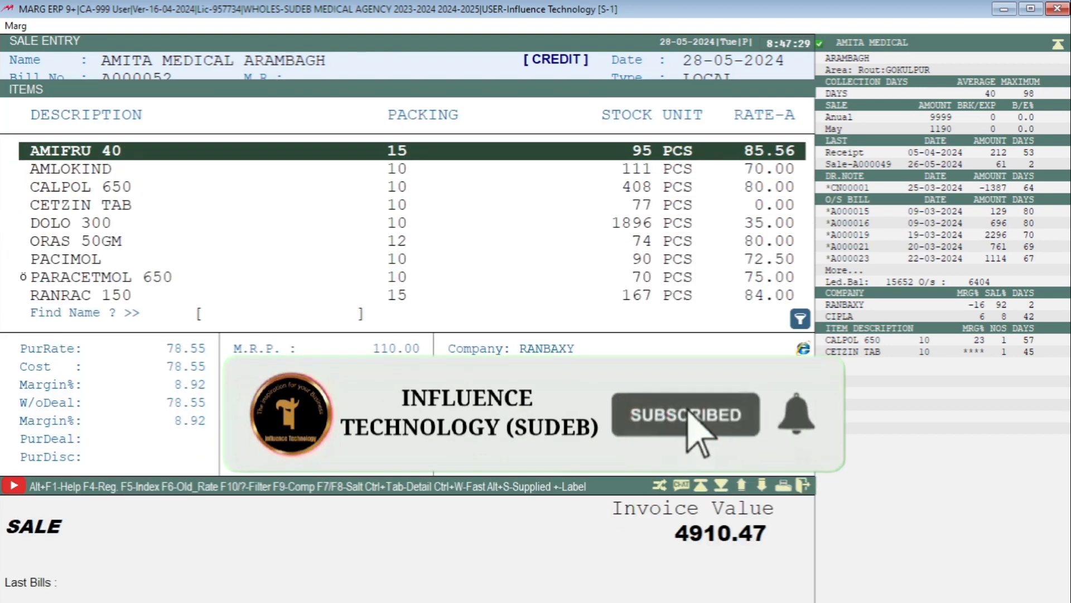
pyautogui.press('Return')
pyautogui.press('Down')
pyautogui.press('Return')
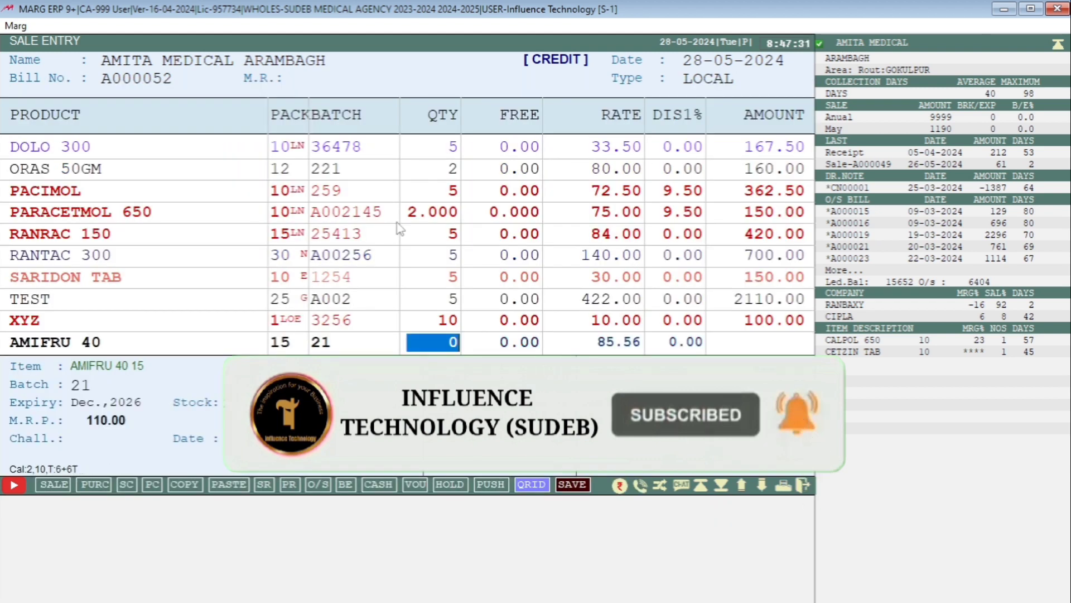
# Enter quantity 5 for AMIFRU 40 at the default rate and complete the line.
pyautogui.write('5')
pyautogui.press('Return')
pyautogui.press('Return')
pyautogui.press('Return')
pyautogui.press('Return')
# Add the product AMLOKIND from batch 1254 with quantity 5 to the bill.
pyautogui.press('Return')
pyautogui.press('Down')
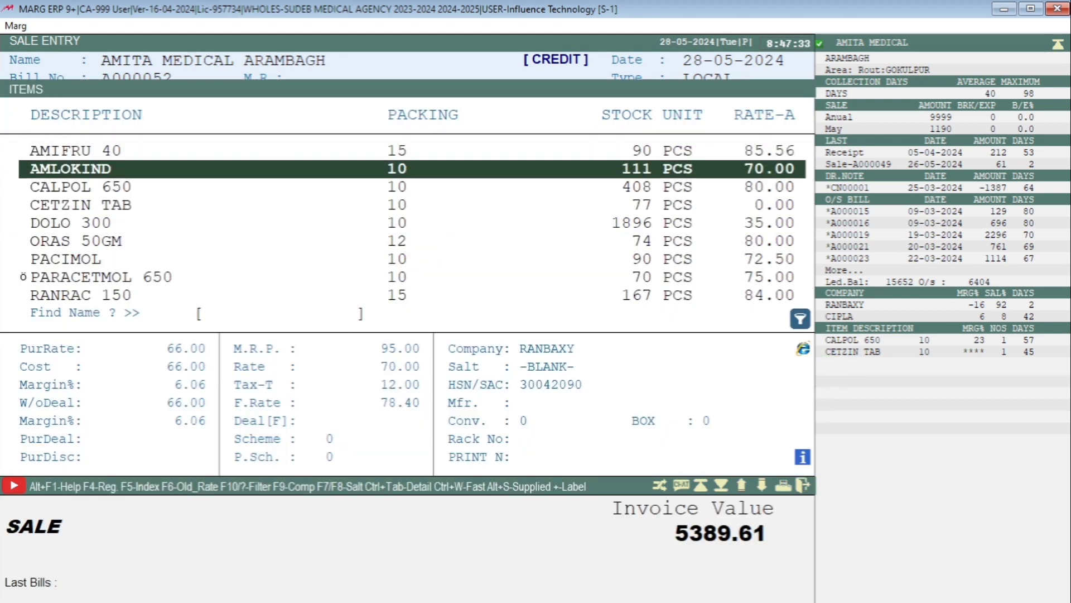
pyautogui.press('Return')
pyautogui.press('Return')
pyautogui.write('5')
pyautogui.press('Return')
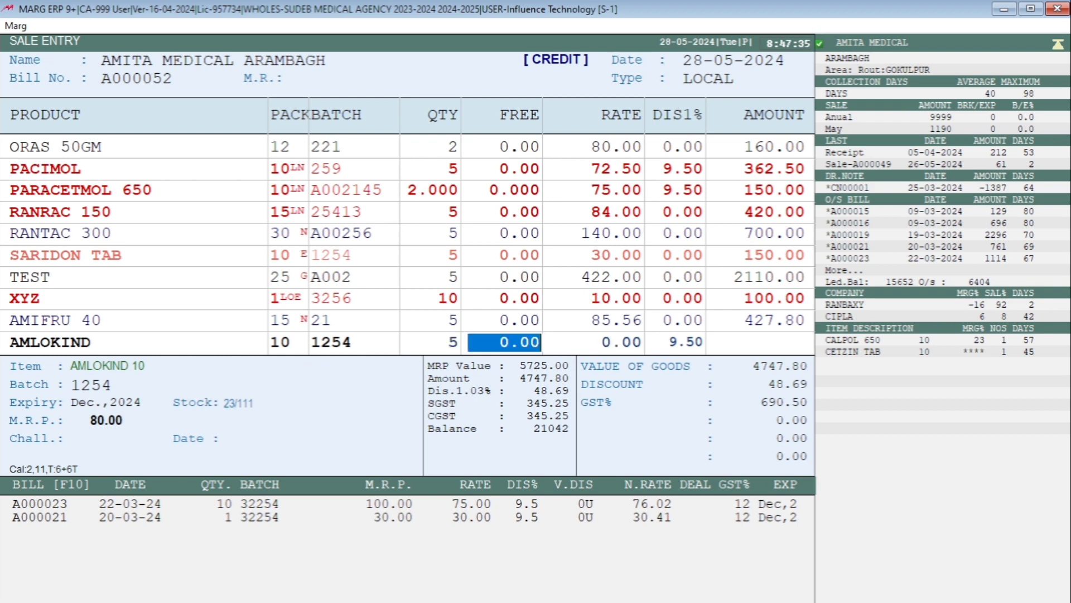
# Complete the AMLOKIND line with no free quantity and a rate of 0.00, accepting the zero billing rate.
pyautogui.press('Return')
pyautogui.press('Return')
pyautogui.press('Return')
pyautogui.press('Left')
pyautogui.press('Return')
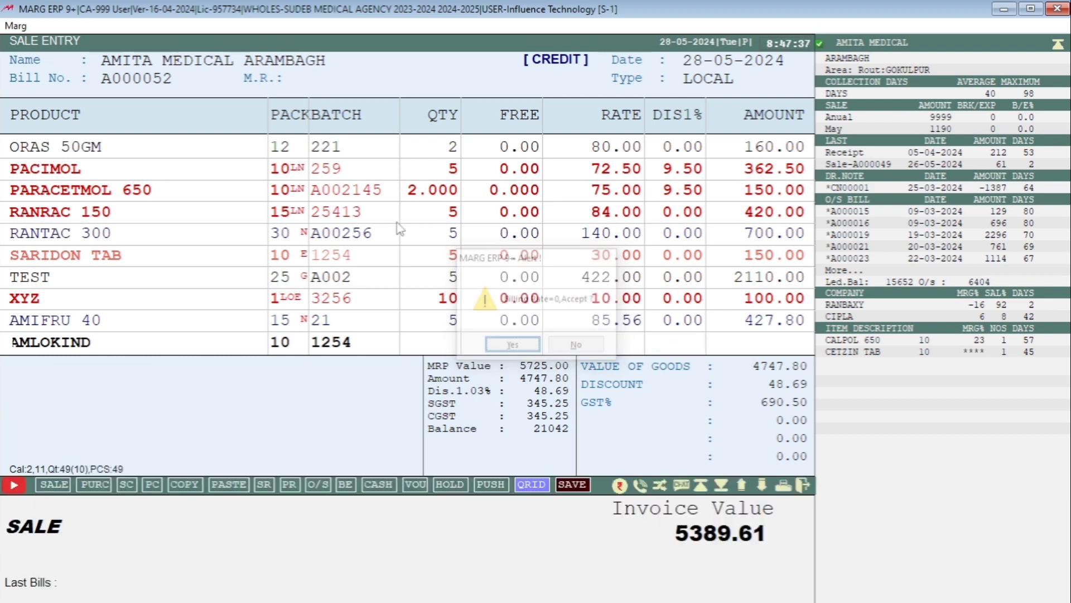
pyautogui.press('Right')
pyautogui.press('Return')
# Add CALPOL 650 from batch 258 with quantity 5 at the default rate and discount.
pyautogui.press('Return')
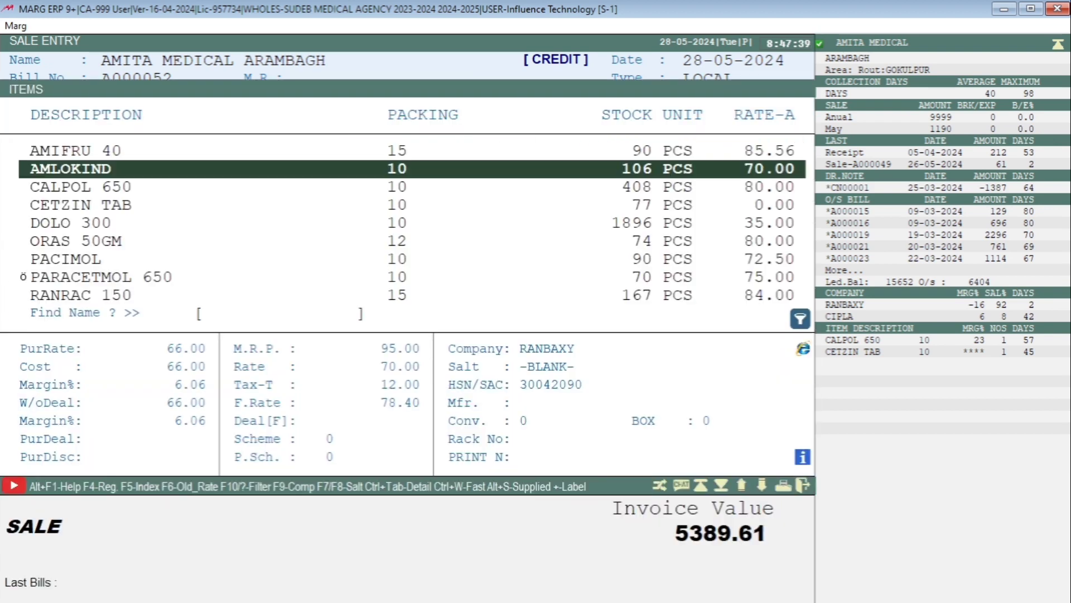
pyautogui.press('Down')
pyautogui.press('Return')
pyautogui.press('Return')
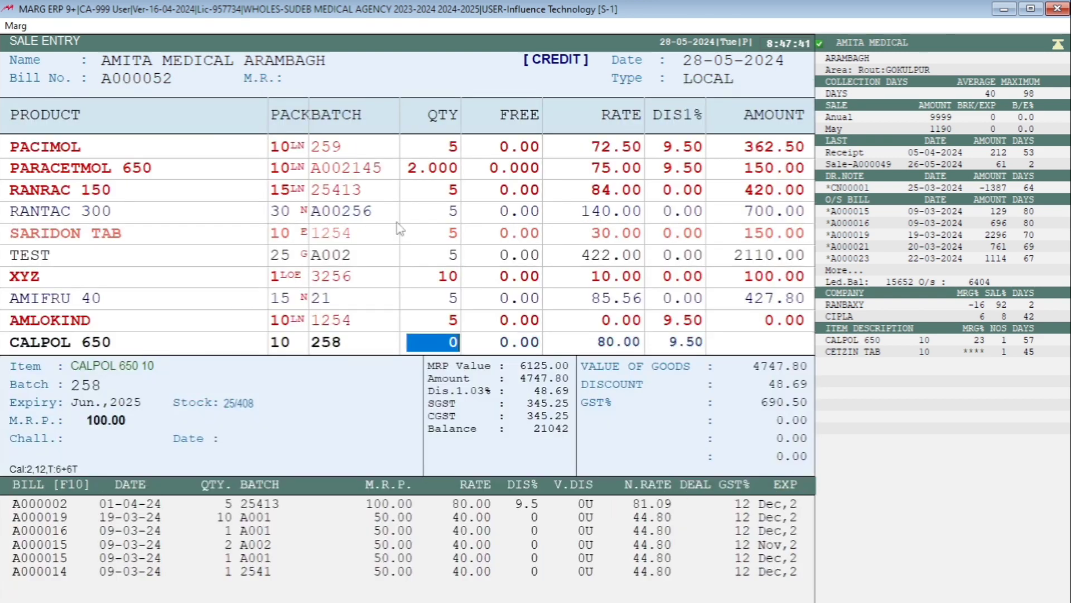
pyautogui.write('5')
pyautogui.press('Return')
pyautogui.press('Return')
pyautogui.press('Return')
pyautogui.press('Return')
# Add CETZIN TAB from batch 21 with quantity 5 at a rate of 0.00, accepting the zero rate and net loss.
pyautogui.press('Return')
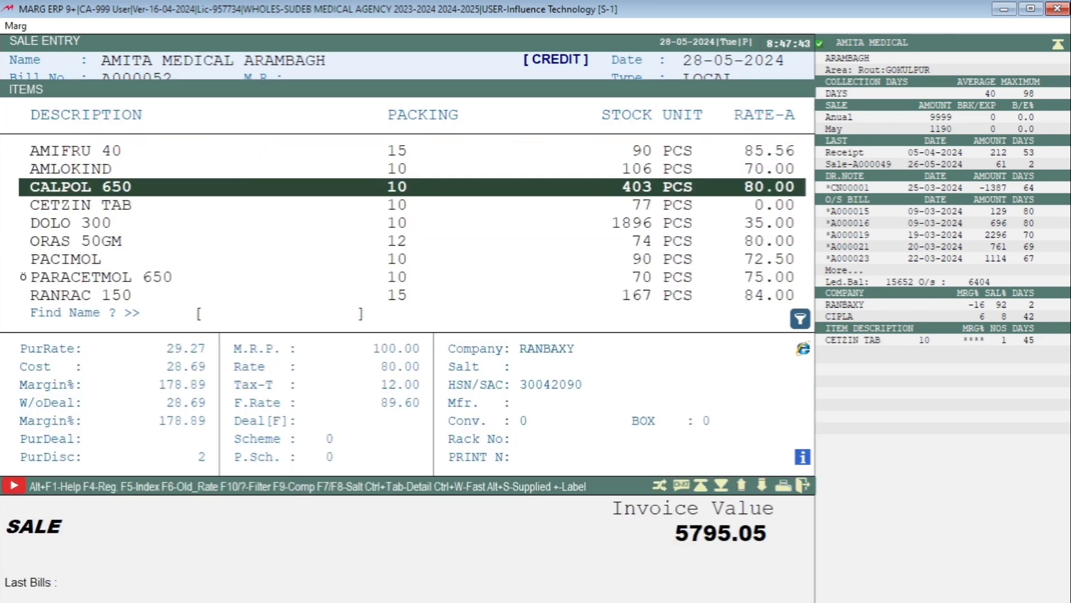
pyautogui.press('Down')
pyautogui.press('Return')
pyautogui.press('Return')
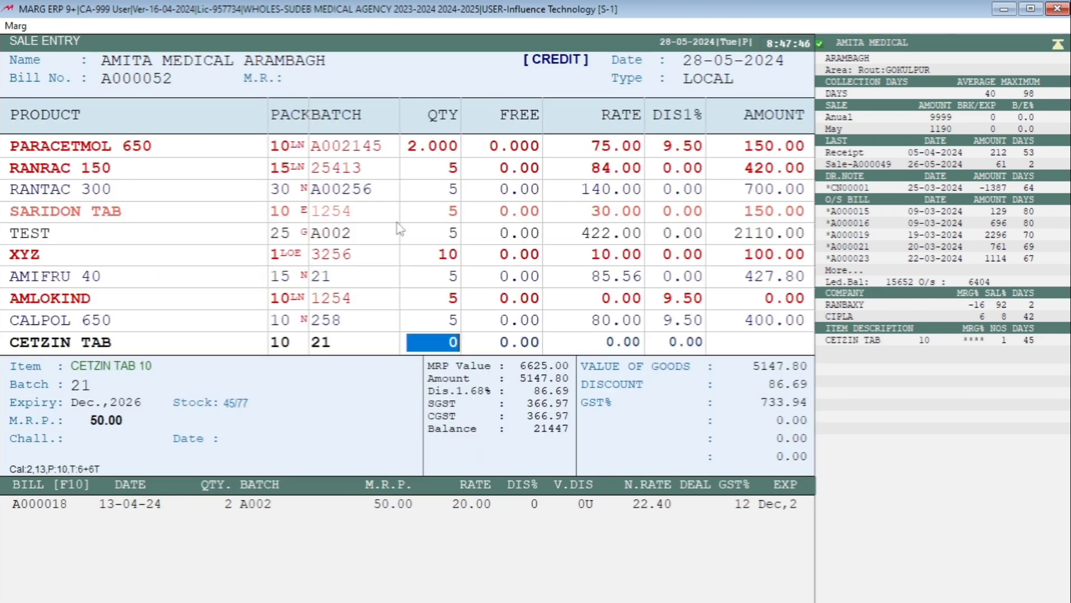
pyautogui.write('5')
pyautogui.press('Return')
pyautogui.press('Return')
pyautogui.press('Return')
pyautogui.press('Return')
pyautogui.press('y')
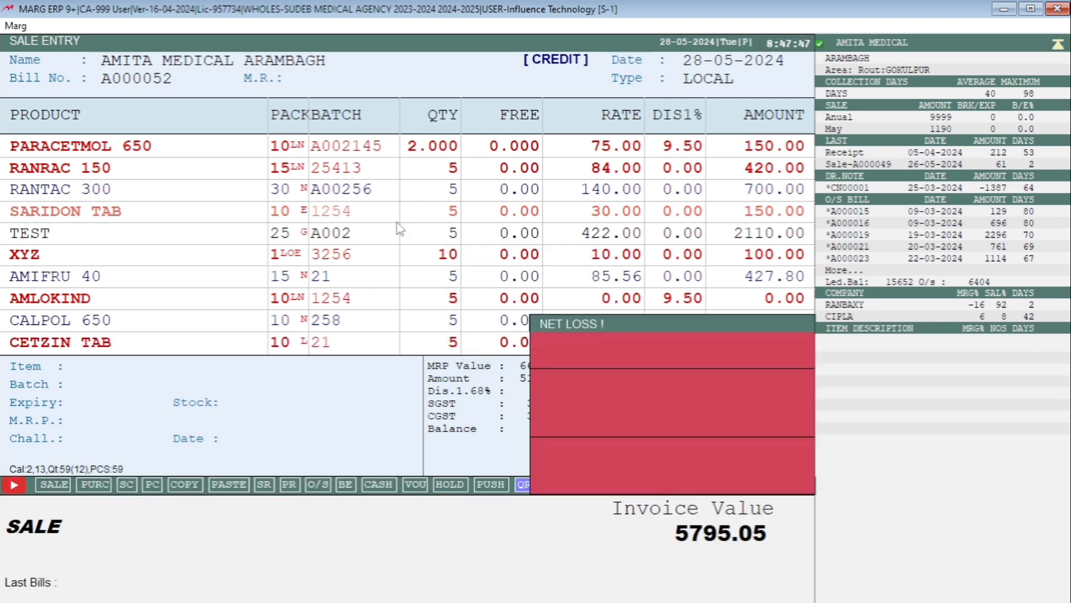
pyautogui.press('y')
# Add DOLO 300 again from batch 36478 with quantity 5 at the default rate, accepting the repeated item and net loss.
pyautogui.press('Down')
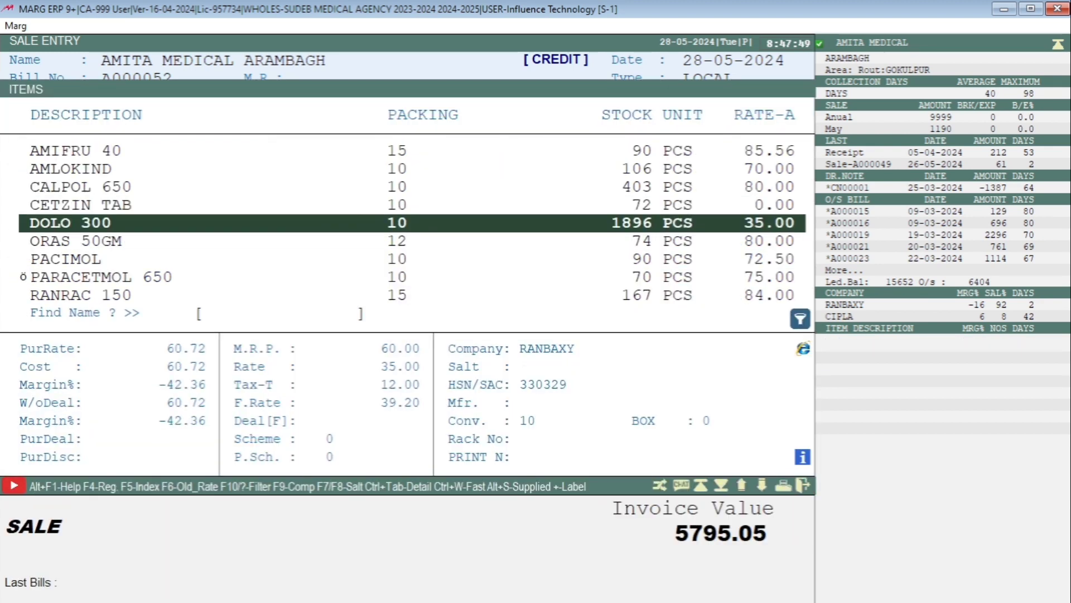
pyautogui.press('Return')
pyautogui.press('y')
pyautogui.press('Down')
pyautogui.press('Down')
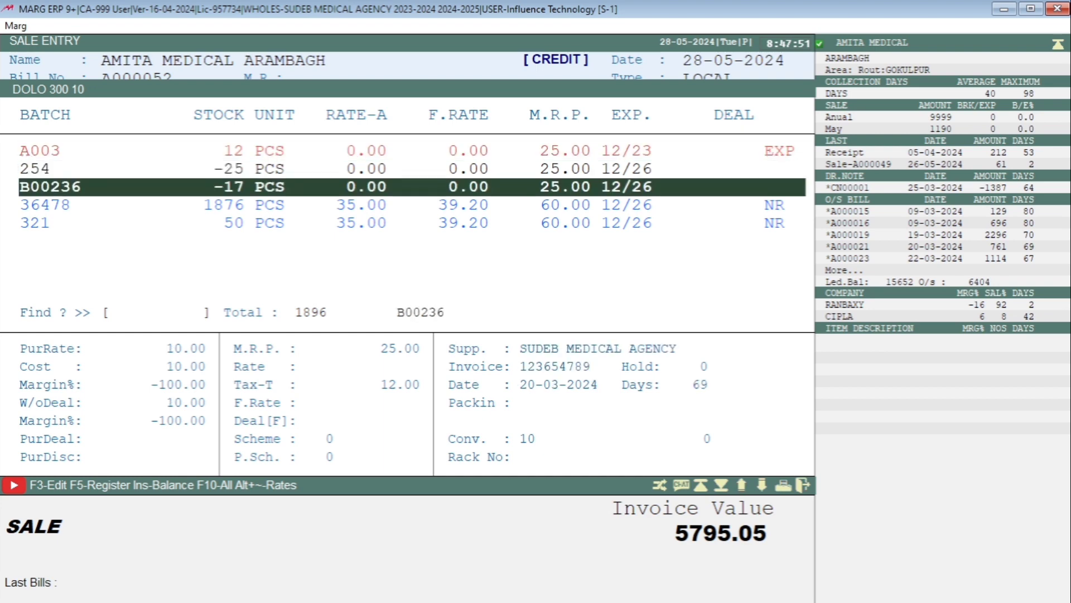
pyautogui.press('Down')
pyautogui.press('Return')
pyautogui.write('5')
pyautogui.press('Return')
pyautogui.press('Return')
pyautogui.press('Return')
pyautogui.press('Return')
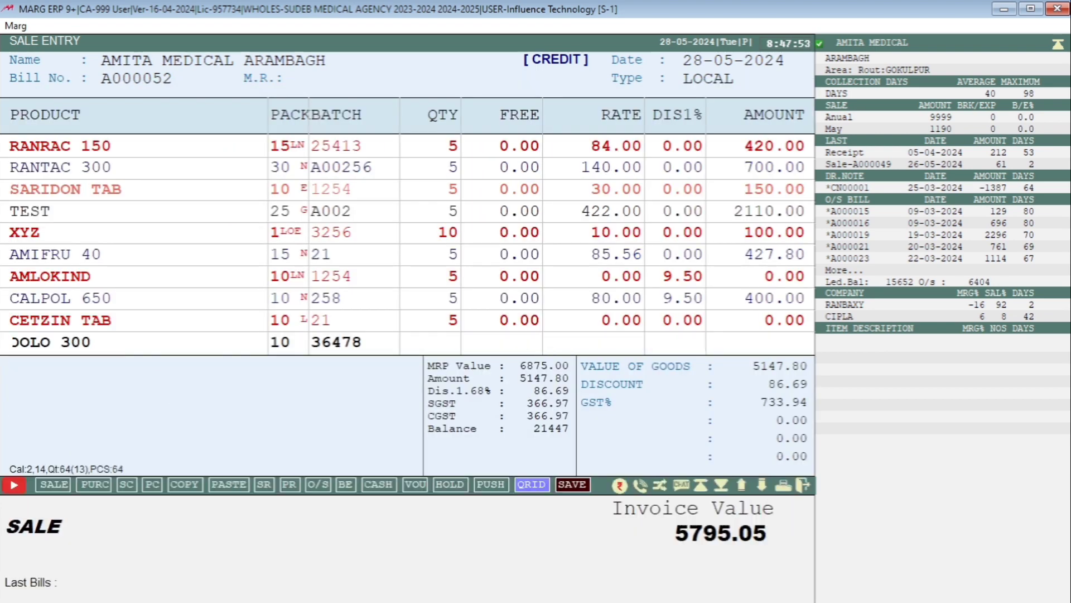
pyautogui.press('y')
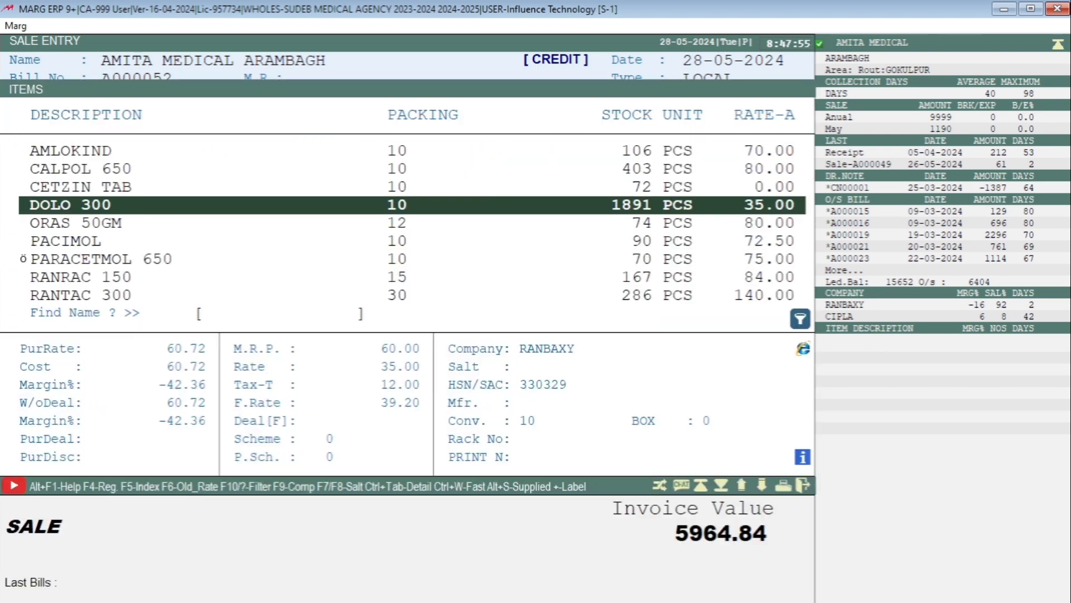
# Add ORAS 50GM again from batch 221 with quantity 5 at the default rate, accepting the repeated item.
pyautogui.press('Down')
pyautogui.press('Return')
pyautogui.press('Return')
pyautogui.press('Return')
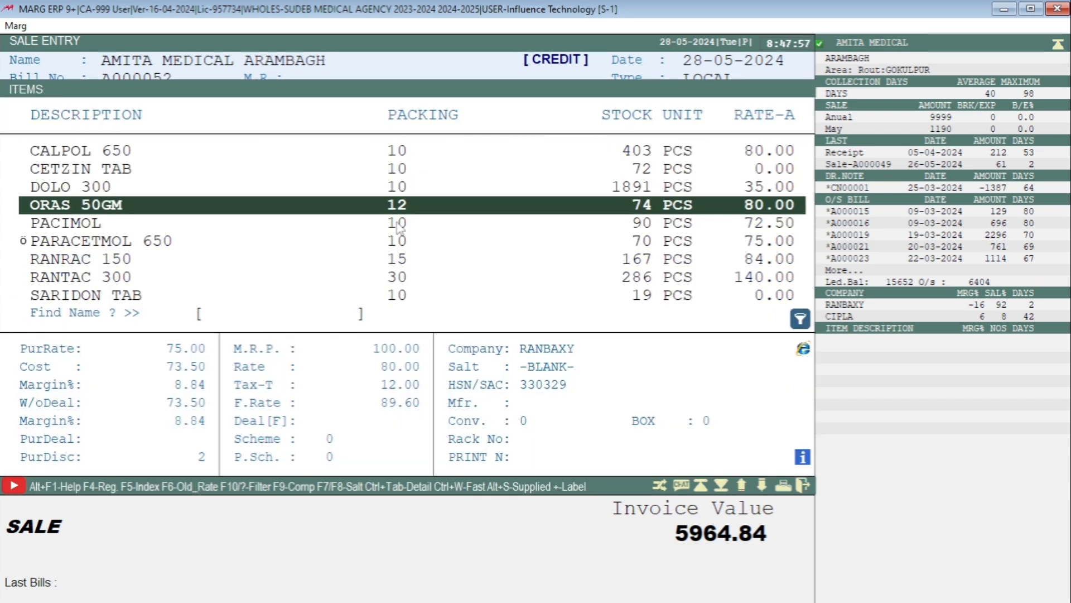
pyautogui.press('Return')
pyautogui.press('Return')
pyautogui.press('Return')
pyautogui.write('5')
pyautogui.press('Return')
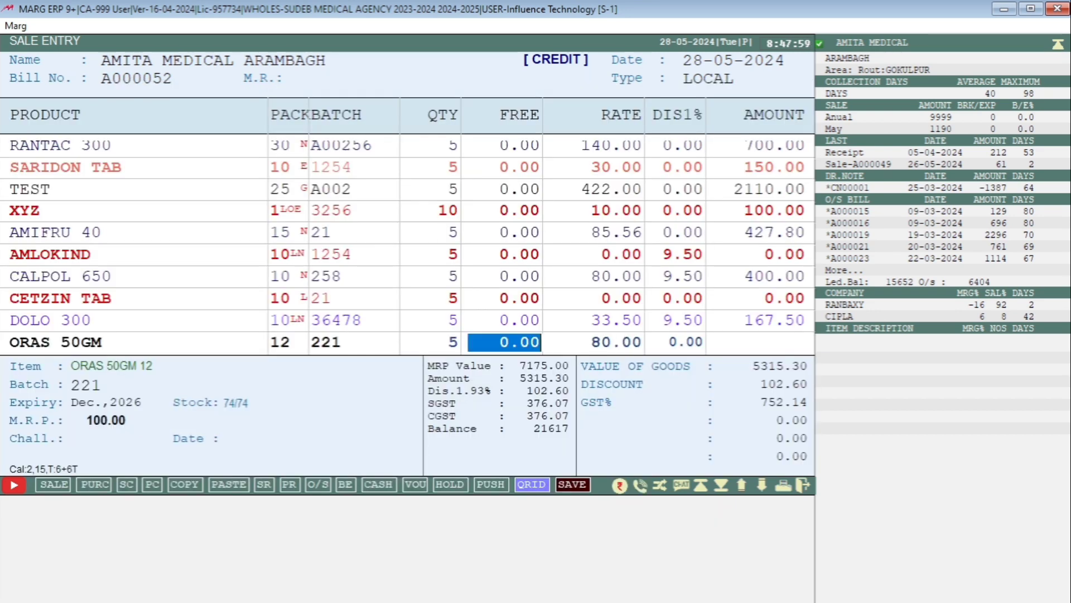
pyautogui.press('Return')
pyautogui.press('Return')
pyautogui.press('Return')
# Add PACIMOL again from batch 259 with quantity 5 at the default rate, accepting the repeated item and net loss.
pyautogui.press('Down')
pyautogui.press('Return')
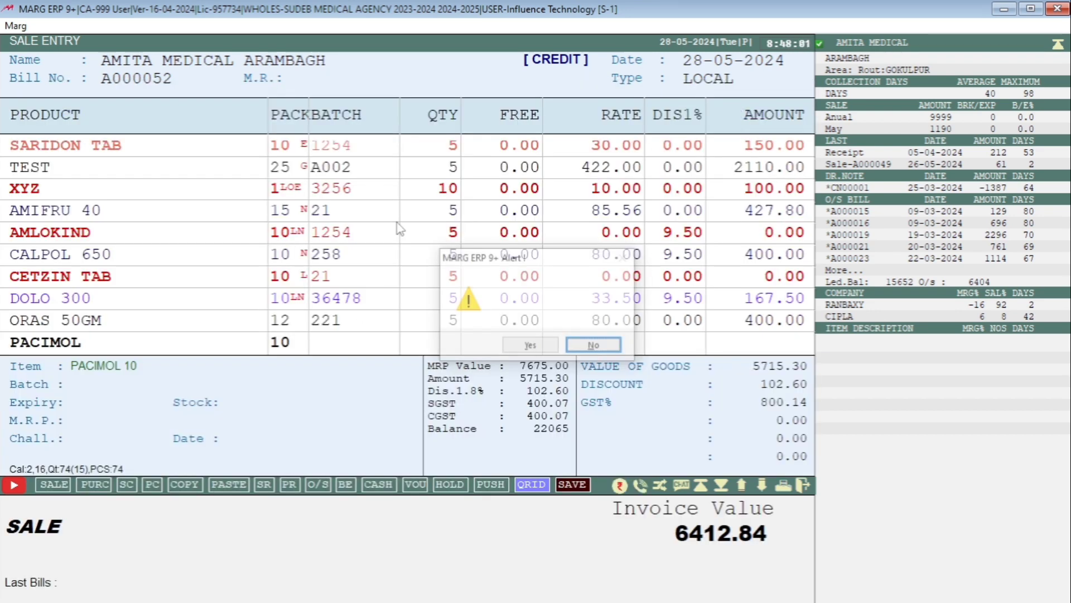
pyautogui.press('Left')
pyautogui.press('Return')
pyautogui.press('Return')
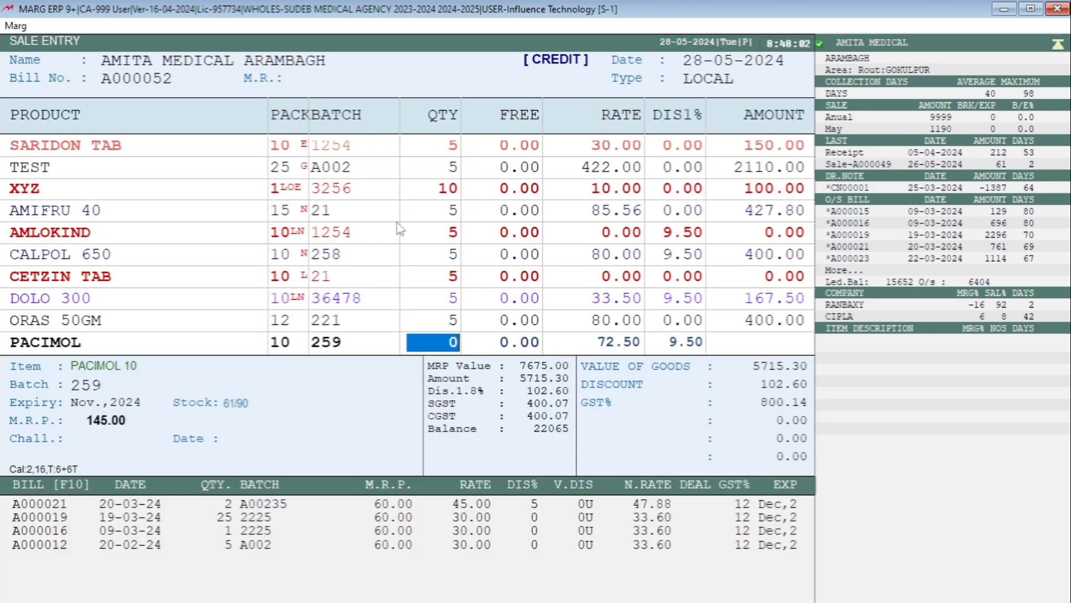
pyautogui.write('5')
pyautogui.press('Return')
pyautogui.press('Return')
pyautogui.press('Return')
pyautogui.press('Return')
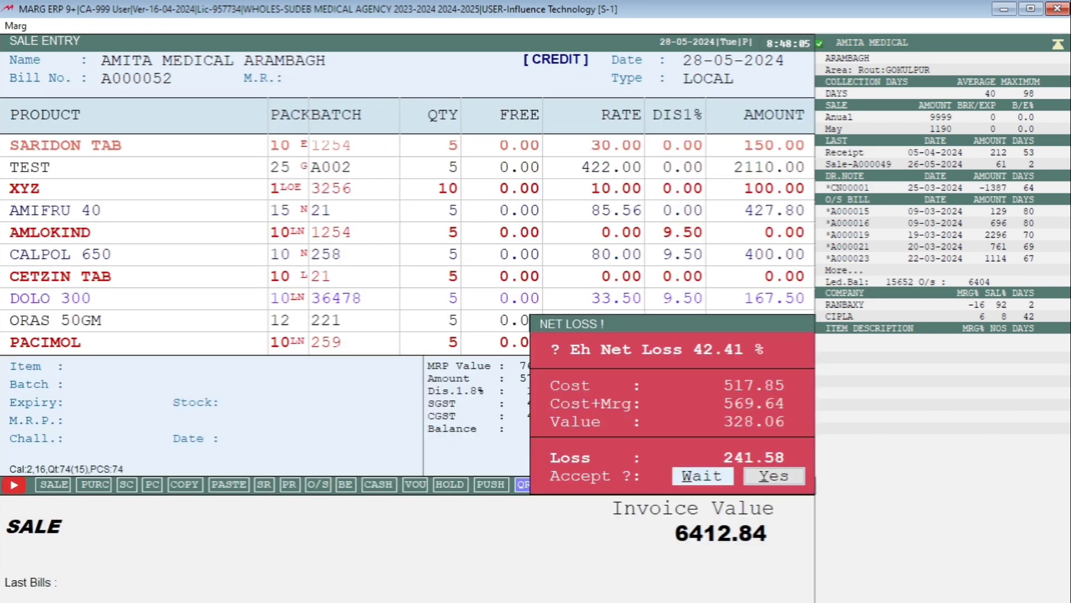
pyautogui.press('Return')
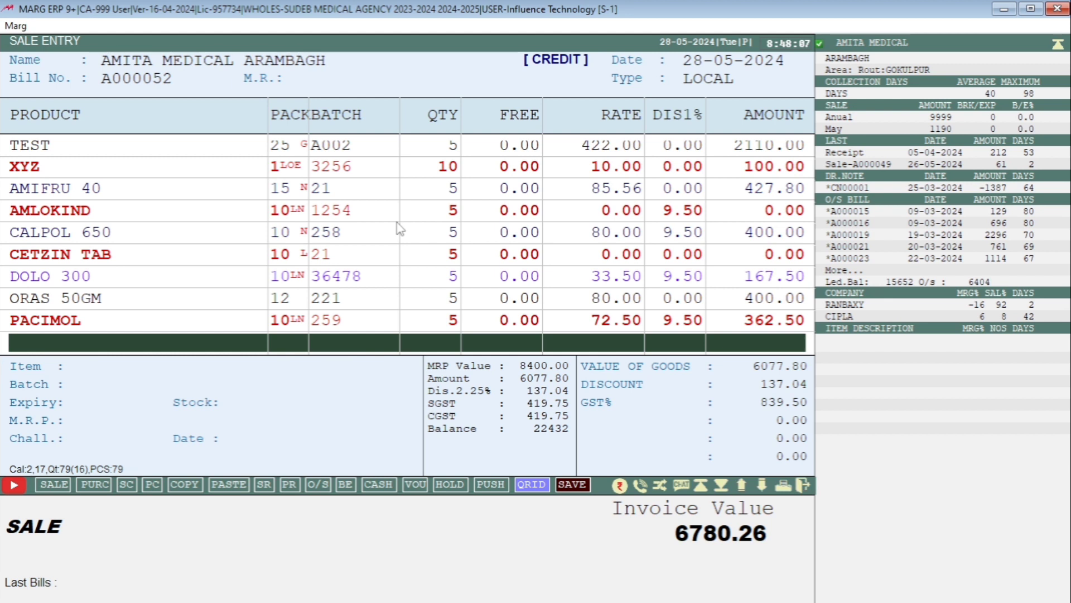
# Examine the line number and item count read-out for the CETZIN TAB line, the PACIMOL line and the blank line.
pyautogui.press('Up')
pyautogui.press('Up')
pyautogui.press('Up')
pyautogui.press('Up')
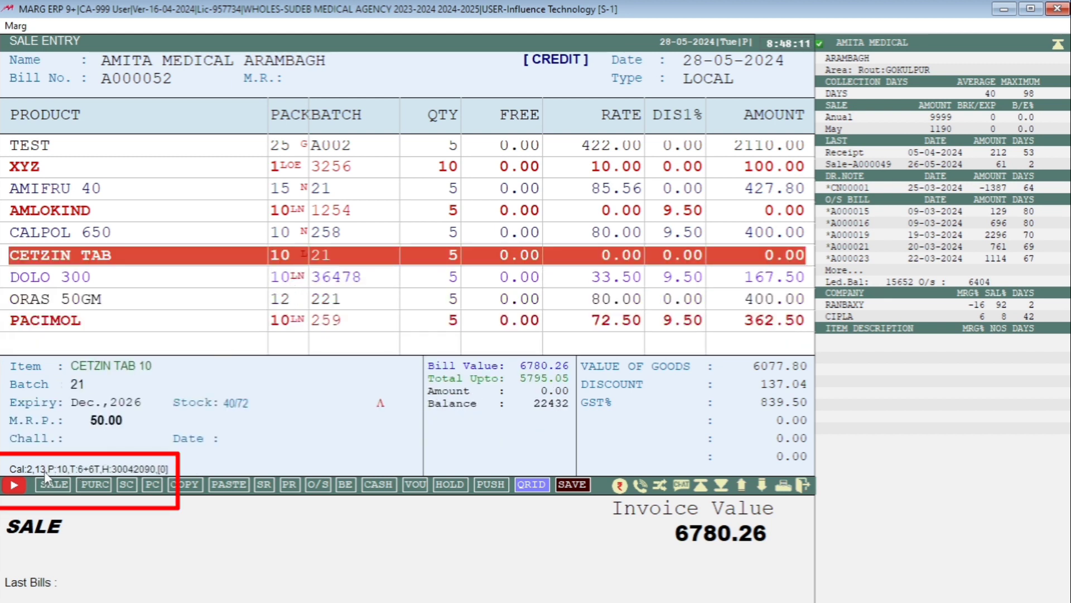
pyautogui.press('End')
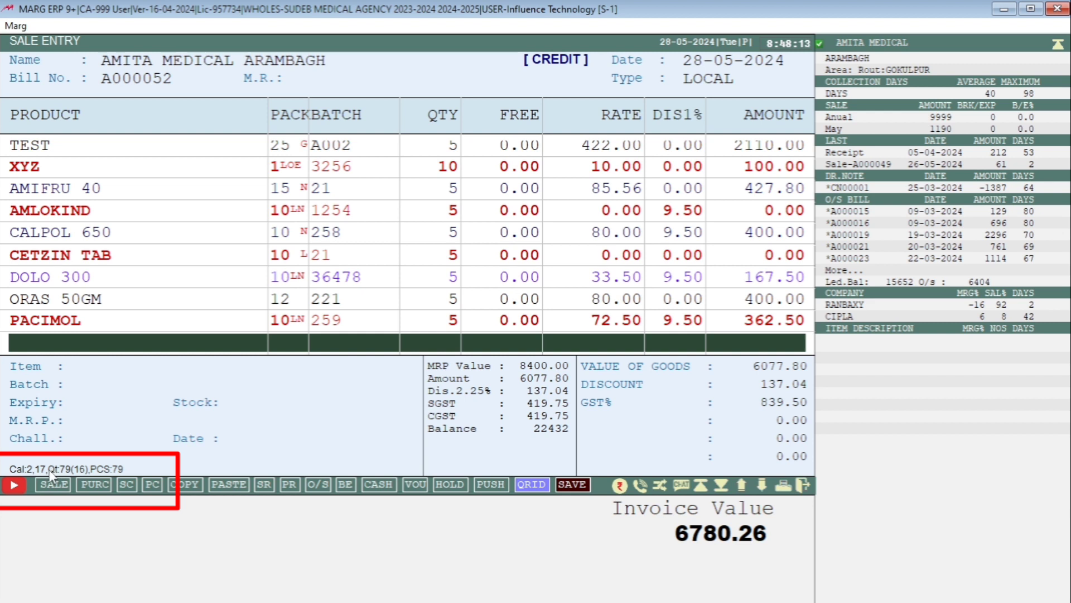
pyautogui.press('Up')
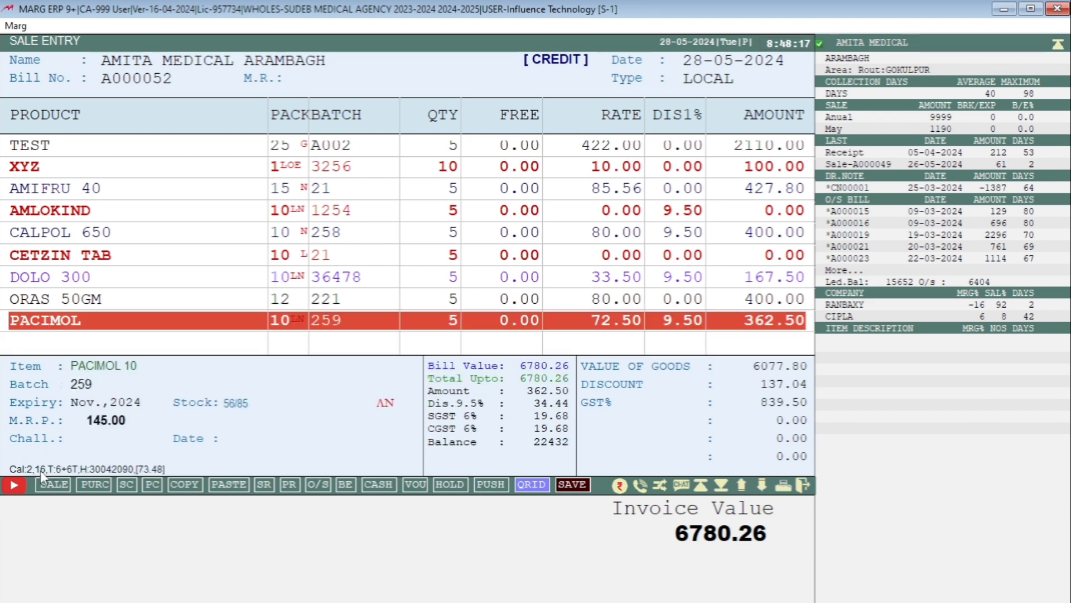
pyautogui.press('Down')
# Add RANTAC 300 again from batch A00256 with quantity 5 at the default rate, accepting the repeated item.
pyautogui.press('Return')
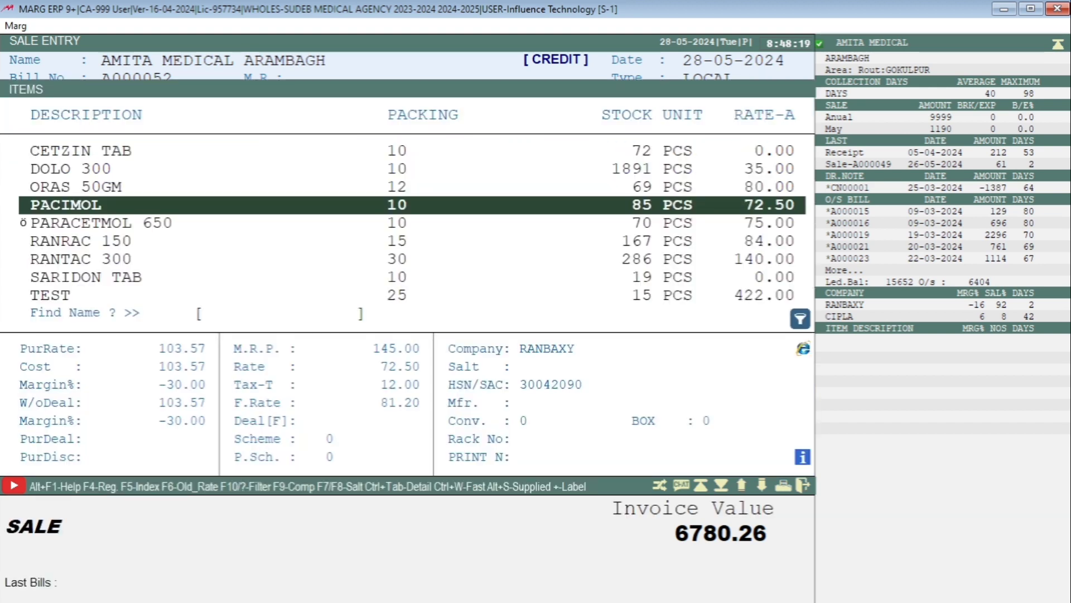
pyautogui.press('Down')
pyautogui.press('Down')
pyautogui.press('Down')
pyautogui.press('Return')
pyautogui.press('Return')
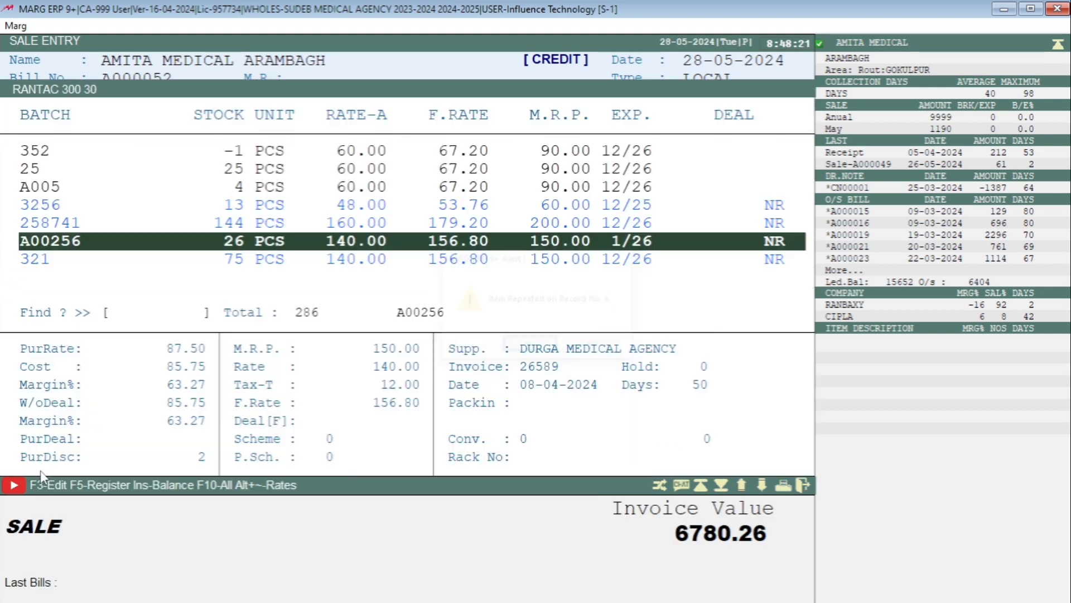
pyautogui.press('Return')
pyautogui.write('5')
pyautogui.press('Return')
pyautogui.press('Return')
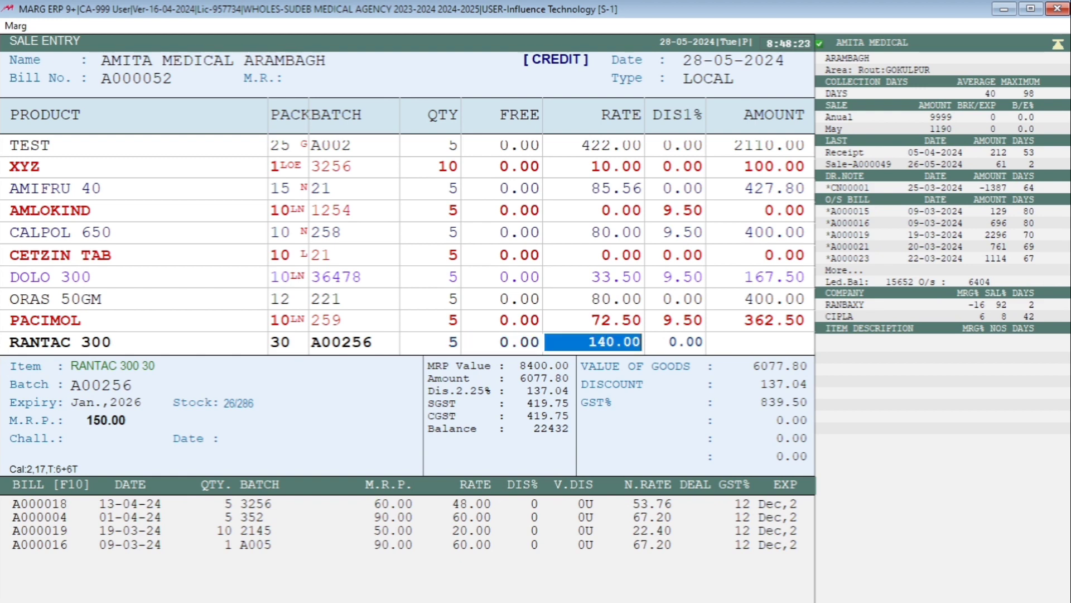
pyautogui.press('Return')
pyautogui.press('Return')
pyautogui.press('Return')
pyautogui.press('Down')
pyautogui.press('Return')
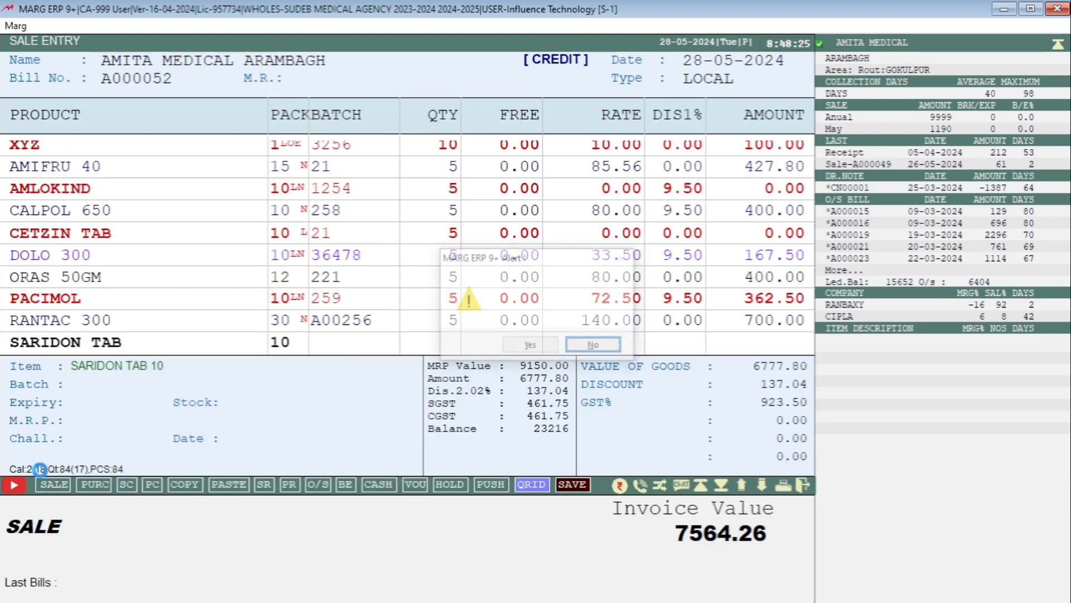
pyautogui.press('Return')
pyautogui.press('Return')
pyautogui.press('Escape')
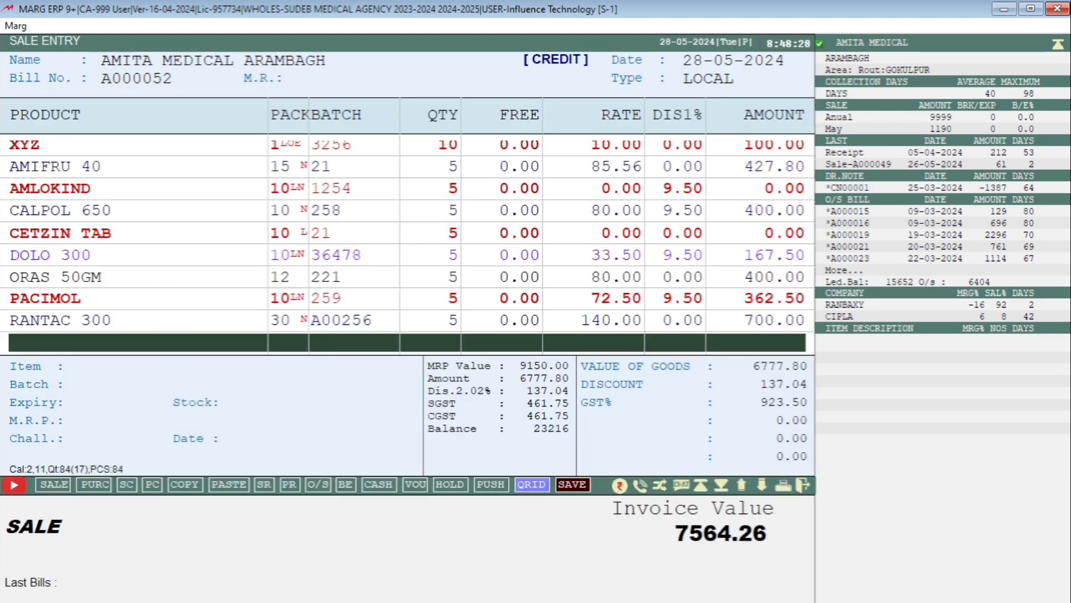
# Choose SARIDON TAB again with batch 2145 and enter a quantity of 5.
pyautogui.press('Return')
pyautogui.press('Return')
pyautogui.press('Return')
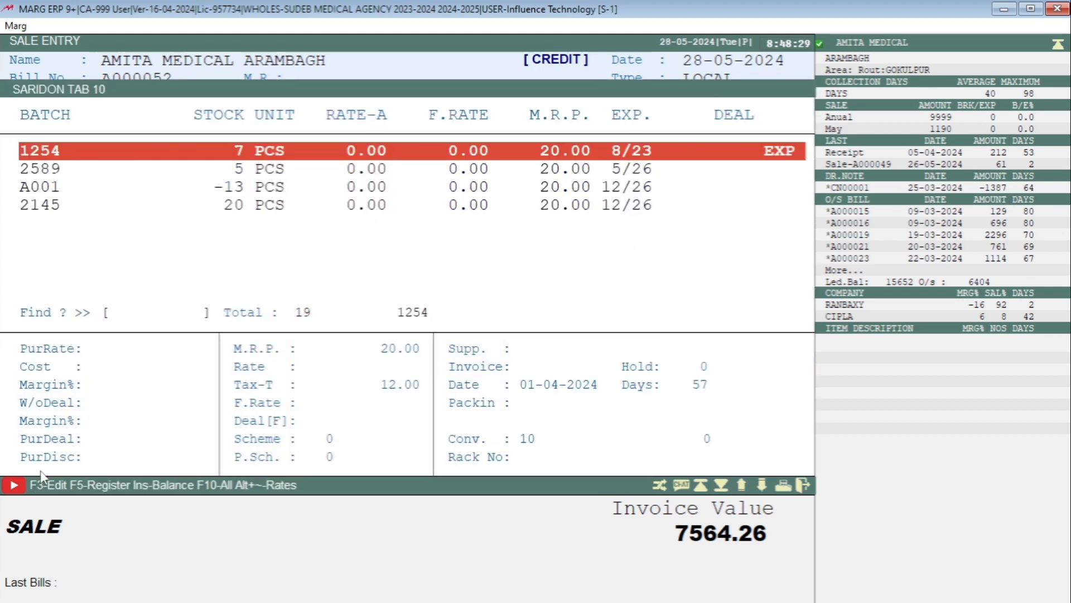
pyautogui.press('Down')
pyautogui.press('Down')
pyautogui.press('Down')
pyautogui.press('Return')
pyautogui.write('5')
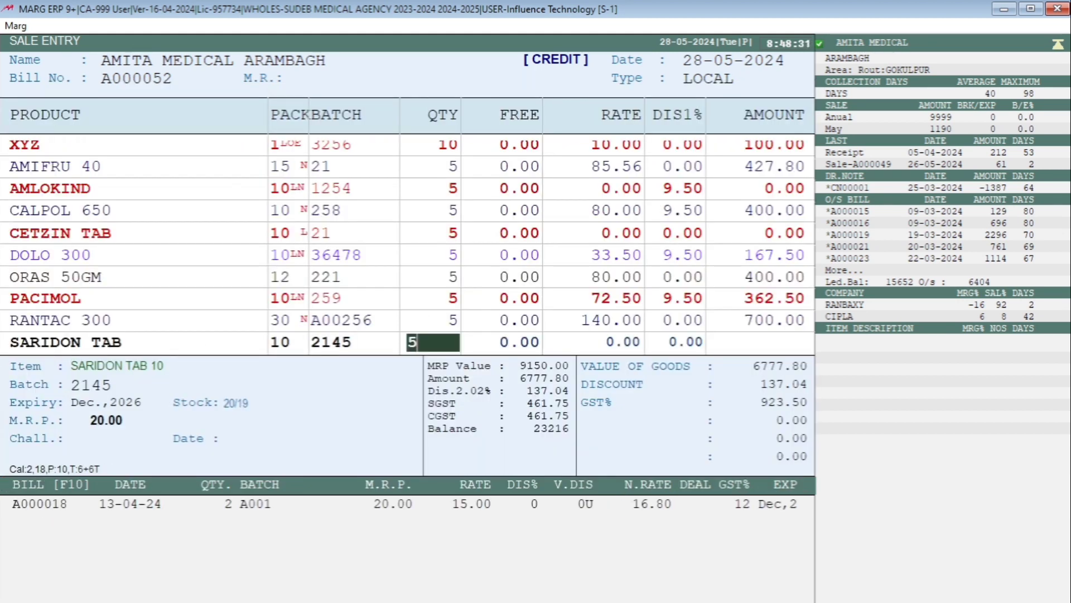
# Set the SARIDON TAB rate to 100.00 with no free quantity and complete the line.
pyautogui.press('Return')
pyautogui.press('Return')
pyautogui.write('15')
pyautogui.press('Return')
pyautogui.press('Return')
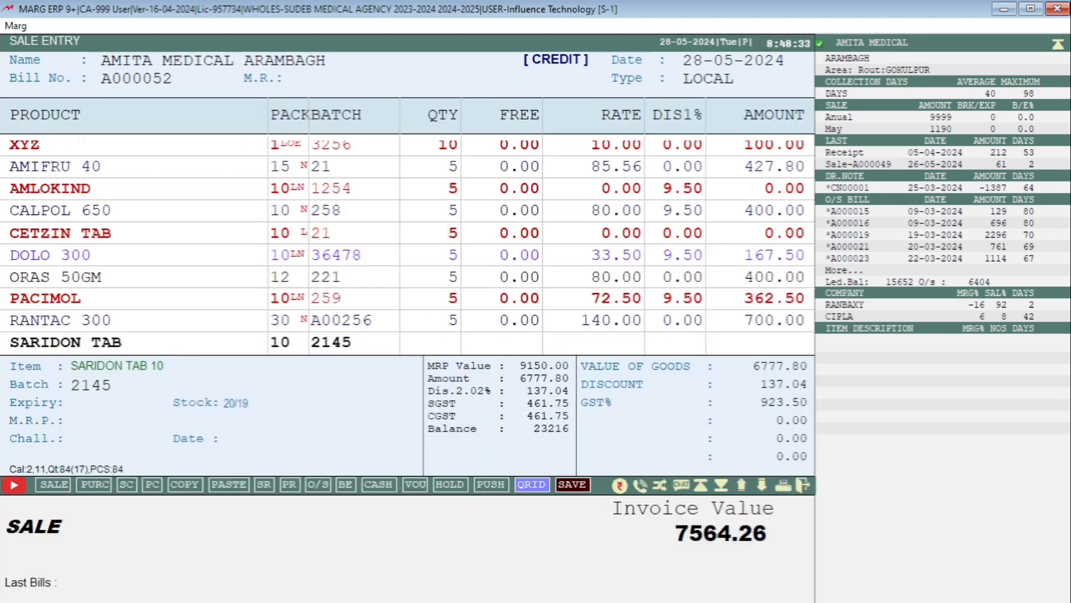
pyautogui.press('Return')
# Add TEST again from batch A002 with quantity 5 at the default rate, accepting the repeated item.
pyautogui.press('Return')
pyautogui.press('Down')
pyautogui.press('Return')
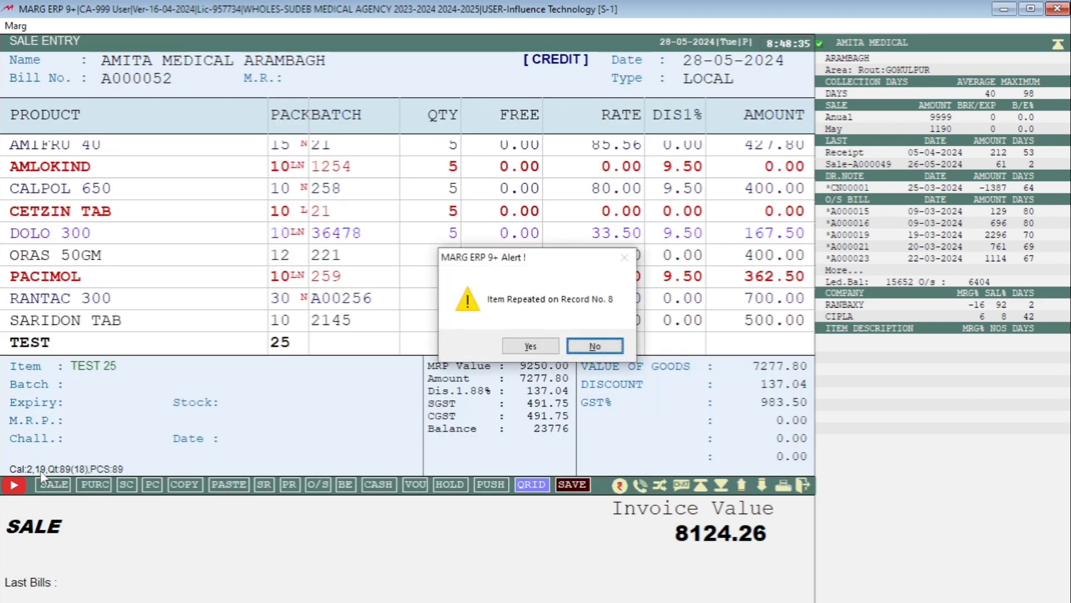
pyautogui.press('Left')
pyautogui.press('Return')
pyautogui.press('Return')
pyautogui.write('5')
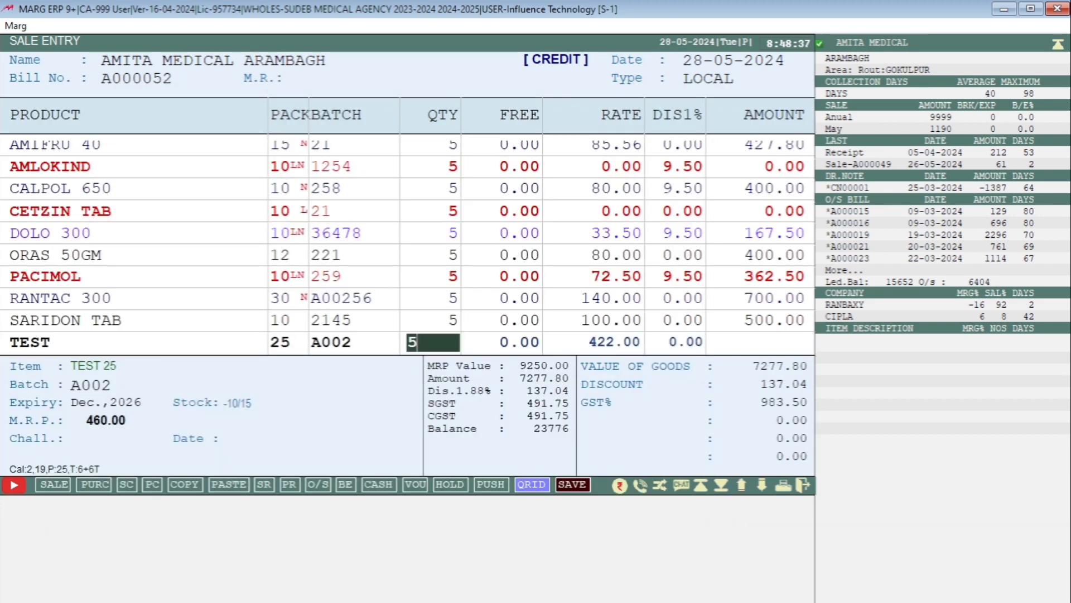
pyautogui.press('Return')
pyautogui.press('Return')
pyautogui.press('Return')
# Choose XYZ again with batch 32145, accept the repeated item, and enter a quantity of 5.
pyautogui.press('Return')
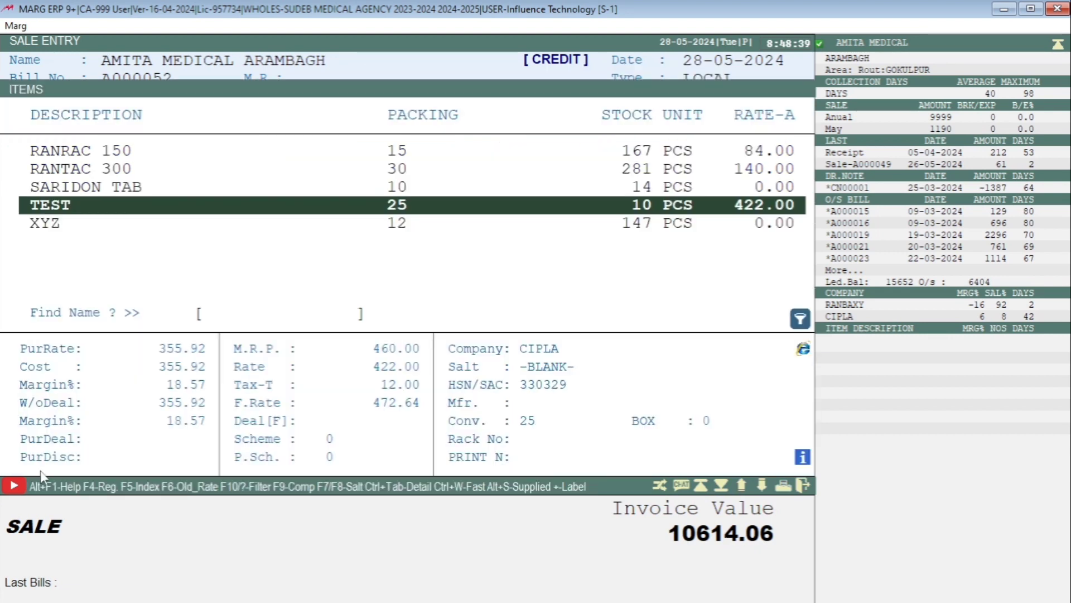
pyautogui.press('Down')
pyautogui.press('Return')
pyautogui.press('Left')
pyautogui.press('Return')
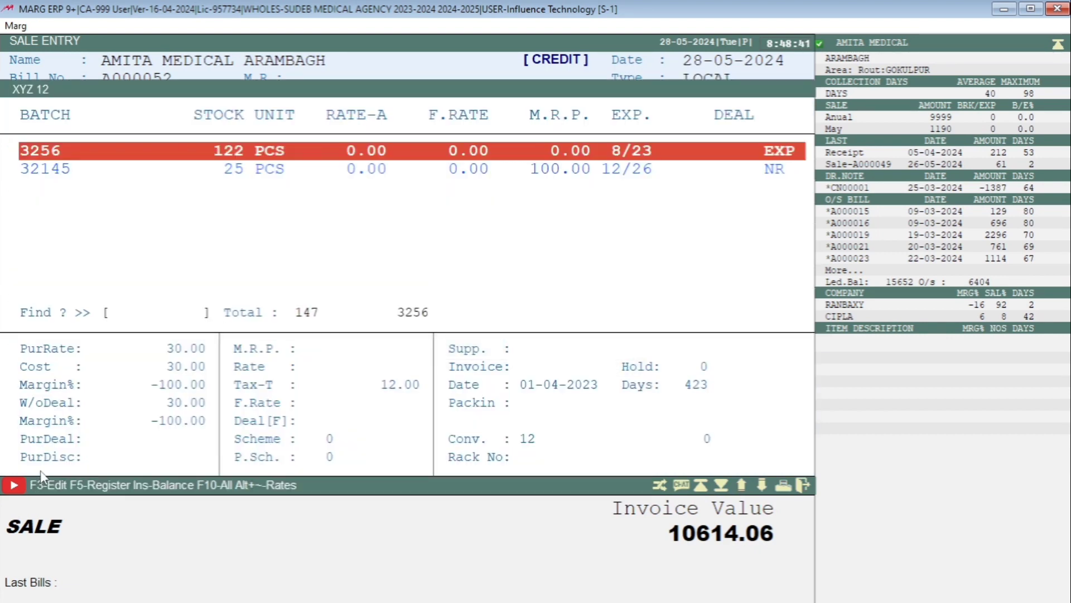
pyautogui.press('Down')
pyautogui.press('Return')
pyautogui.press('Return')
pyautogui.press('Return')
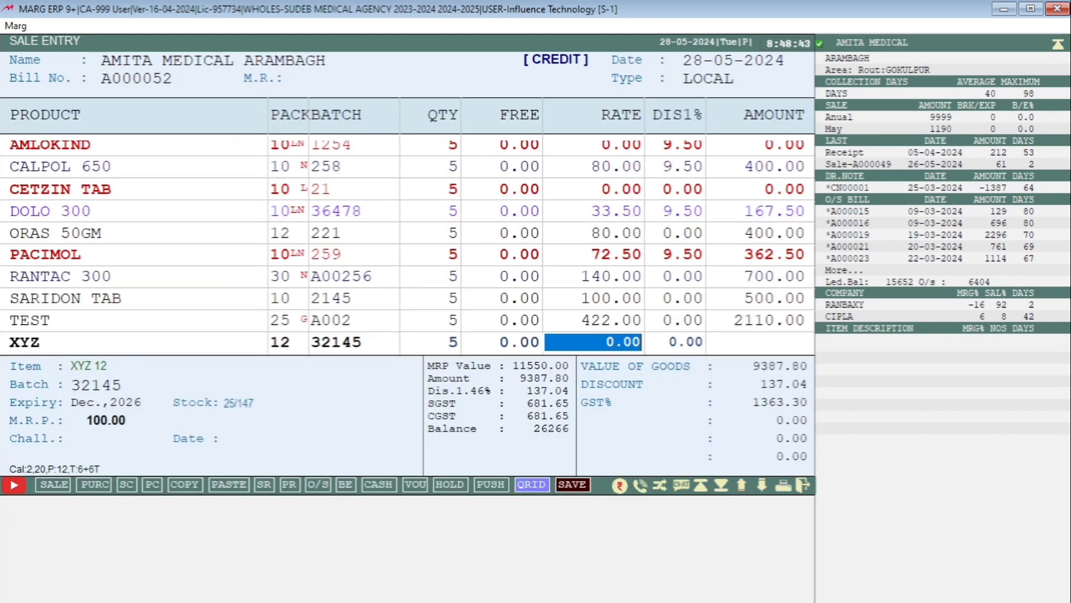
# Set the XYZ rate to 100.00 and complete the line.
pyautogui.write('100')
pyautogui.press('Return')
pyautogui.press('Return')
pyautogui.press('Return')
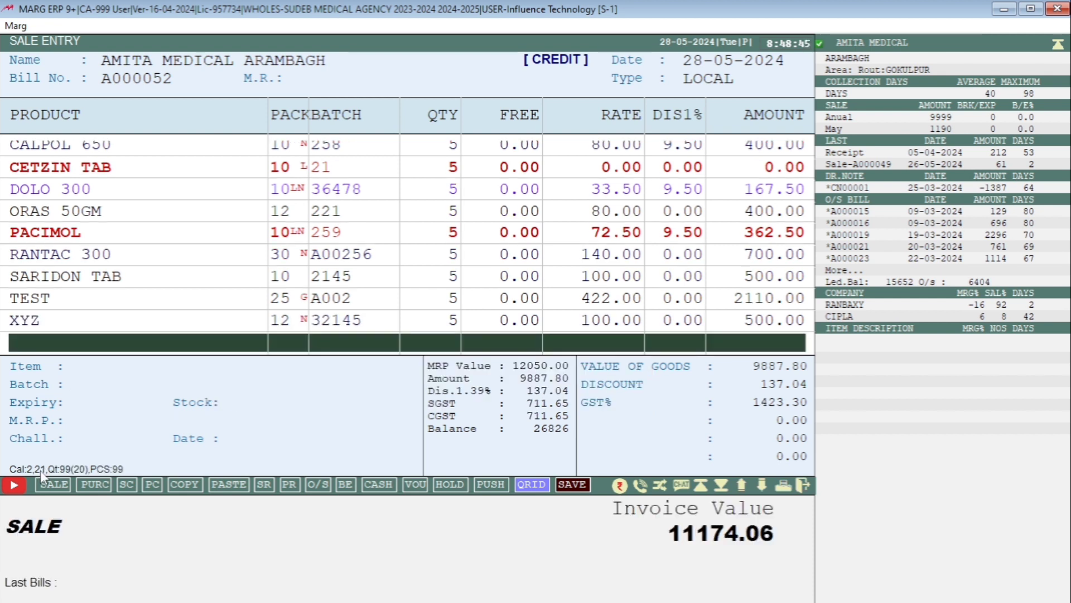
# Save the twenty-line bill without adjusting the pending return credit note, leaving cash taken at 0.00, and continue to printing.
pyautogui.press('Up')
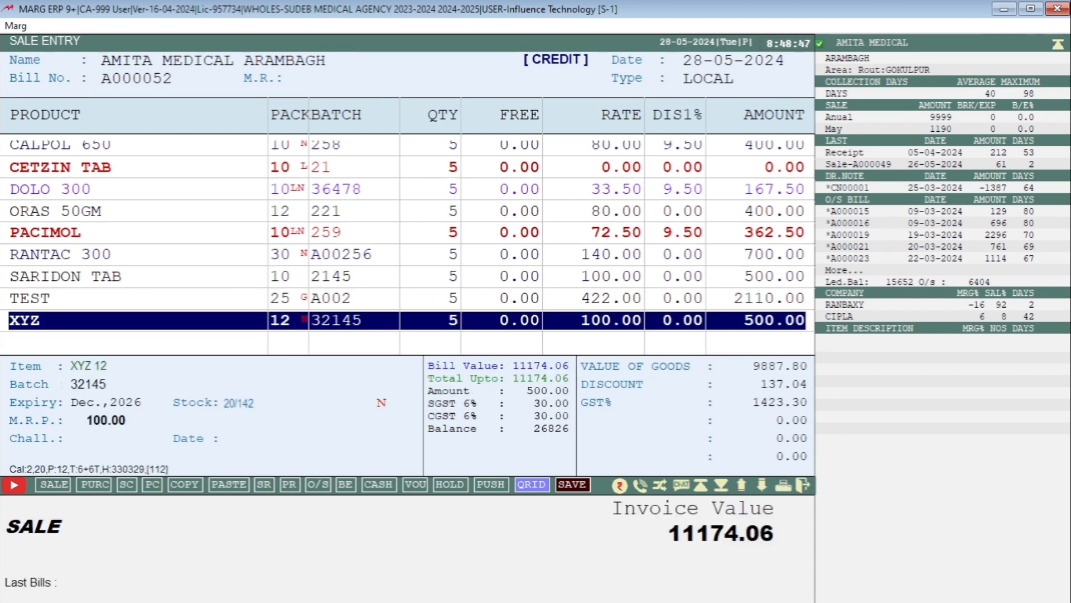
pyautogui.press('Down')
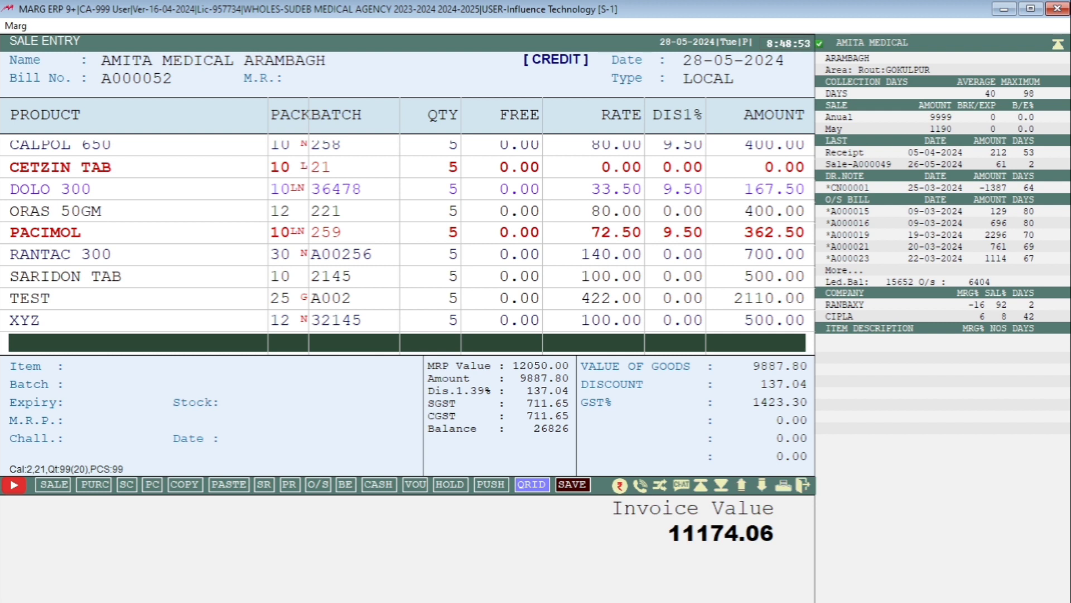
pyautogui.hotkey('ctrl', 'w')
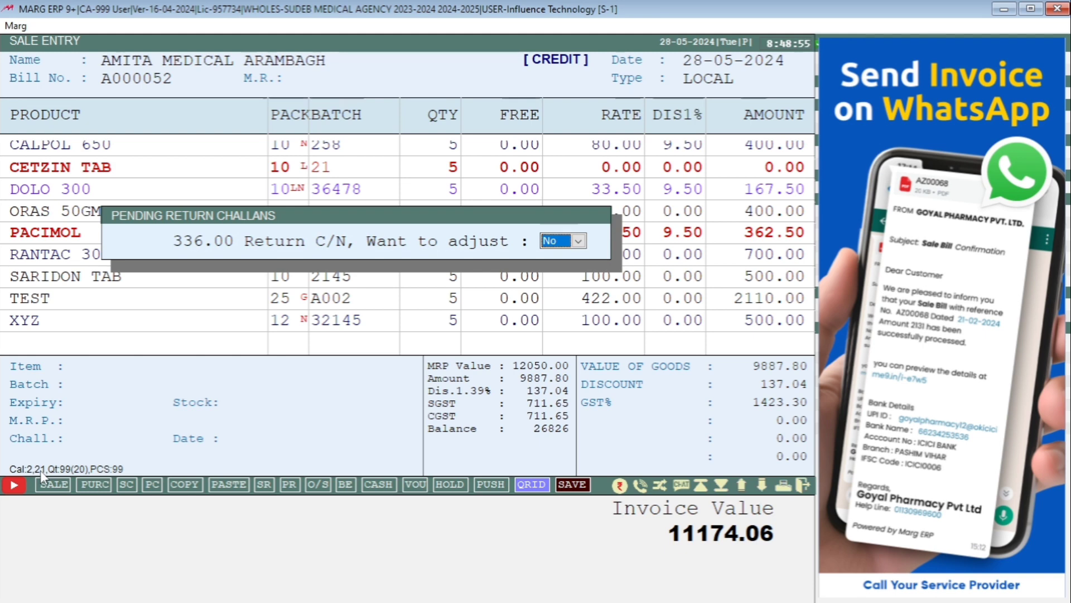
pyautogui.press('Return')
pyautogui.press('Left')
pyautogui.press('Return')
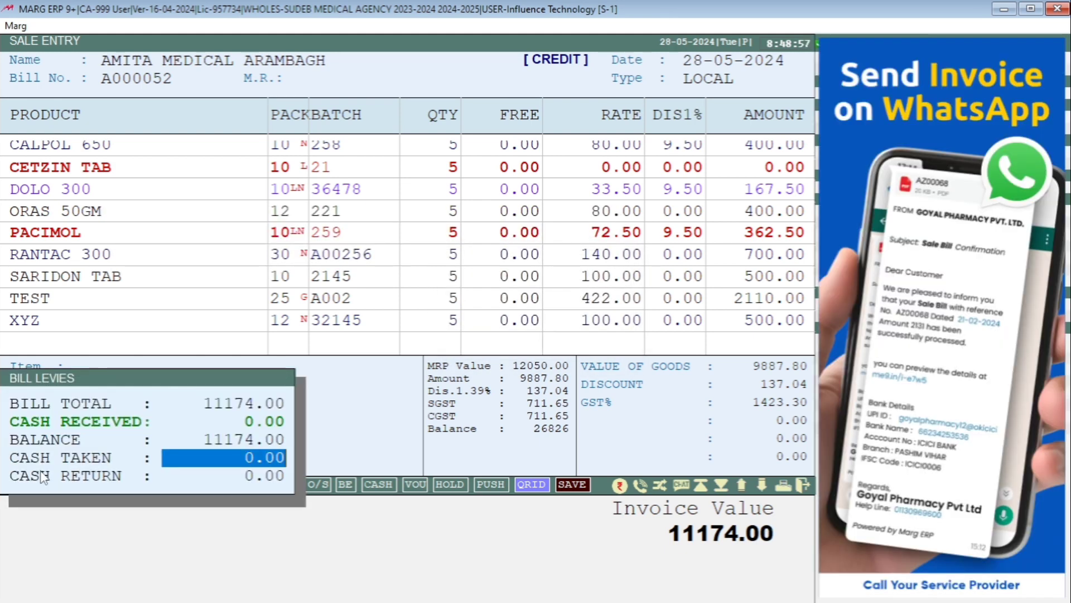
pyautogui.press('Return')
pyautogui.press('Return')
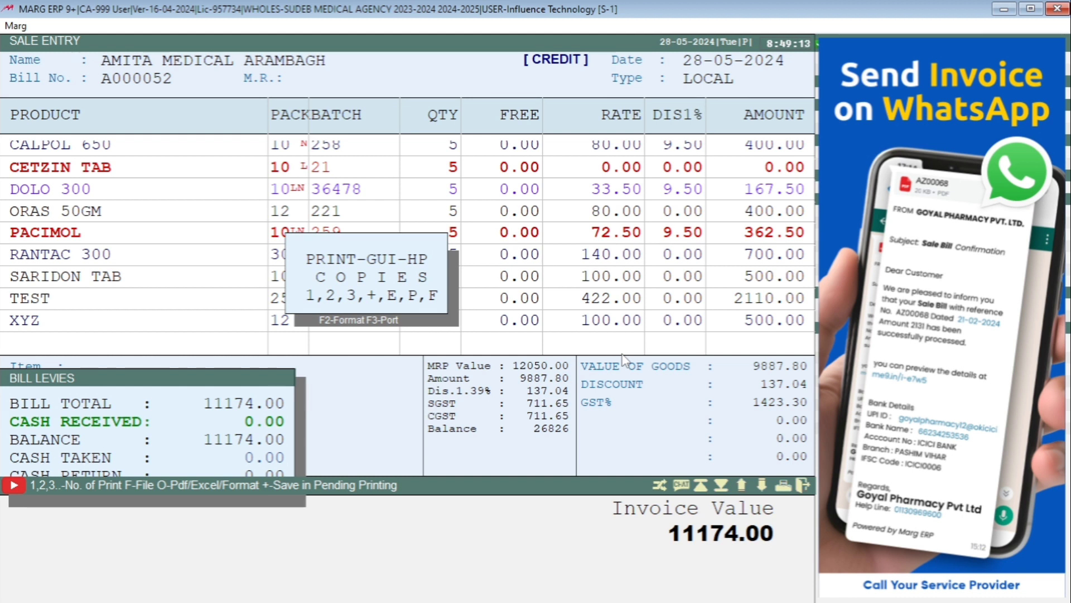
# Preview one copy of the invoice in the half-page format, look through its product lines, and close the preview.
pyautogui.press('1')
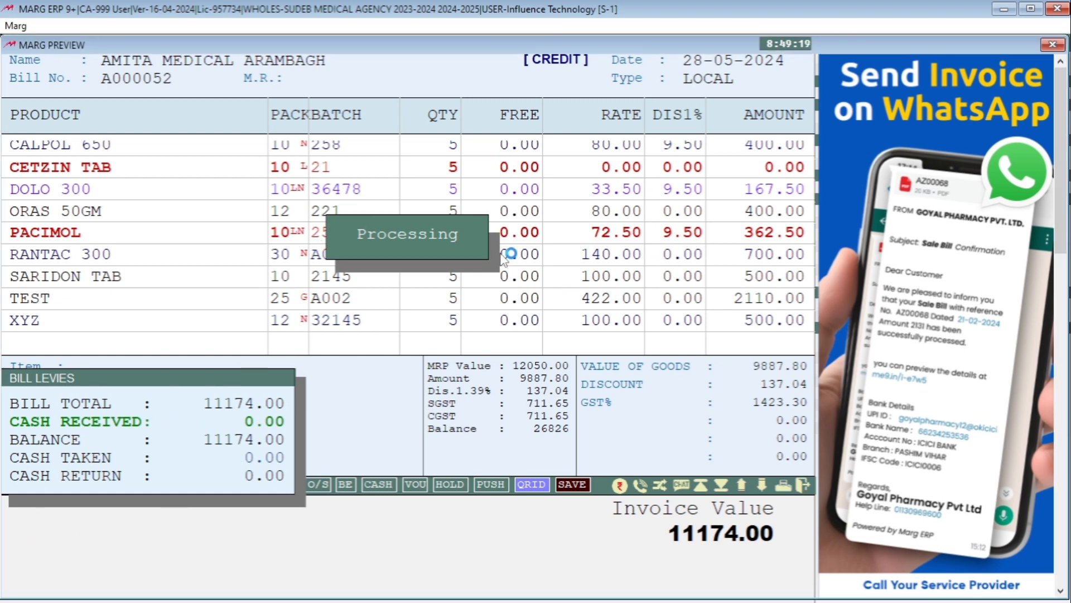
pyautogui.scroll(-5, 408, 302)
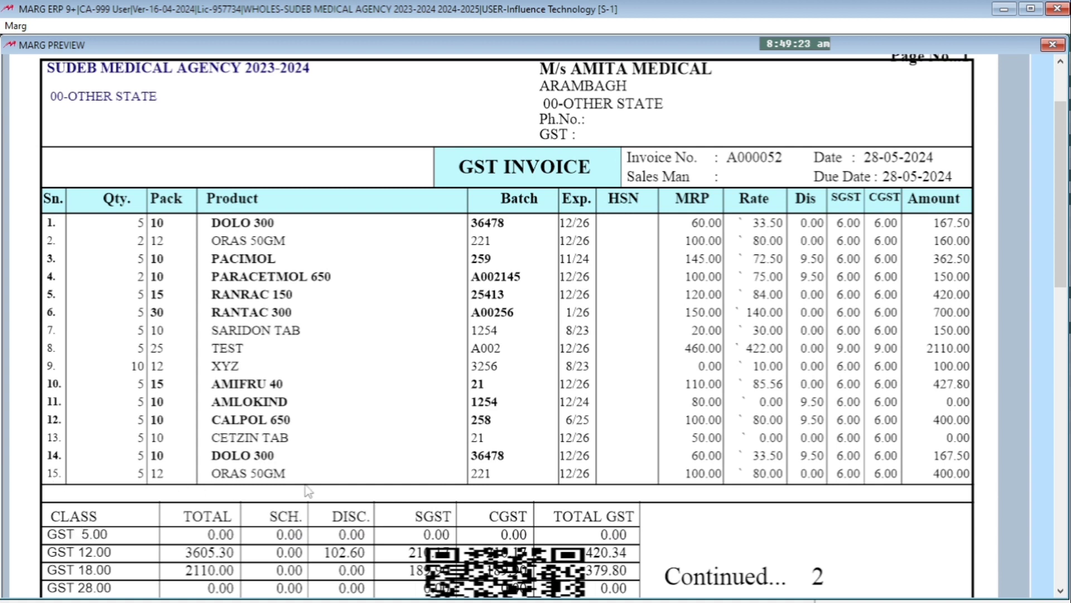
pyautogui.scroll(2, 465, 468)
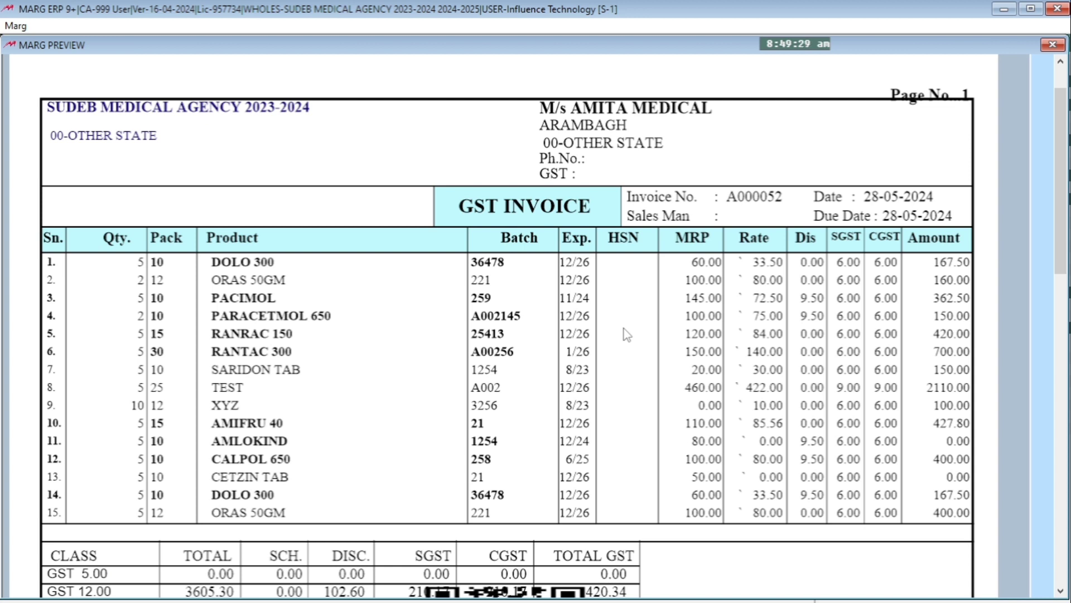
pyautogui.press('Escape')
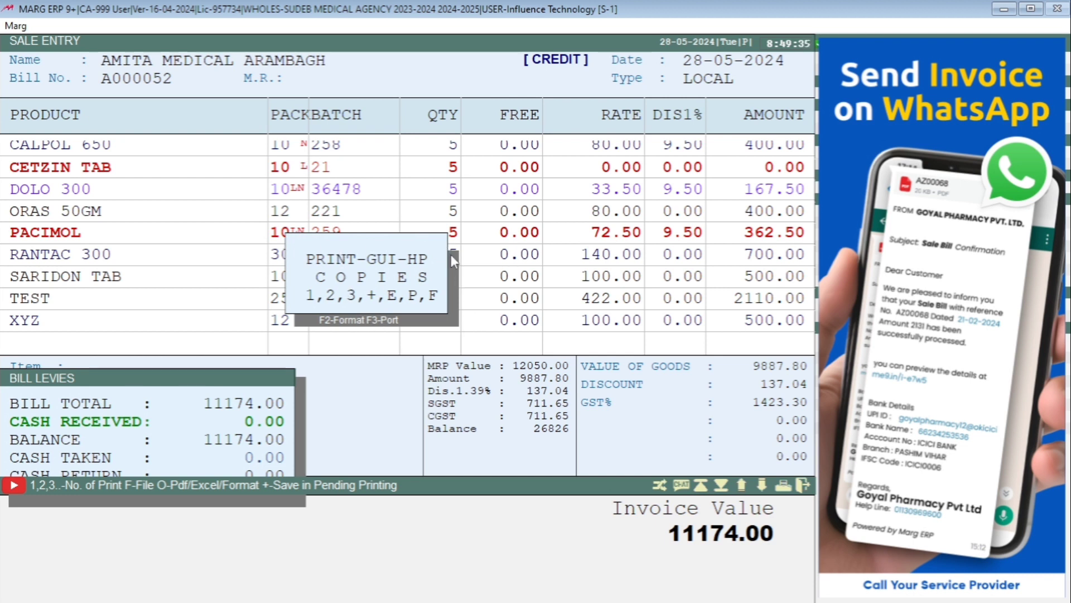
# Change the invoice's GUI printing format to FP Full Page Local.
pyautogui.press('F2')
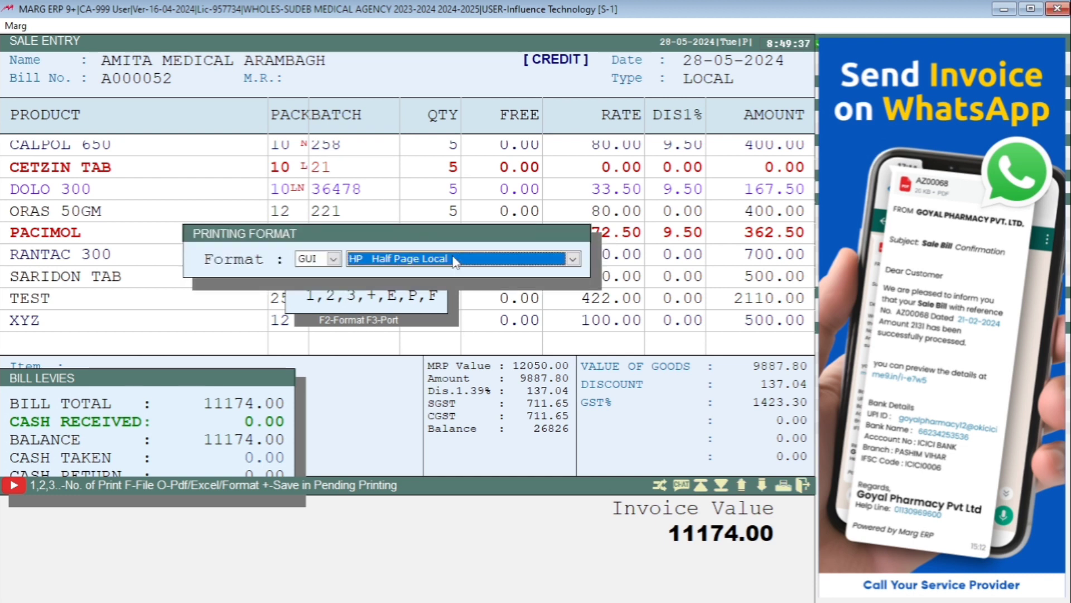
pyautogui.click(457, 259)
pyautogui.press('Up')
pyautogui.press('Return')
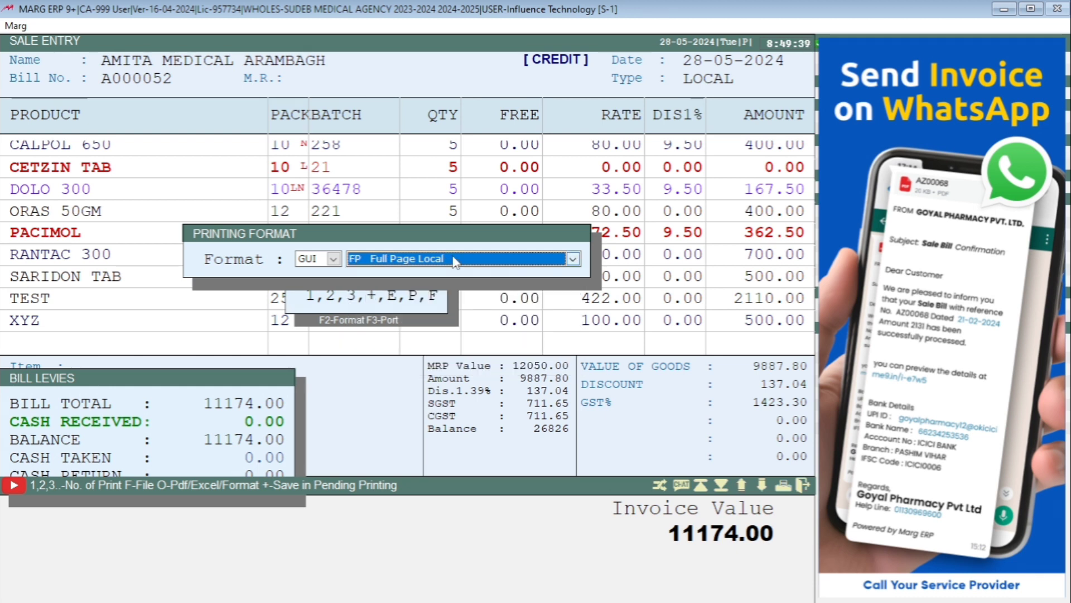
pyautogui.press('Return')
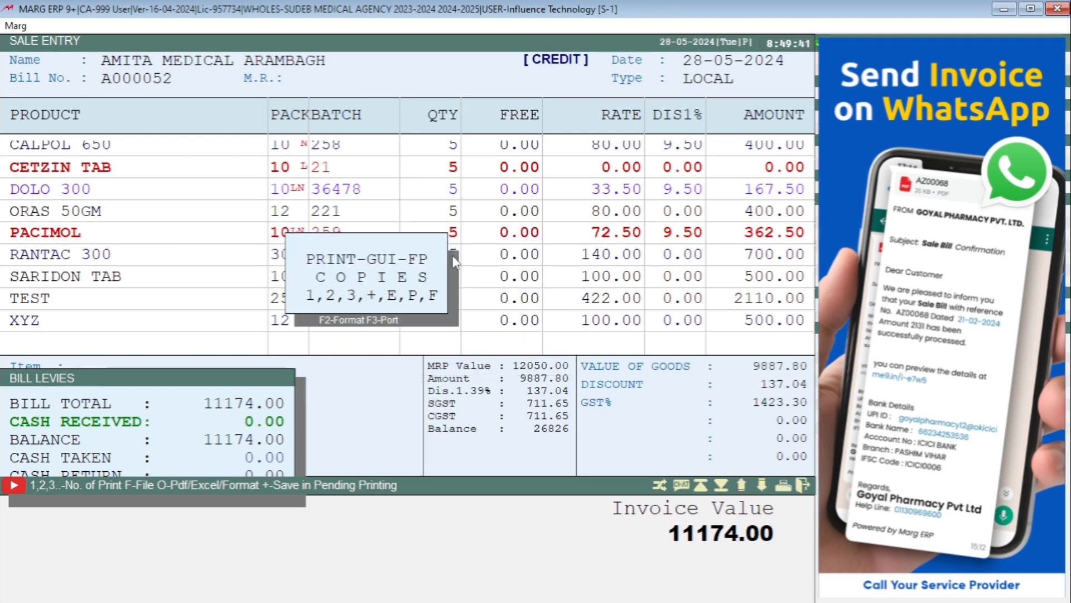
# Preview one full-page copy of the invoice, examine its product lines, HSN tax summary and totals, and close the preview.
pyautogui.press('1')
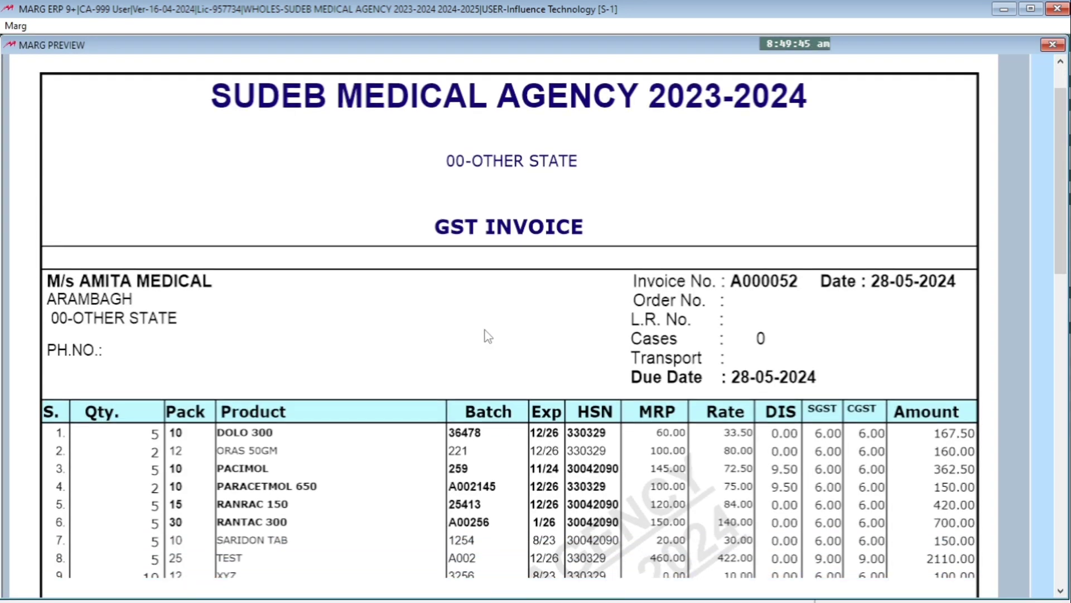
pyautogui.scroll(-3, 487, 334)
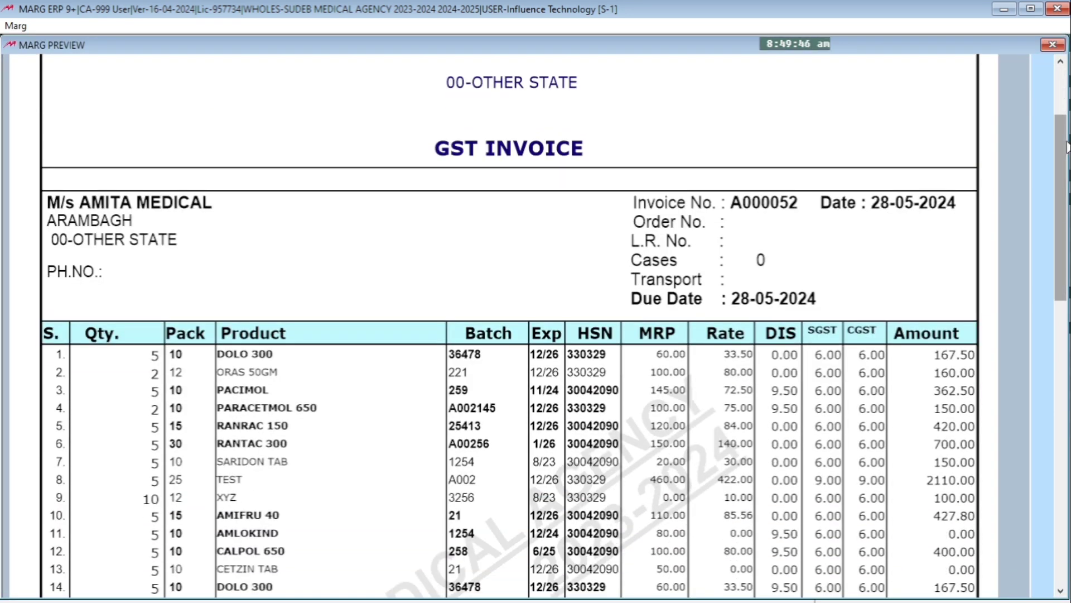
pyautogui.click(1067, 304)
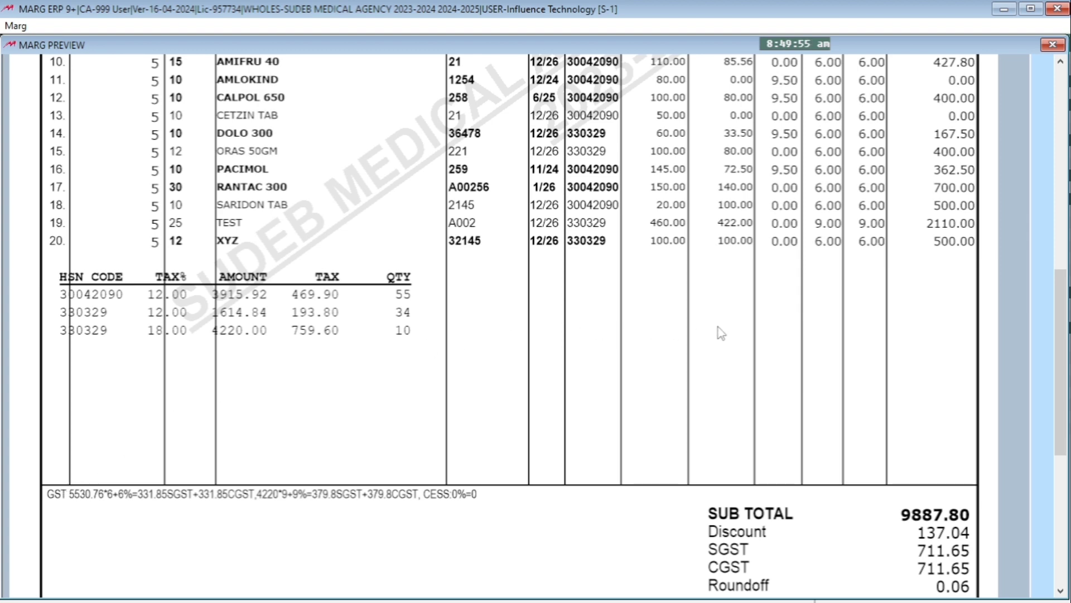
pyautogui.scroll(1, 719, 332)
pyautogui.scroll(2, 721, 333)
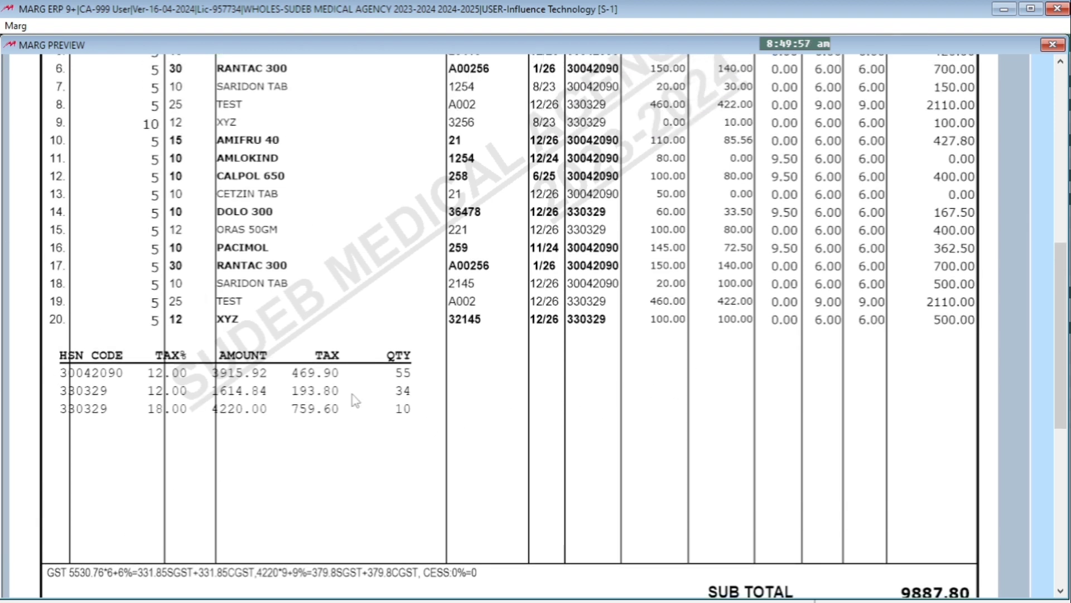
pyautogui.press('Escape')
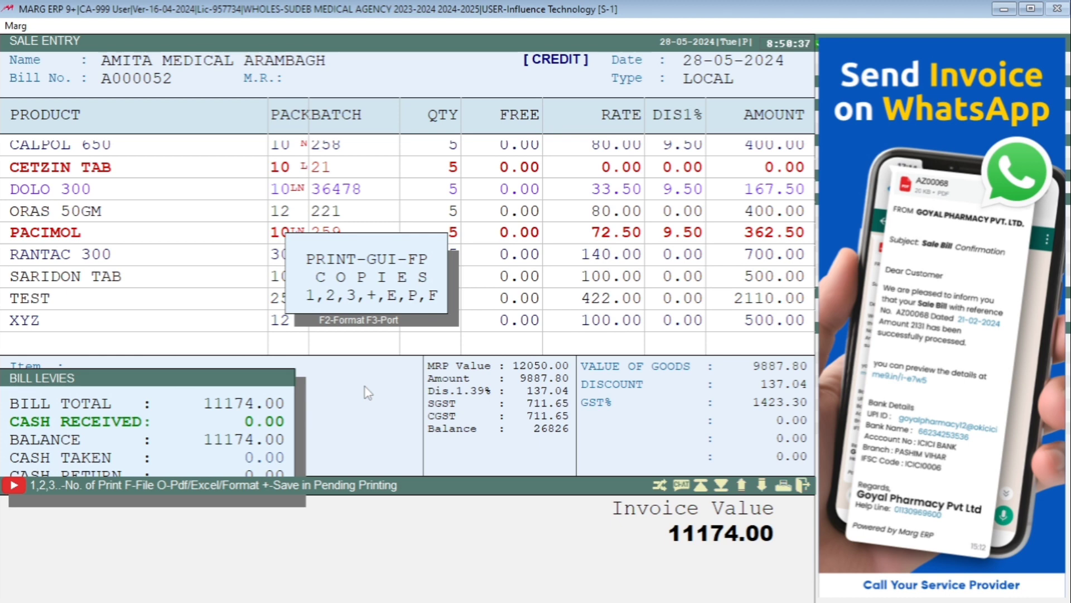
# Leave printing of the finished bill and start a new credit sale bill dated 28-05-2024 for AMITA MEDICAL.
pyautogui.press('Escape')
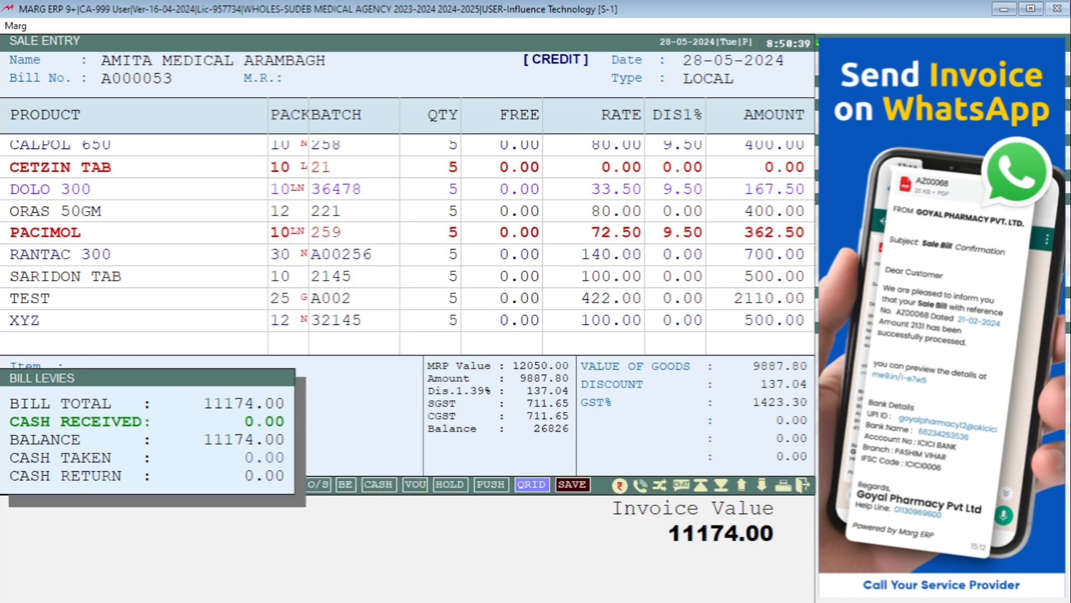
pyautogui.press('Escape')
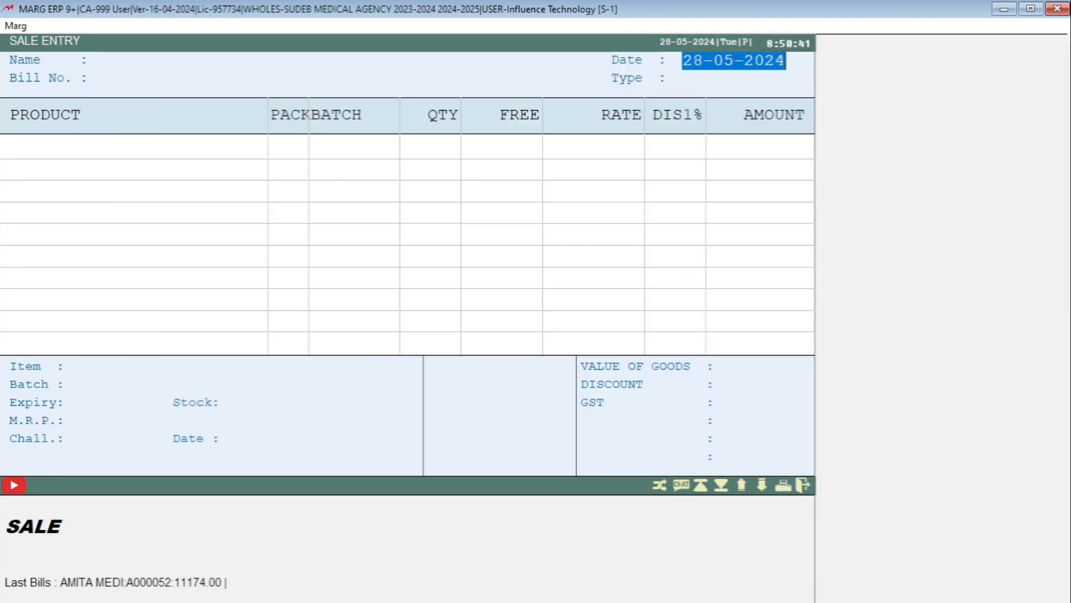
pyautogui.press('Return')
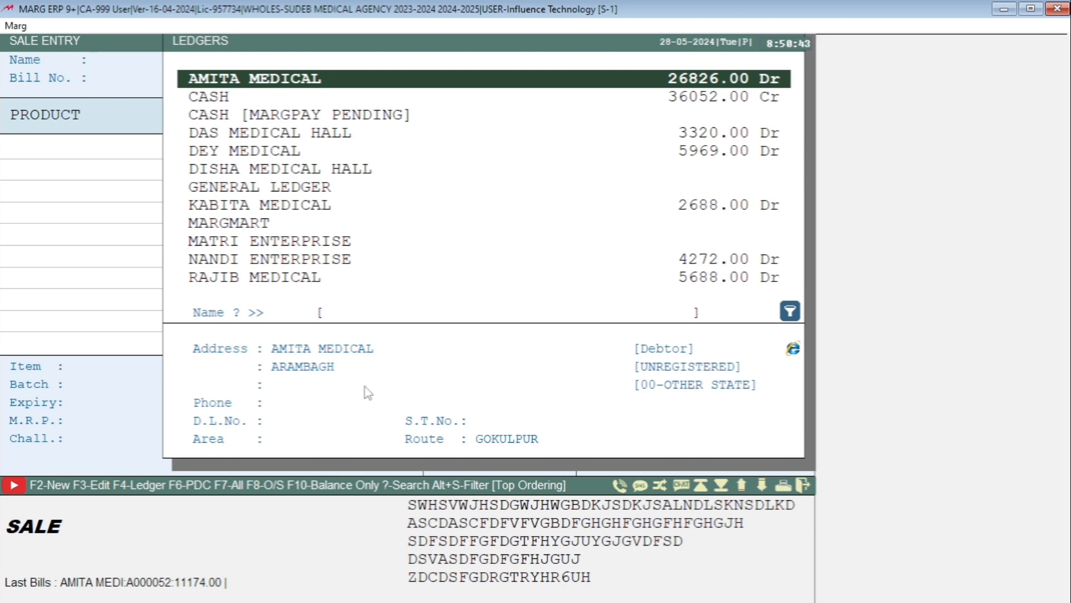
pyautogui.press('Return')
pyautogui.press('Escape')
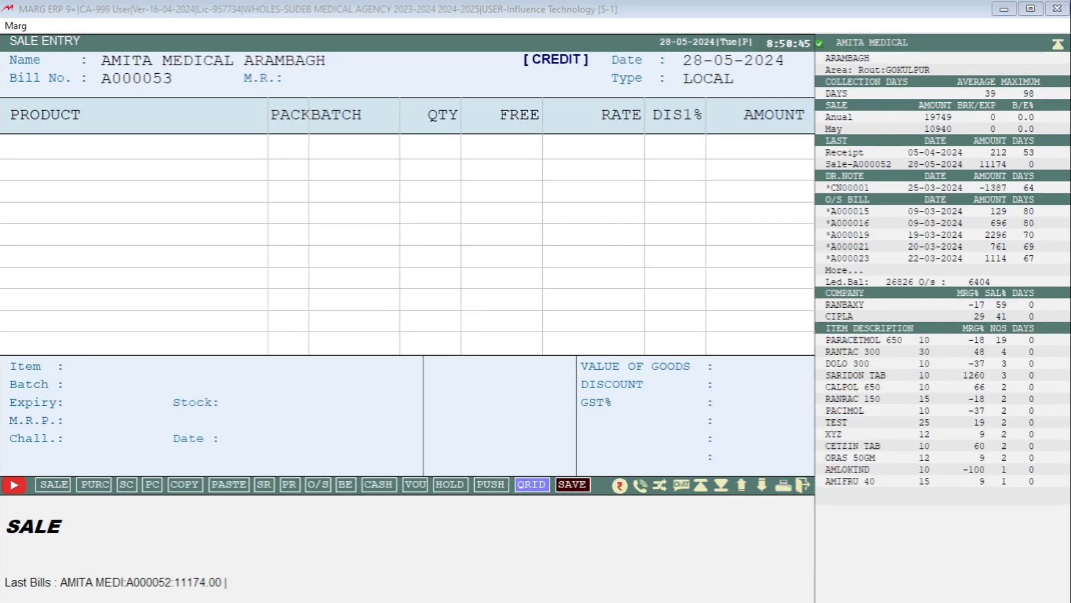
# Choose DOLO 300 from batch 36478 as the first product and enter a quantity of 5.
pyautogui.press('Return')
pyautogui.press('Up')
pyautogui.press('Up')
pyautogui.press('Up')
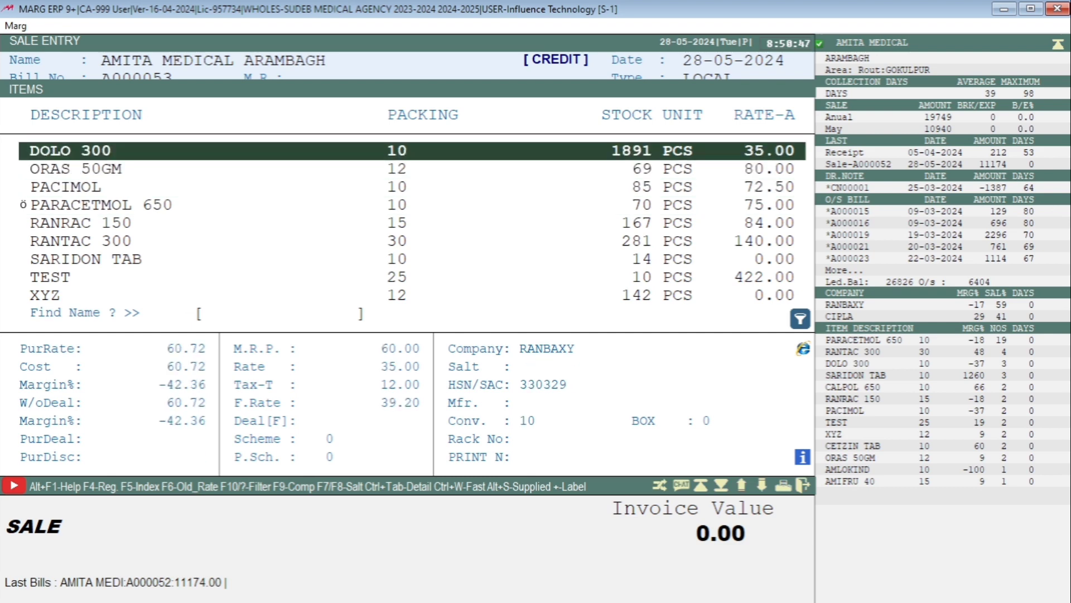
pyautogui.press('Return')
pyautogui.press('Return')
pyautogui.write('5')
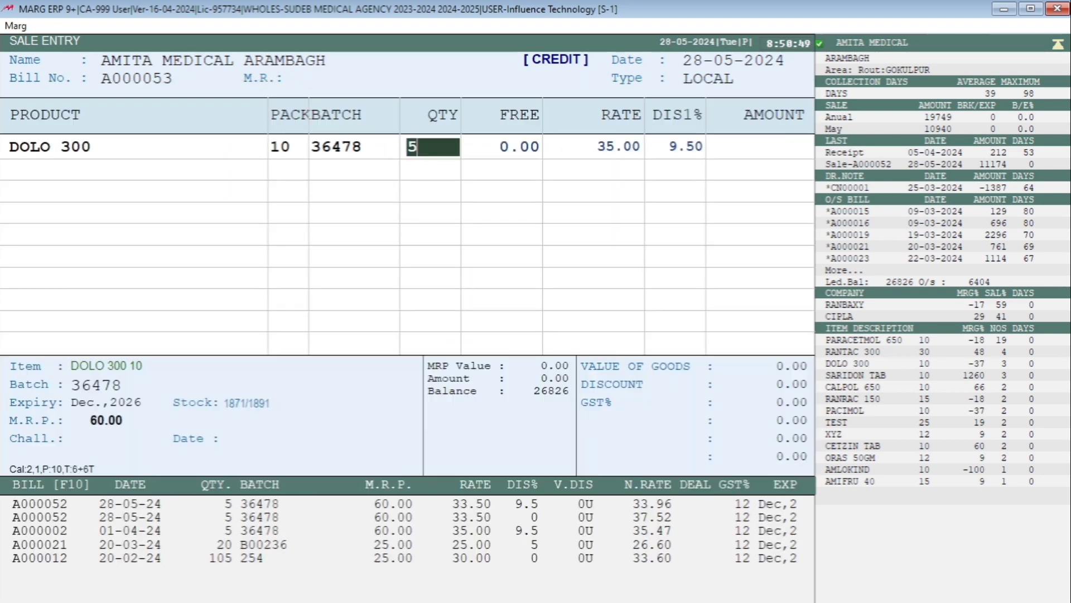
# Set the DOLO 300 discount to 0 with no free quantity and complete the line.
pyautogui.press('Return')
pyautogui.press('Return')
pyautogui.write('0')
pyautogui.press('Return')
pyautogui.press('Right')
pyautogui.press('Return')
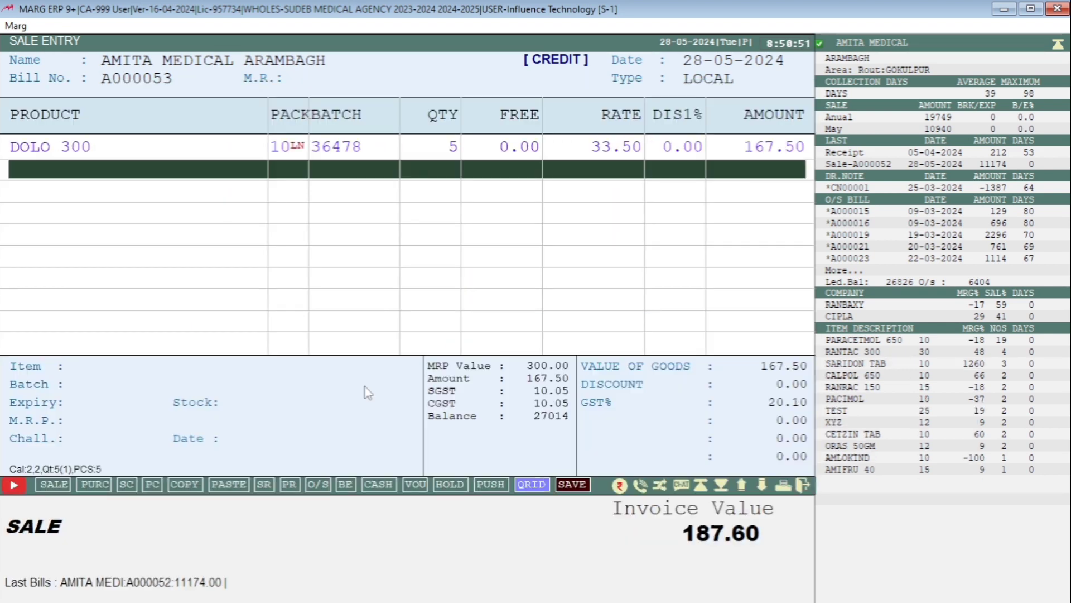
# Add ORAS 50GM from batch 221 with quantity 5 at the default rate.
pyautogui.press('Return')
pyautogui.press('Down')
pyautogui.press('Return')
pyautogui.press('Return')
pyautogui.write('5')
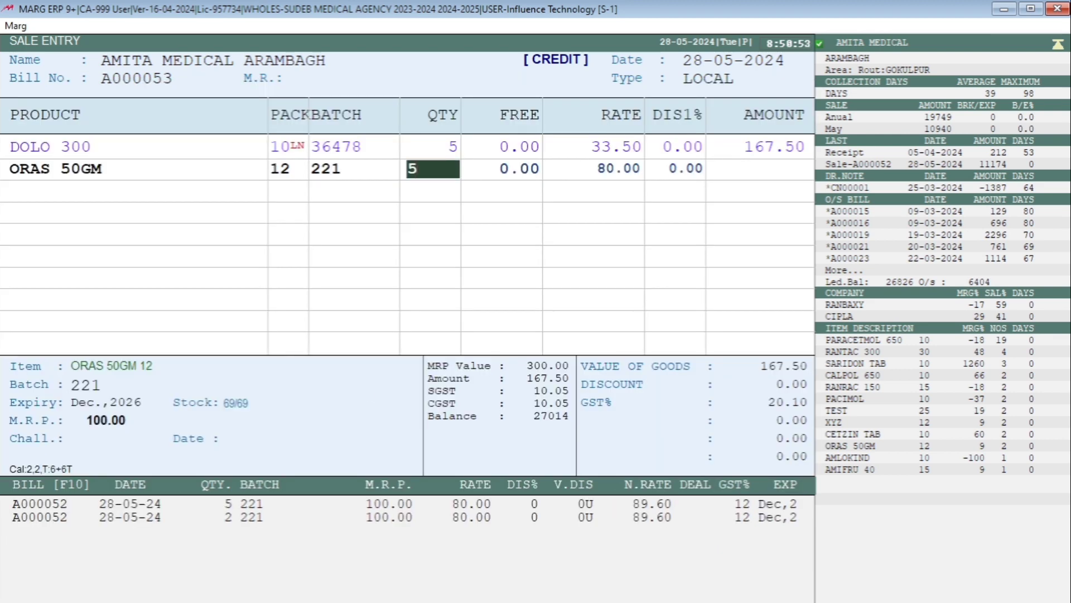
pyautogui.press('Return')
pyautogui.press('Return')
pyautogui.press('Return')
# Add PACIMOL from batch 259 with quantity 5, keeping the default rate and the 9.50 discount.
pyautogui.press('Return')
pyautogui.press('Down')
pyautogui.press('Return')
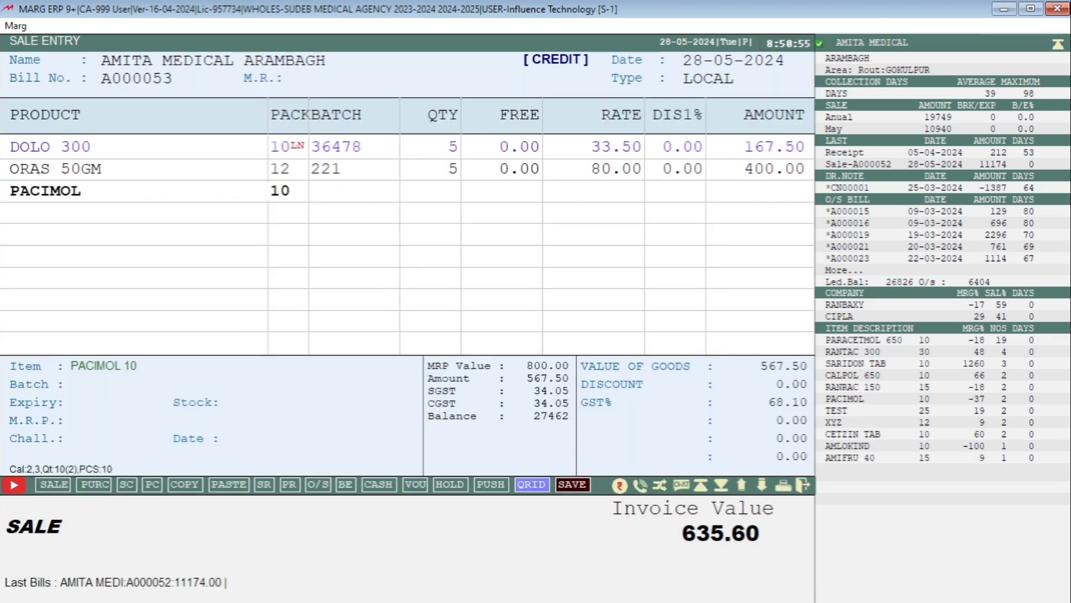
pyautogui.press('Return')
pyautogui.write('5')
pyautogui.press('Return')
pyautogui.press('Return')
pyautogui.press('Return')
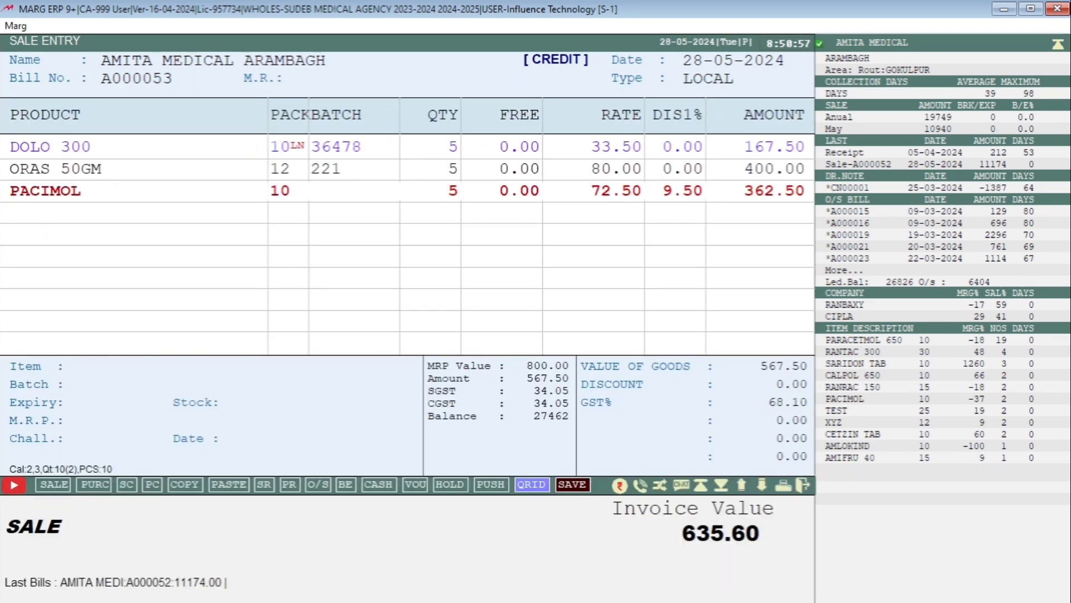
pyautogui.press('Right')
pyautogui.press('Return')
# Add PARACETMOL 650 from batch A002145 with quantity 5 at the default rate and a 0.00 discount.
pyautogui.press('Down')
pyautogui.press('Return')
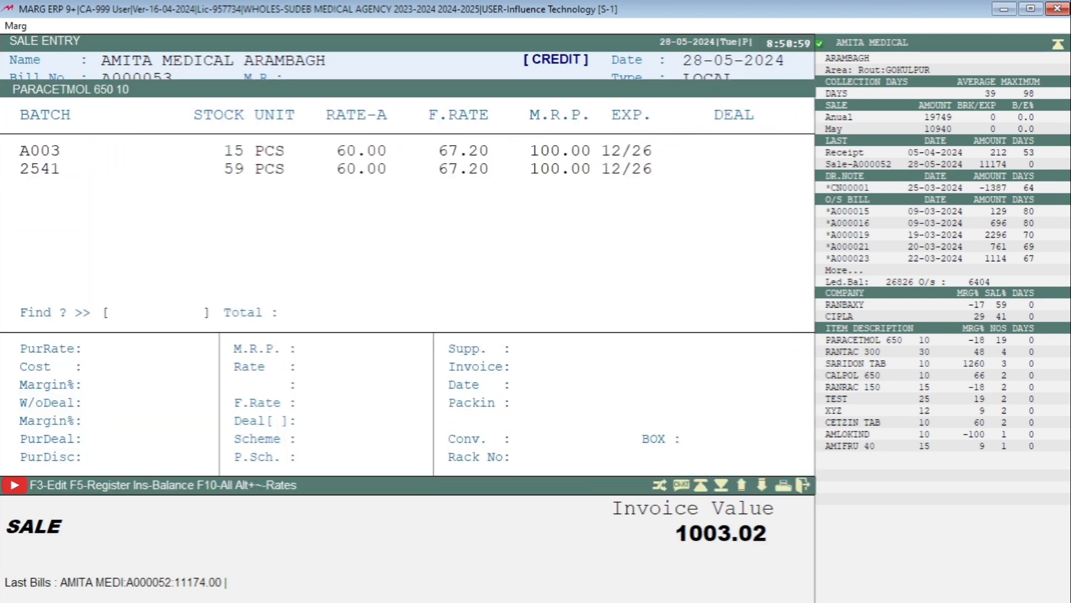
pyautogui.press('Return')
pyautogui.write('5')
pyautogui.press('Return')
pyautogui.press('Return')
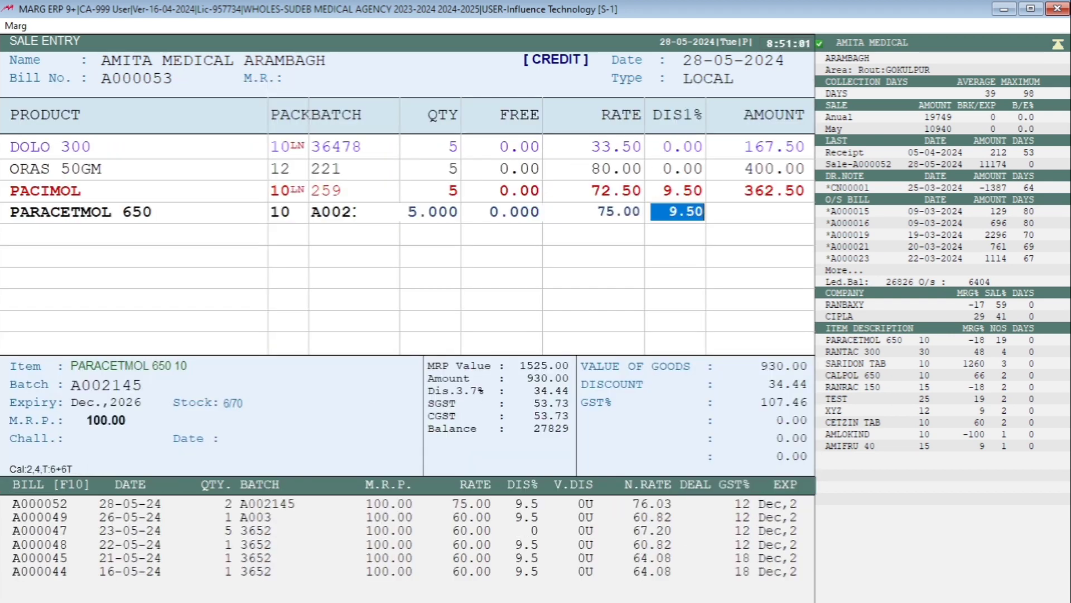
pyautogui.press('Return')
pyautogui.press('Right')
pyautogui.press('Return')
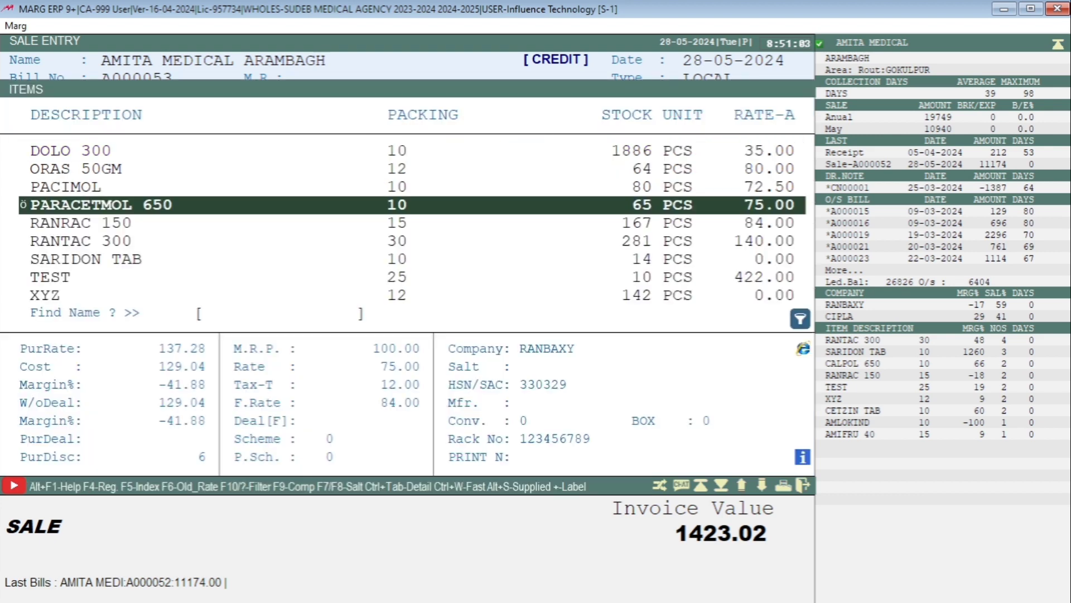
# Add RANRAC 150 from batch 25413 with quantity 5, keeping the default rate and no free quantity.
pyautogui.press('Down')
pyautogui.press('Return')
pyautogui.press('Return')
pyautogui.write('5')
pyautogui.press('Return')
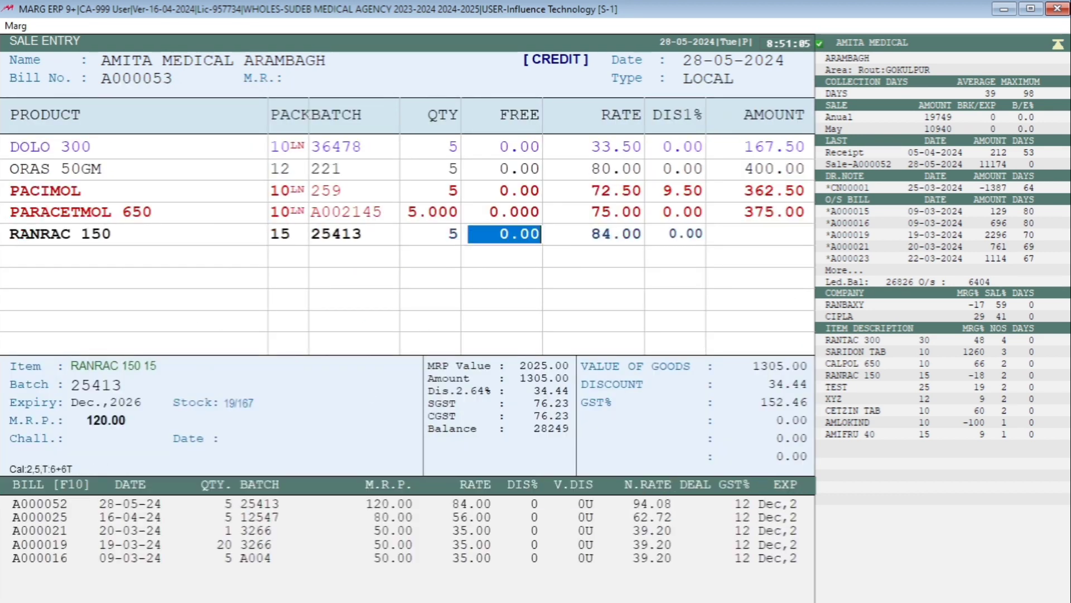
pyautogui.press('Return')
pyautogui.press('Return')
pyautogui.press('Return')
pyautogui.press('Right')
pyautogui.press('Return')
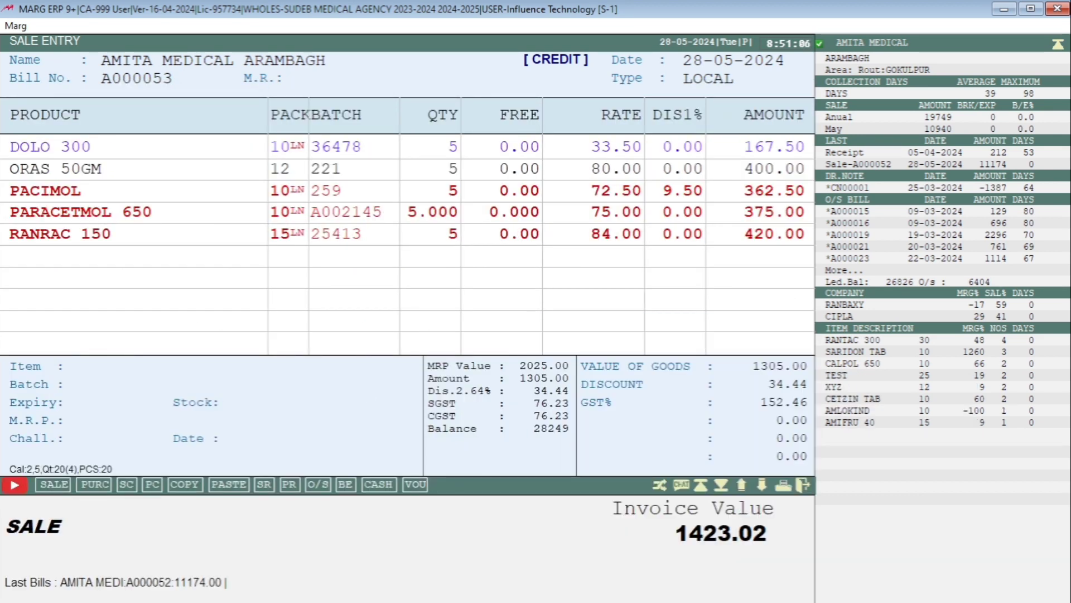
# Save the five-line bill without adjusting the pending return credit note, leaving cash taken at 0.00, and continue to printing.
pyautogui.hotkey('ctrl', 'w')
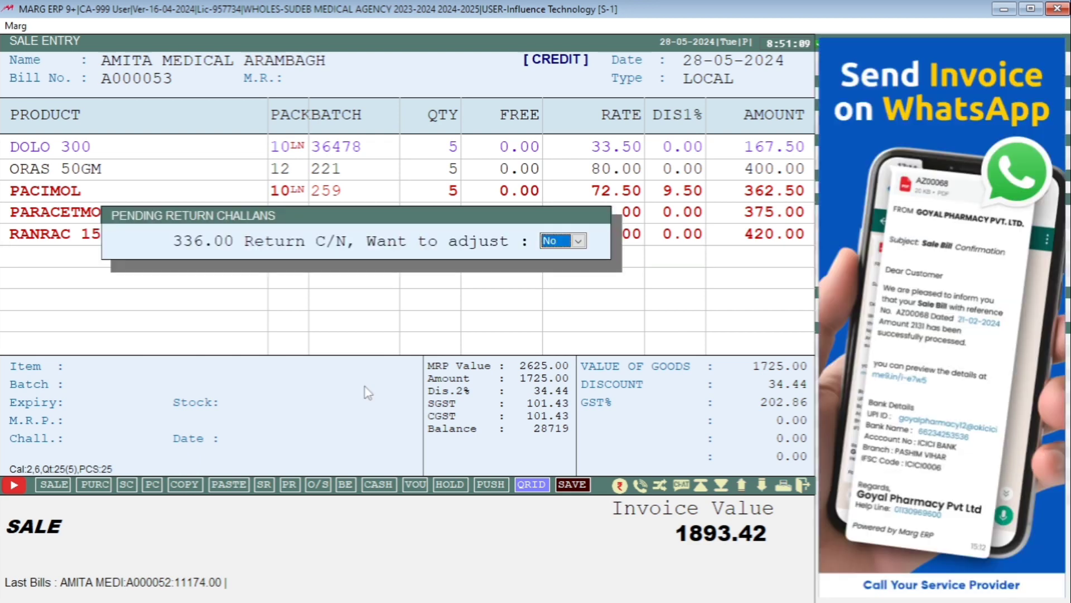
pyautogui.press('Return')
pyautogui.press('Right')
pyautogui.press('Left')
pyautogui.press('Return')
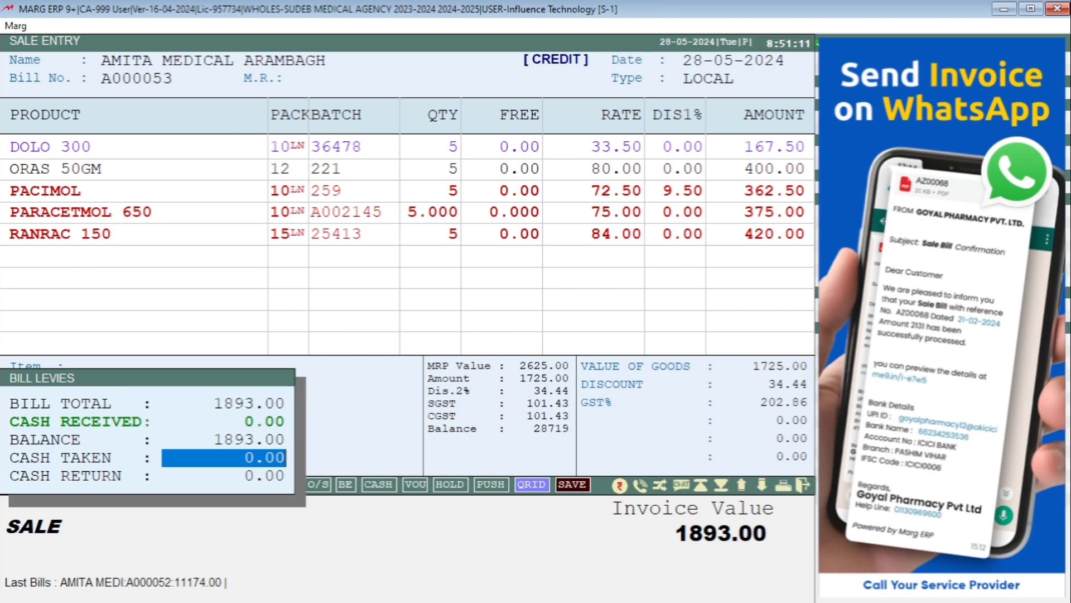
pyautogui.press('Return')
pyautogui.press('Return')
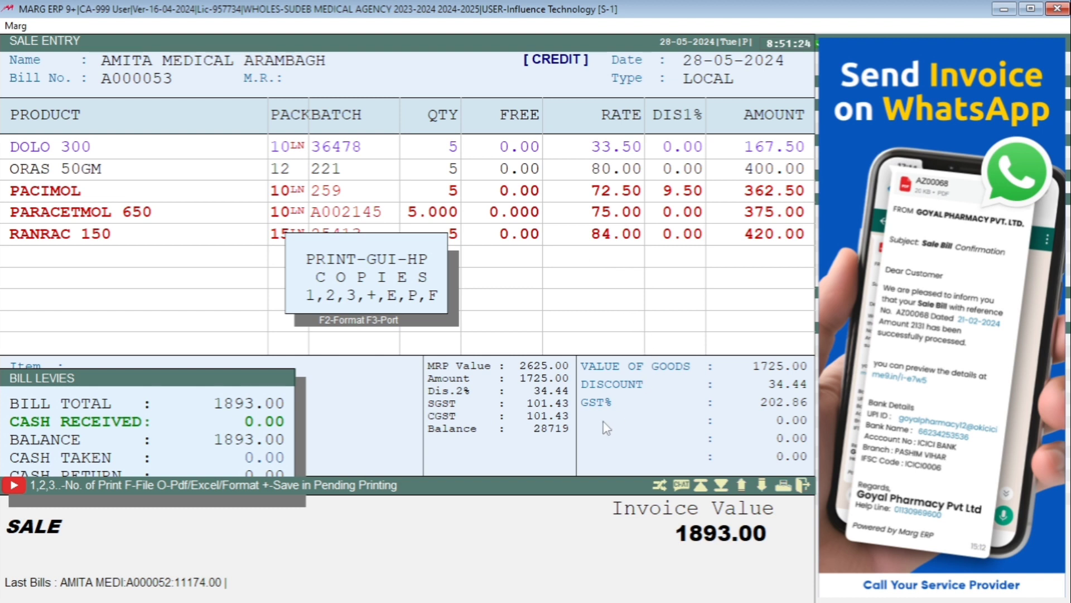
# Choose the GUI format FP Full Page Local for the bill's printout, leave without printing and exit sale entry.
pyautogui.press('F2')
pyautogui.press('Down')
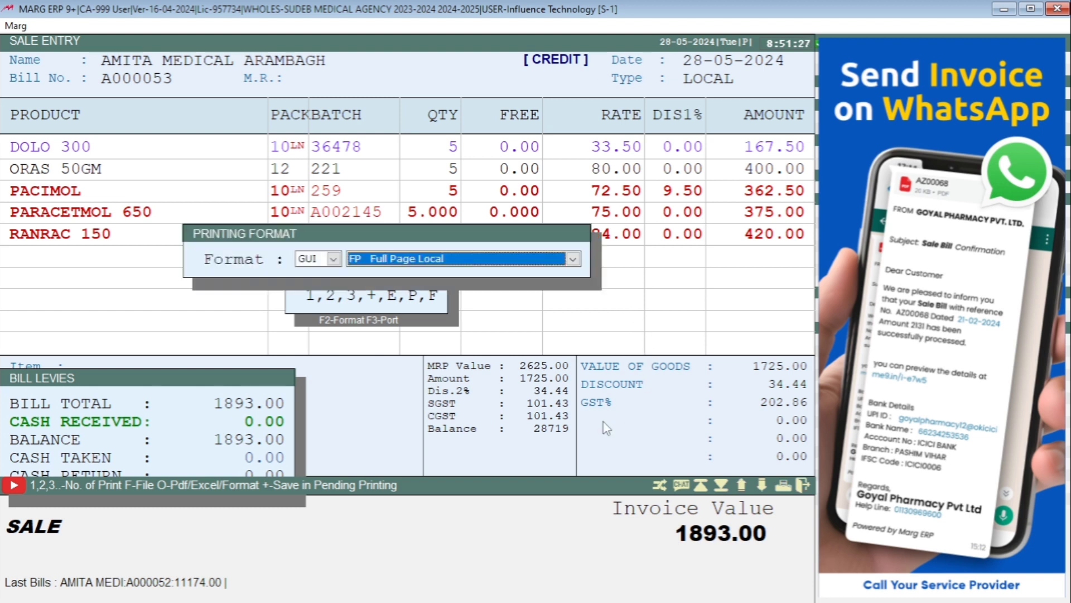
pyautogui.hotkey('alt', 'Down')
pyautogui.press('Return')
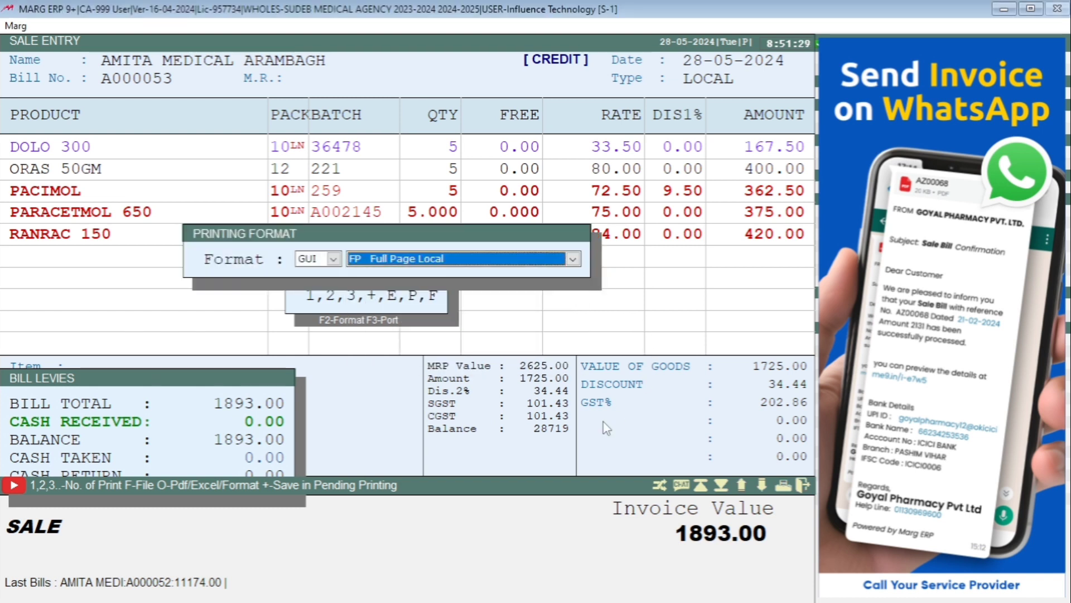
pyautogui.press('Return')
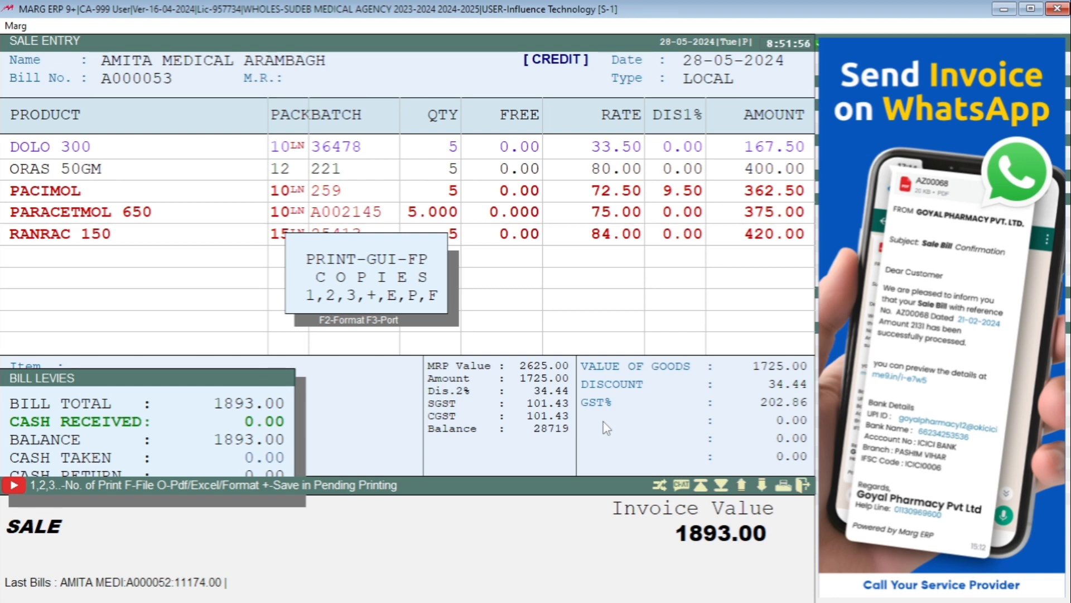
pyautogui.press('Escape')
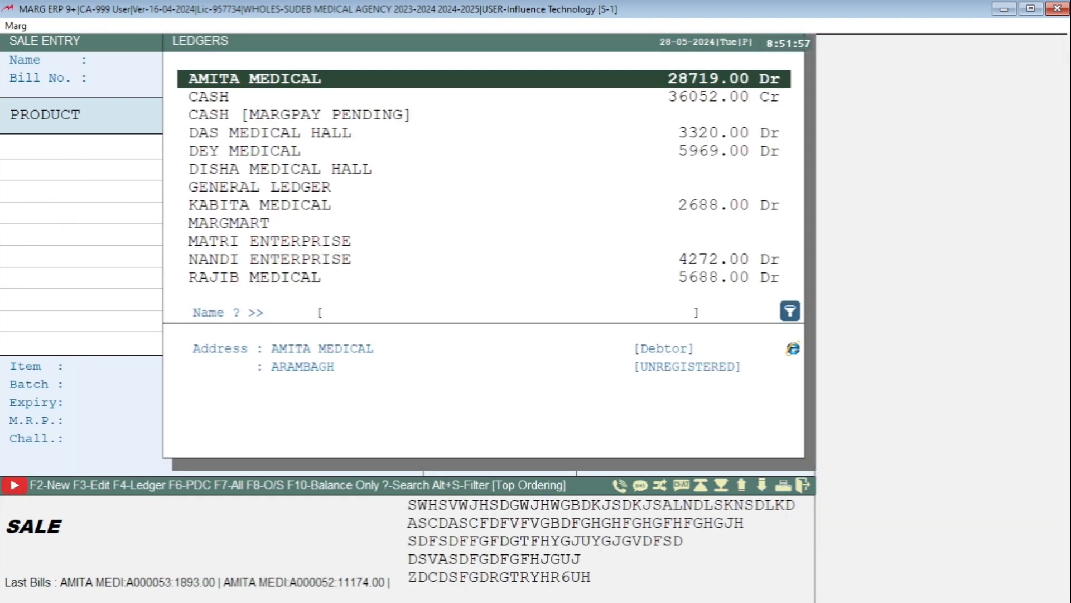
pyautogui.press('Escape')
# Open the Control Room and search all control options for ASK FORMAT.
pyautogui.hotkey('alt', 'm')
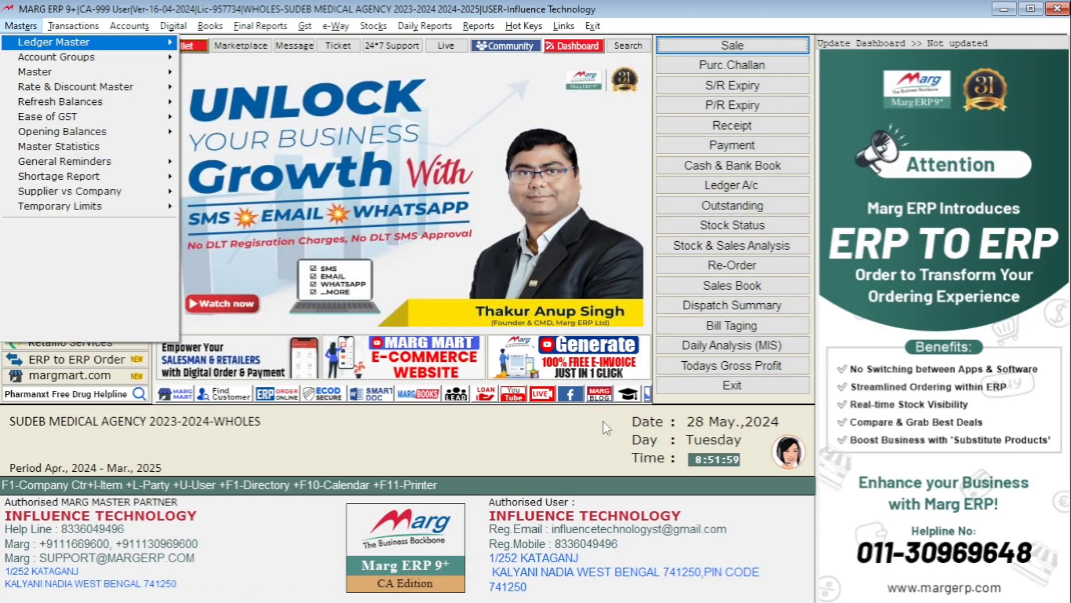
pyautogui.press('Up')
pyautogui.press('Return')
pyautogui.press('Return')
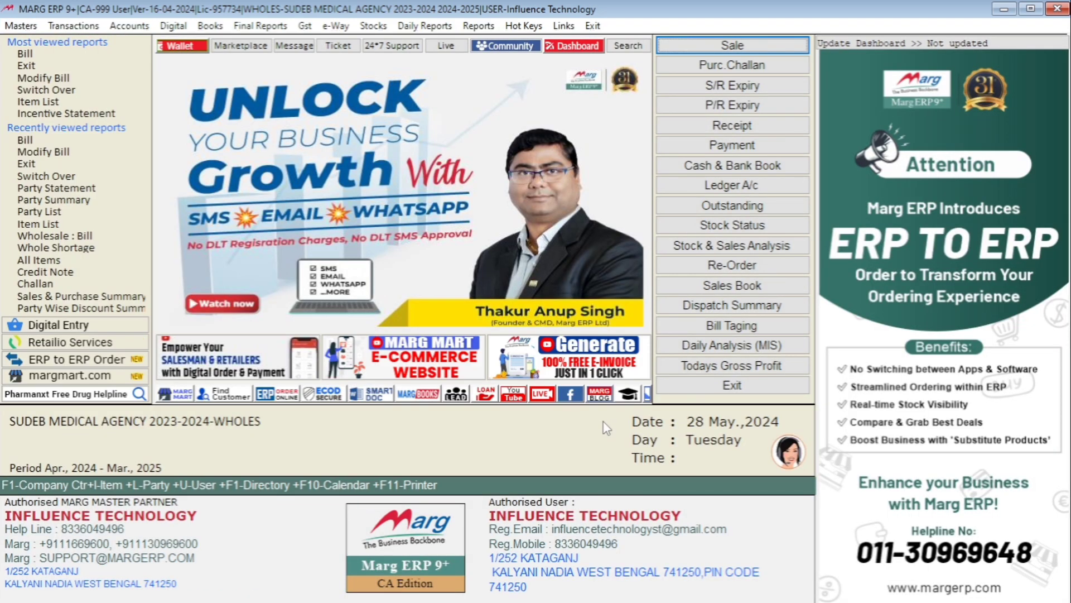
pyautogui.press('Return')
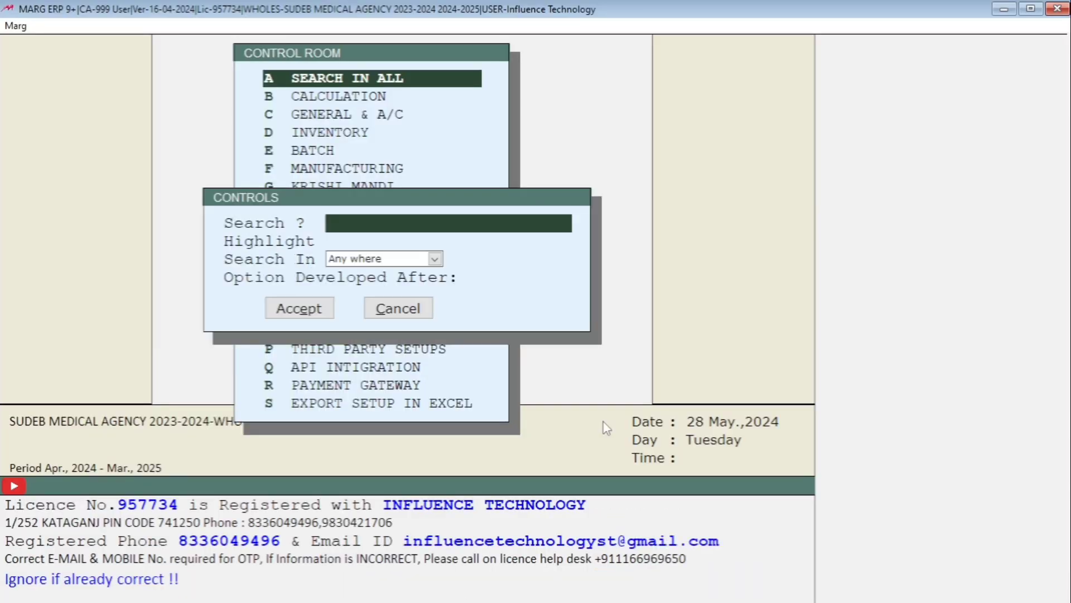
pyautogui.write('ASK FORMAT')
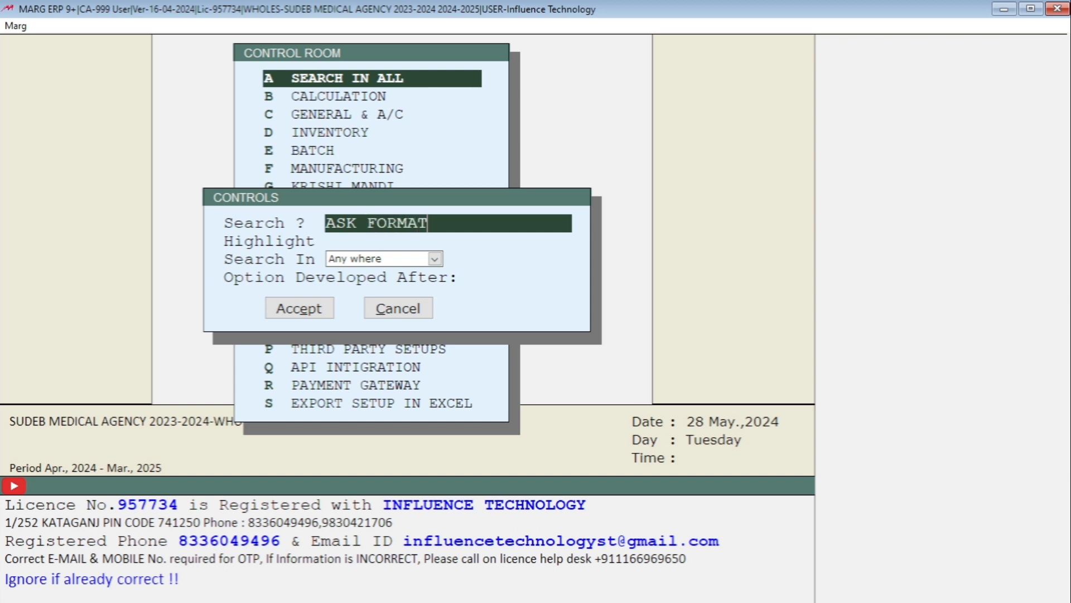
pyautogui.press('Return')
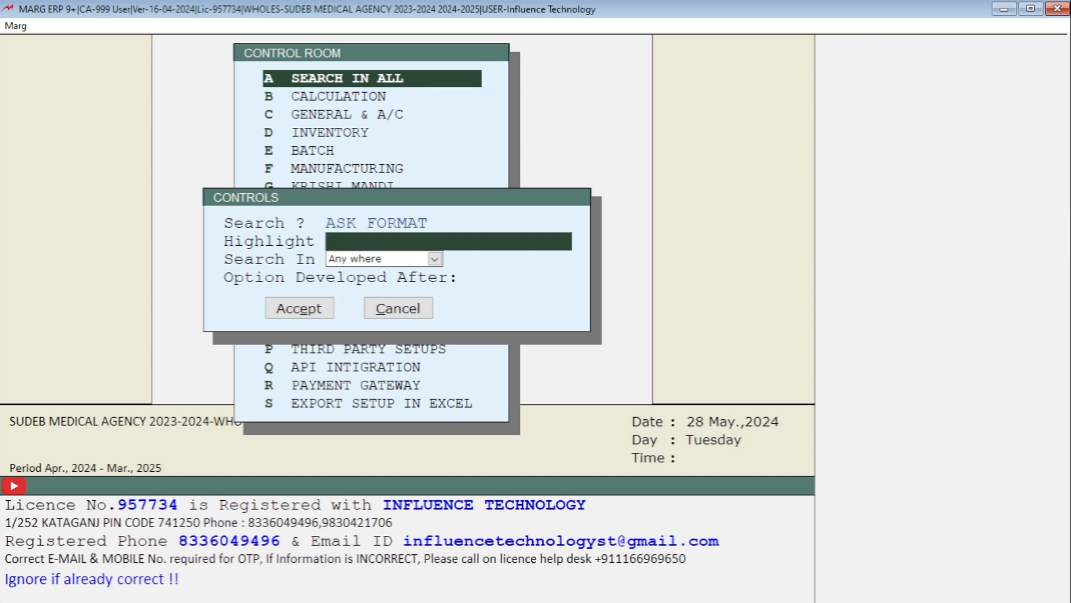
pyautogui.press('Return')
pyautogui.press('Return')
pyautogui.press('Return')
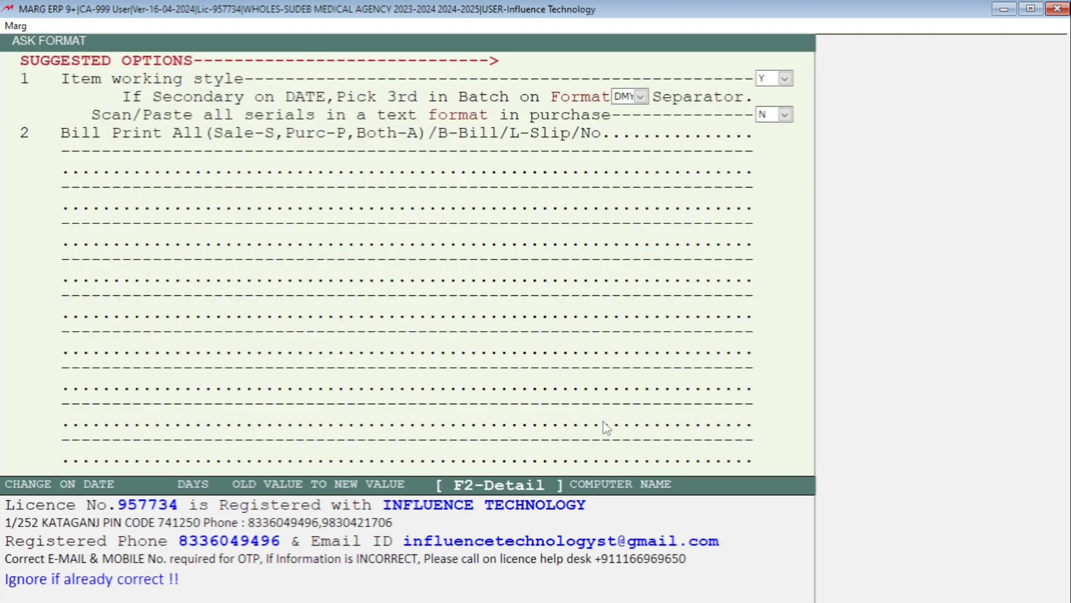
# Set the Ask for Invoice Format on Printing option to A (Always).
pyautogui.press('Return')
pyautogui.press('Return')
pyautogui.press('Return')
pyautogui.press('Return')
pyautogui.press('Return')
pyautogui.press('Return')
pyautogui.press('Return')
pyautogui.press('Return')
pyautogui.press('Return')
pyautogui.press('Return')
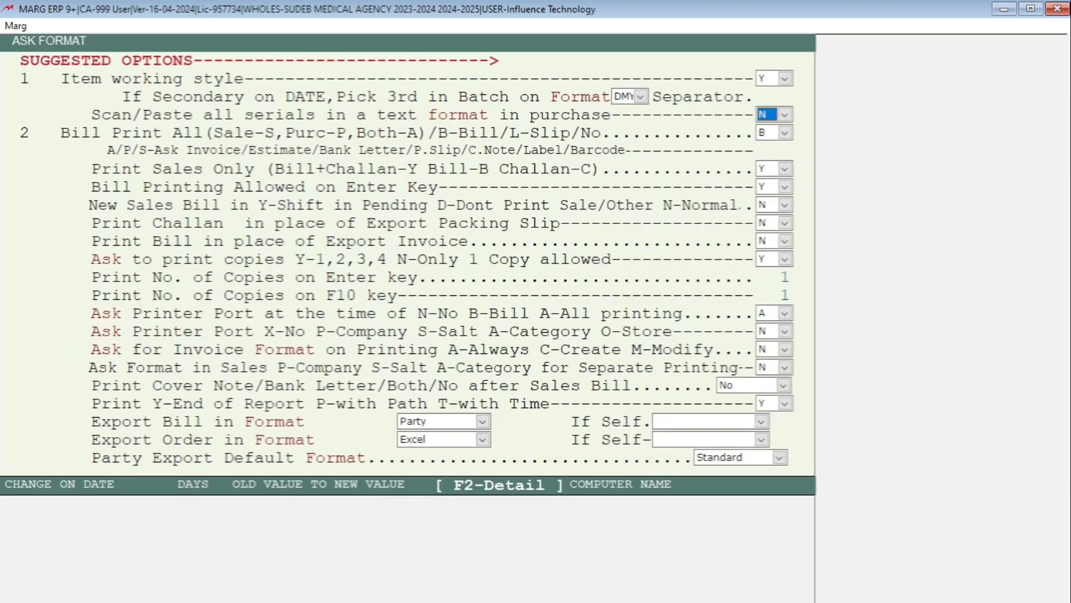
pyautogui.press('Return')
pyautogui.press('Return')
pyautogui.press('Return')
pyautogui.press('Return')
pyautogui.press('Return')
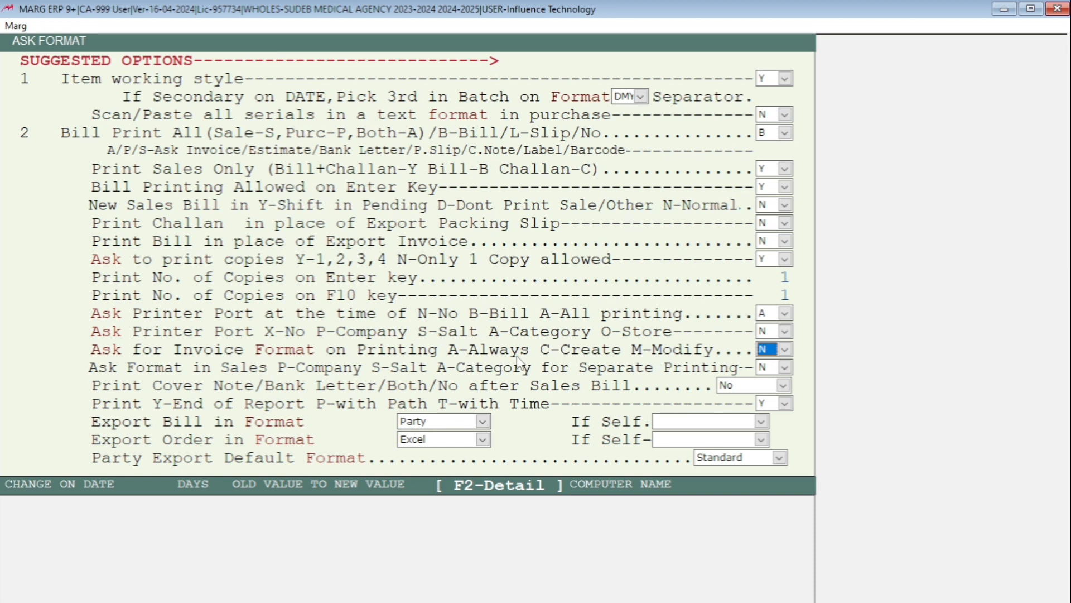
pyautogui.hotkey('alt', 'Down')
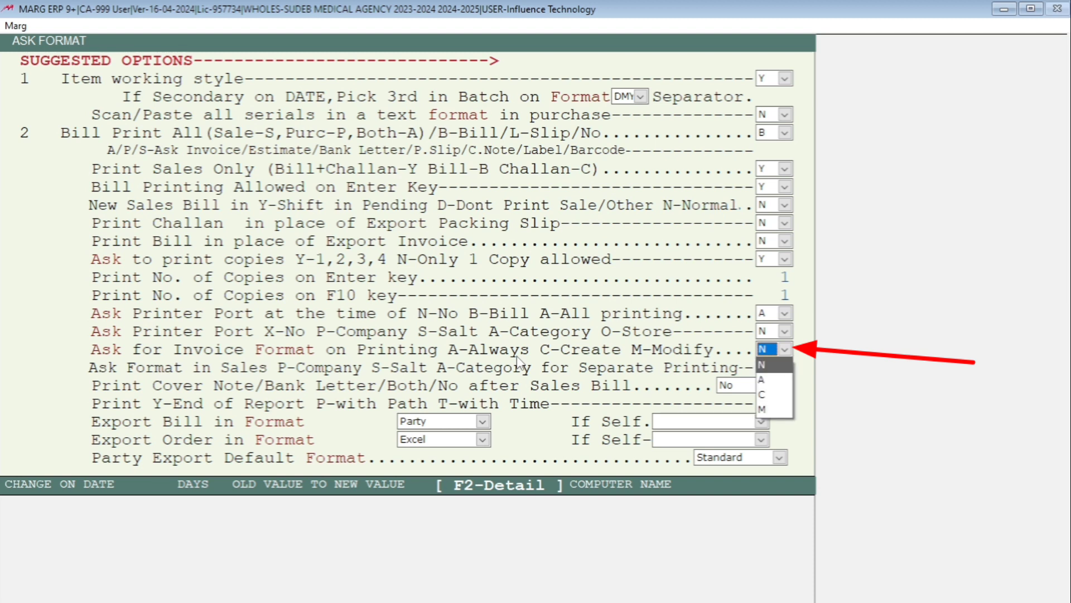
pyautogui.press('Return')
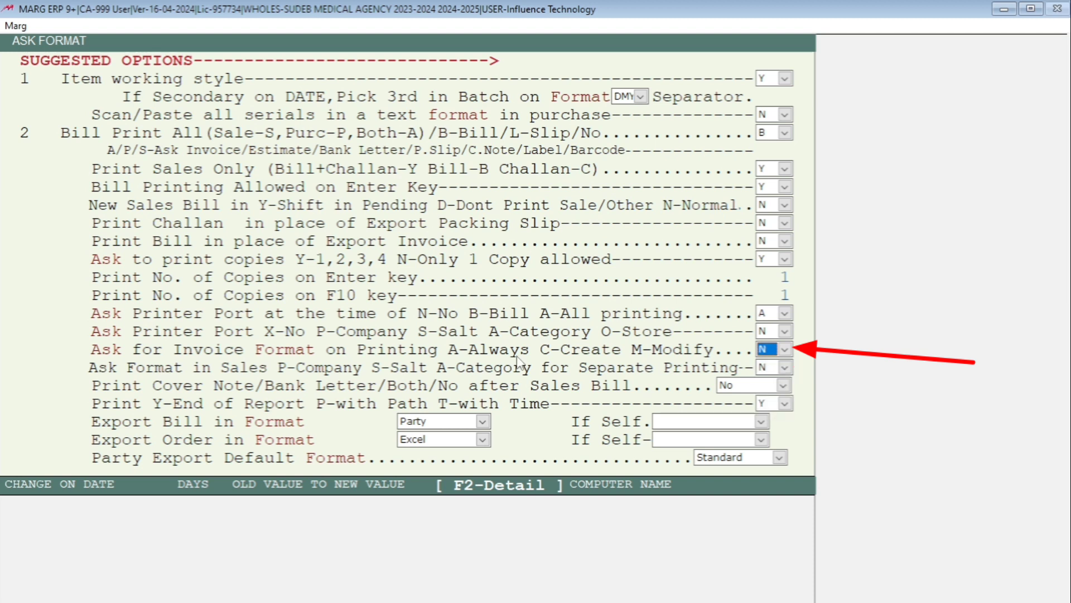
pyautogui.press('a')
pyautogui.hotkey('alt', 'Down')
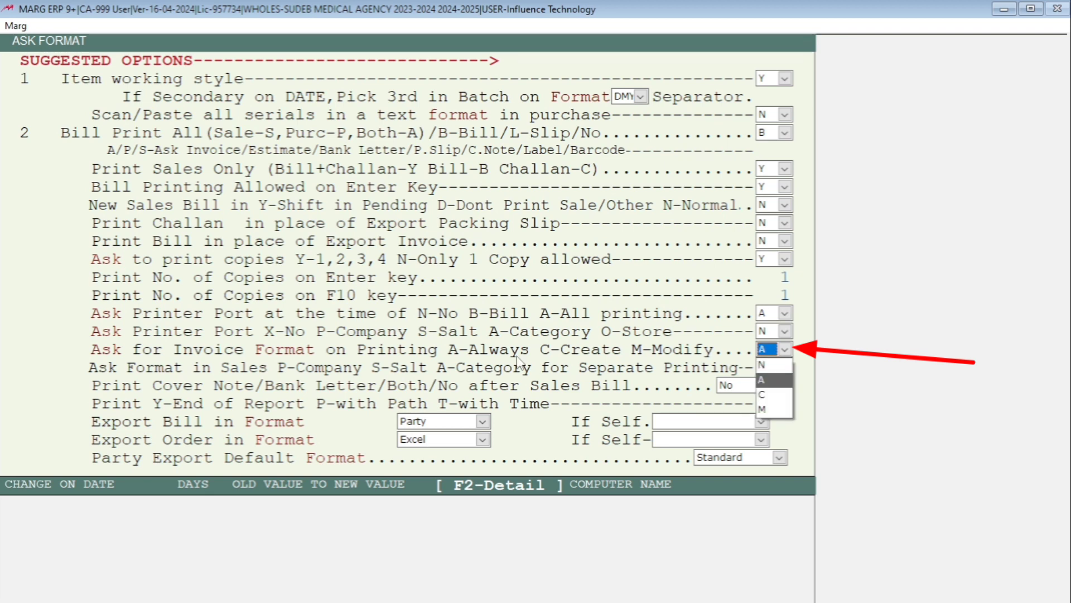
pyautogui.press('Return')
pyautogui.press('Return')
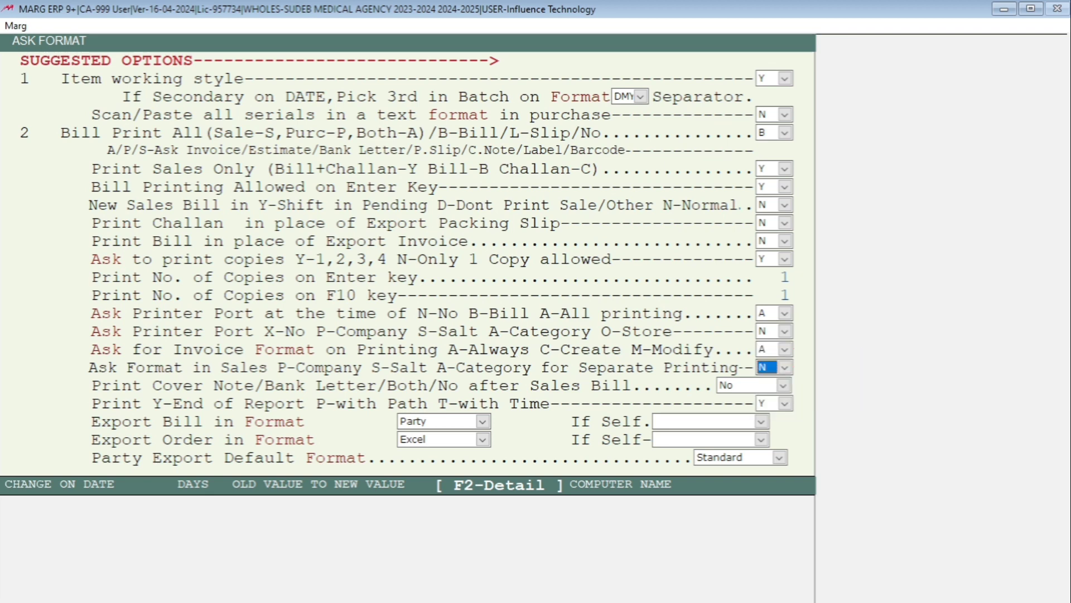
# Close the control options, saving the changes, and return to the main screen.
pyautogui.press('Escape')
pyautogui.press('Right')
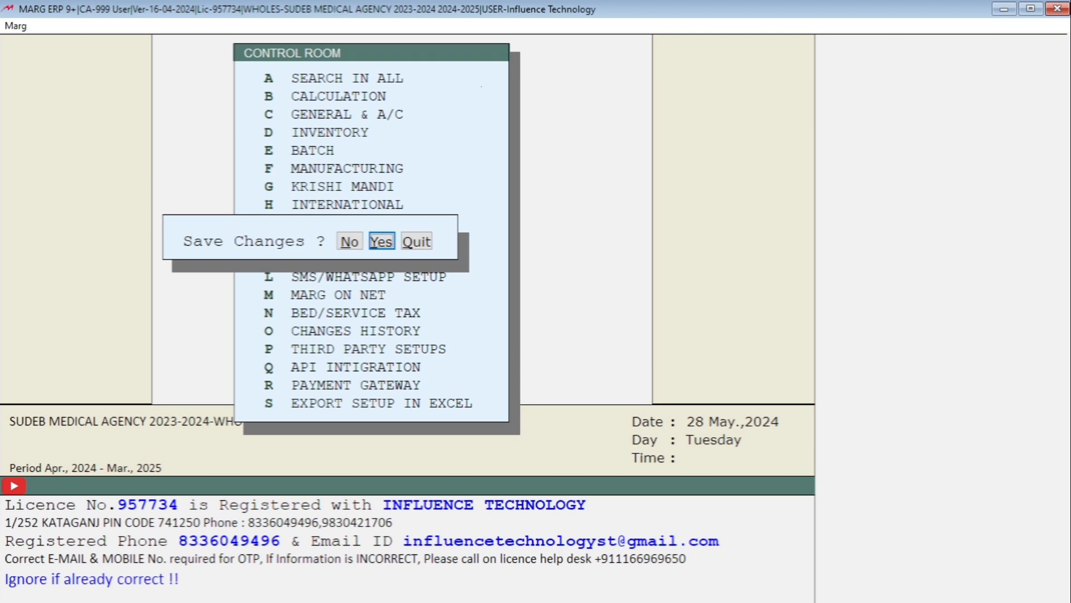
pyautogui.press('Return')
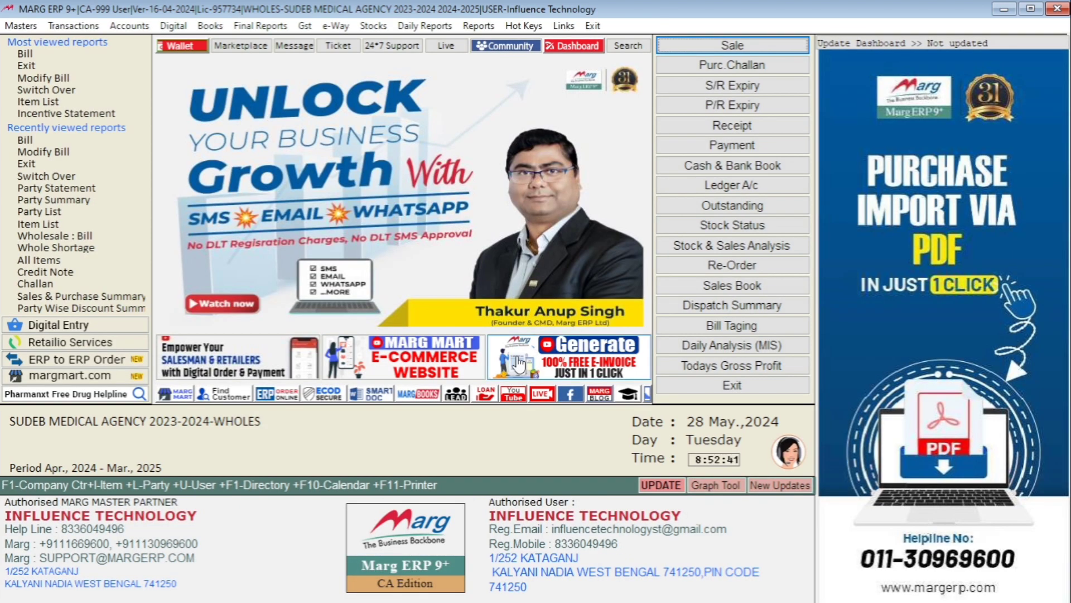
# List the sale bills available for modification for 28-05-2024, covering all ledgers.
pyautogui.hotkey('alt', 't')
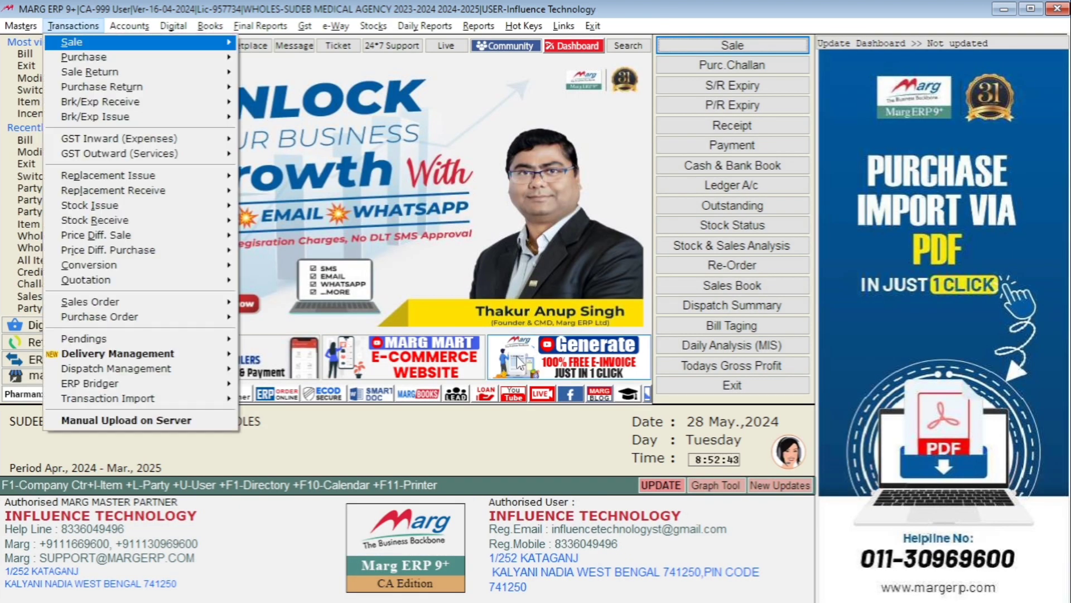
pyautogui.press('Right')
pyautogui.press('Down')
pyautogui.press('Down')
pyautogui.press('Down')
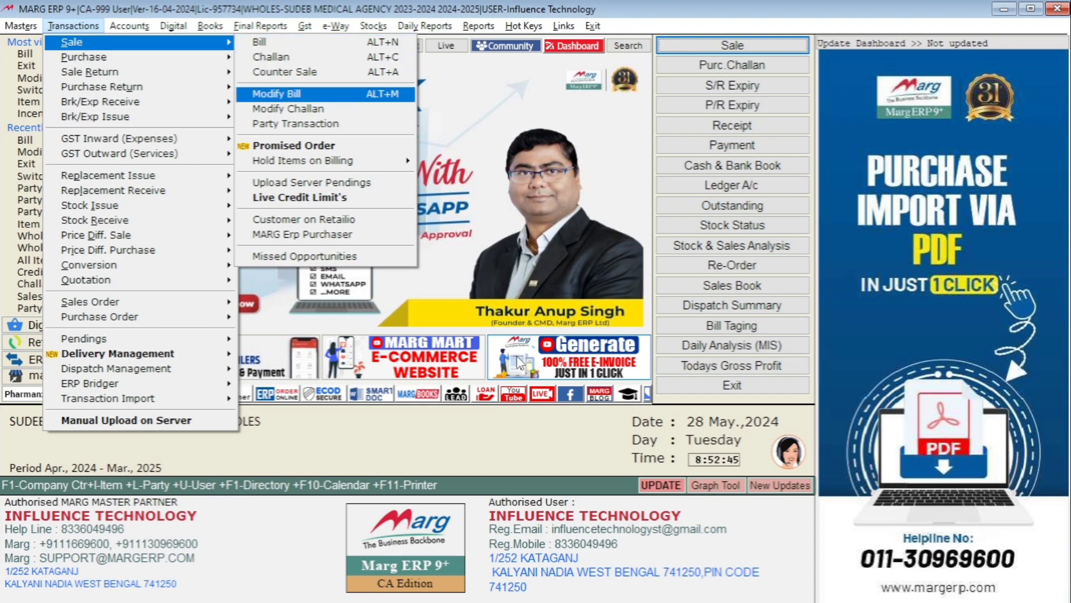
pyautogui.press('Return')
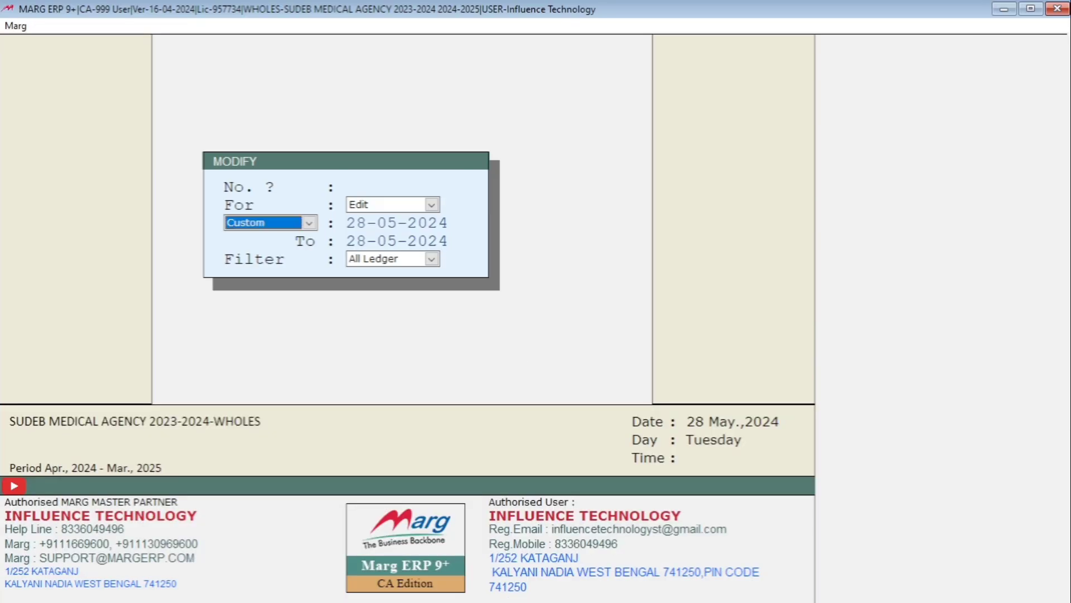
pyautogui.press('Return')
pyautogui.press('Return')
pyautogui.press('Return')
pyautogui.press('Return')
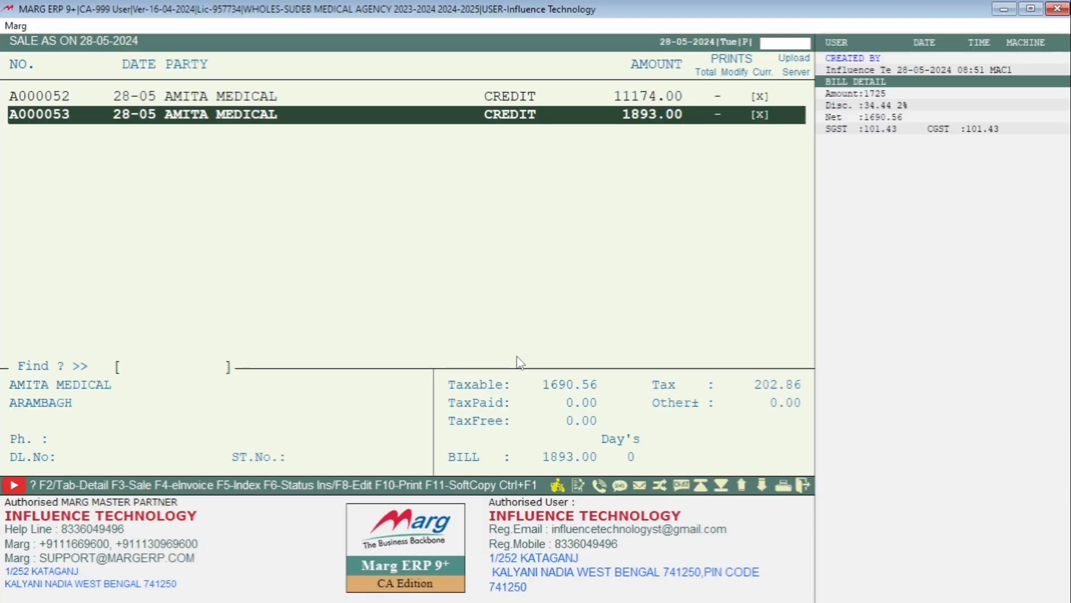
# Open bill A000052 for printing, accept the HP Half Page Local format and leave without printing any copies.
pyautogui.press('Up')
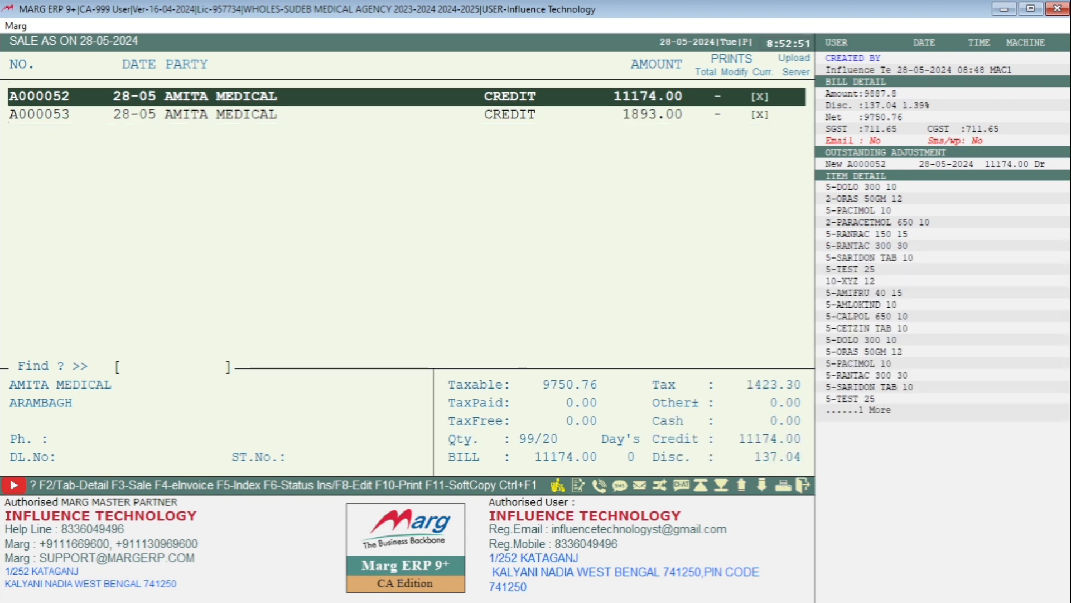
pyautogui.press('Down')
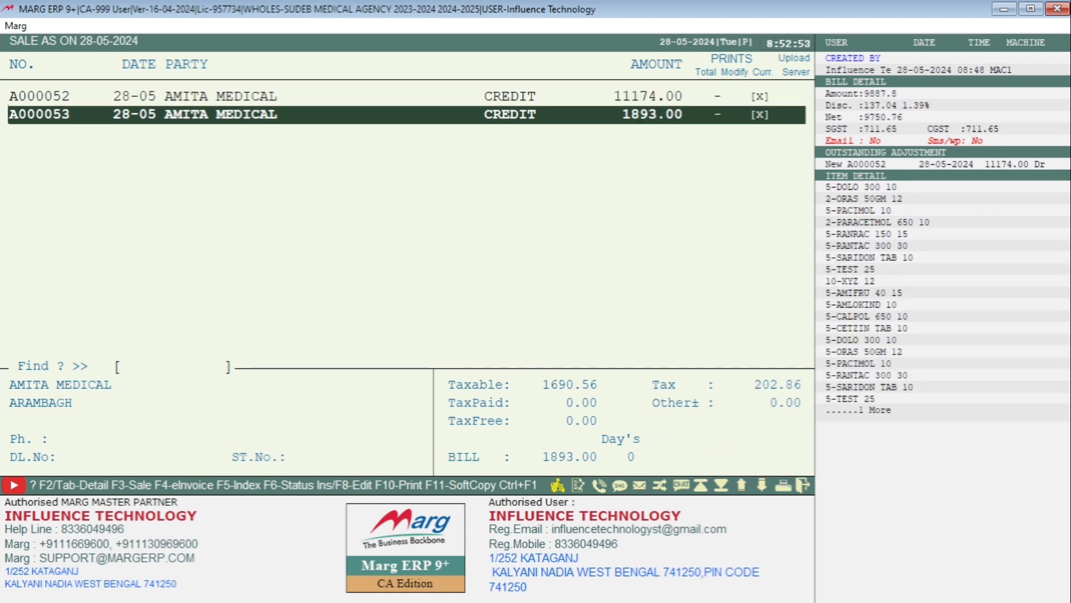
pyautogui.press('Up')
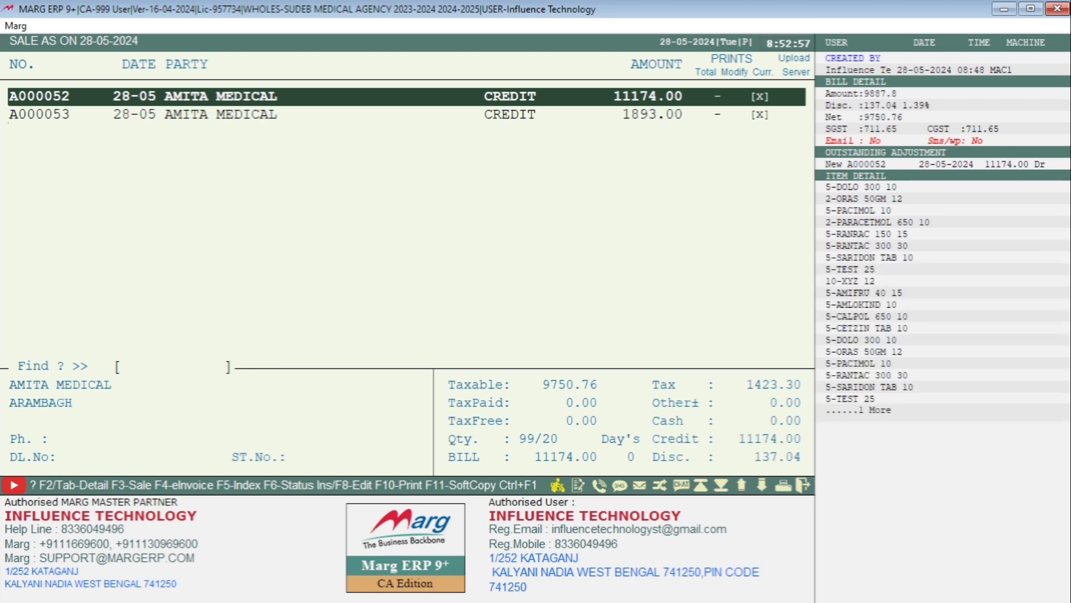
pyautogui.press('Return')
pyautogui.press('Right')
pyautogui.press('Right')
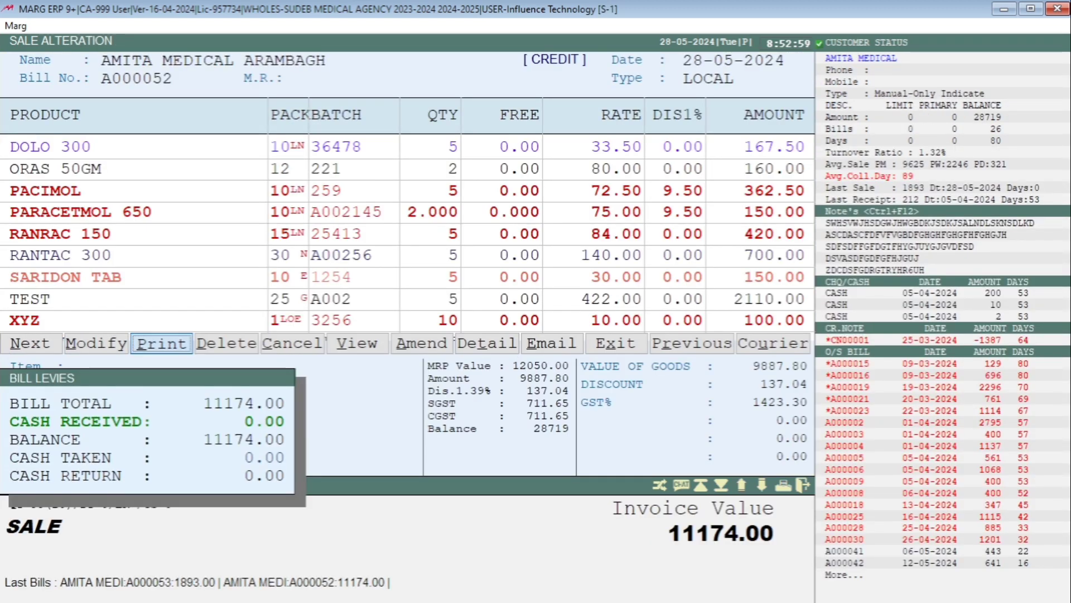
pyautogui.press('Return')
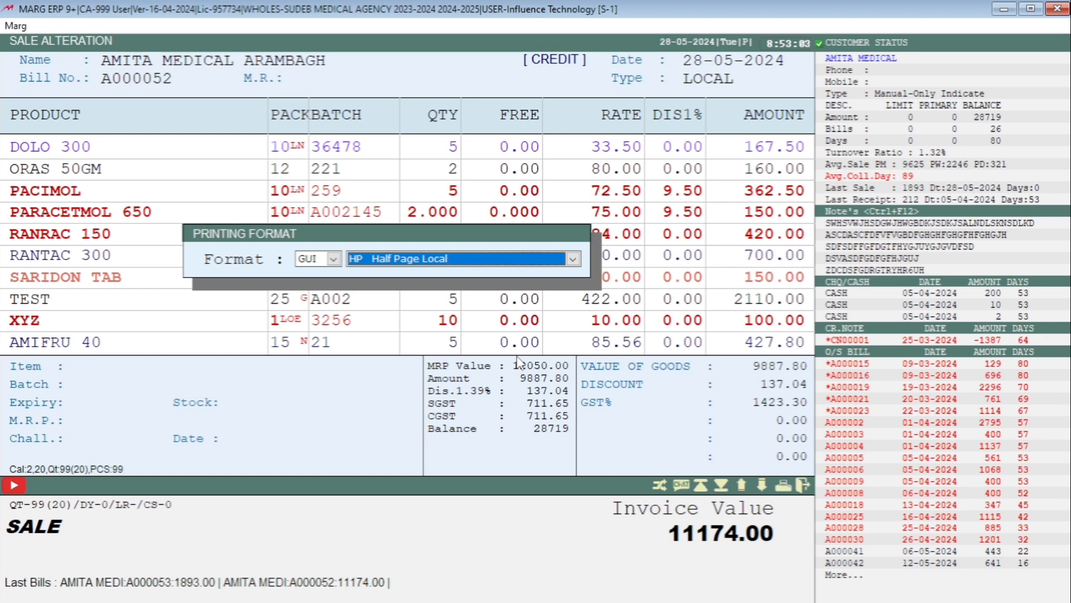
pyautogui.press('Return')
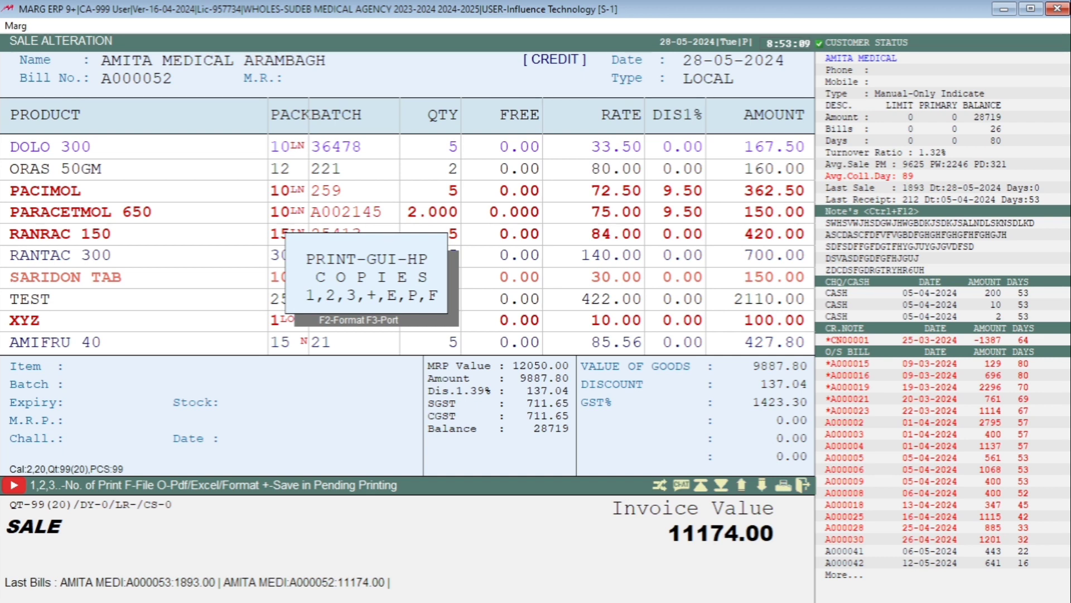
pyautogui.press('Escape')
pyautogui.press('Return')
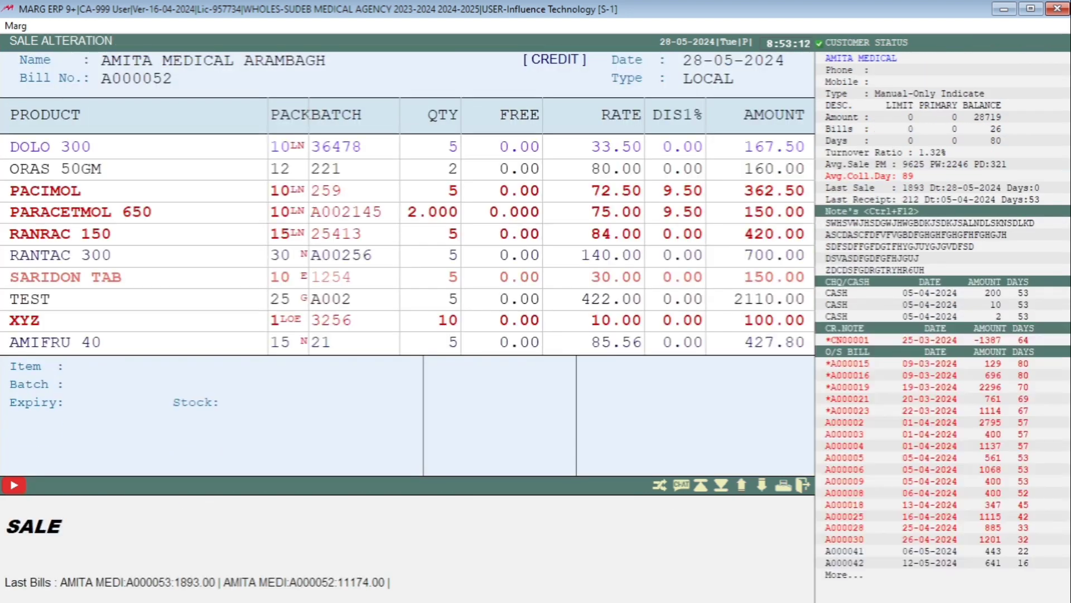
pyautogui.press('Right')
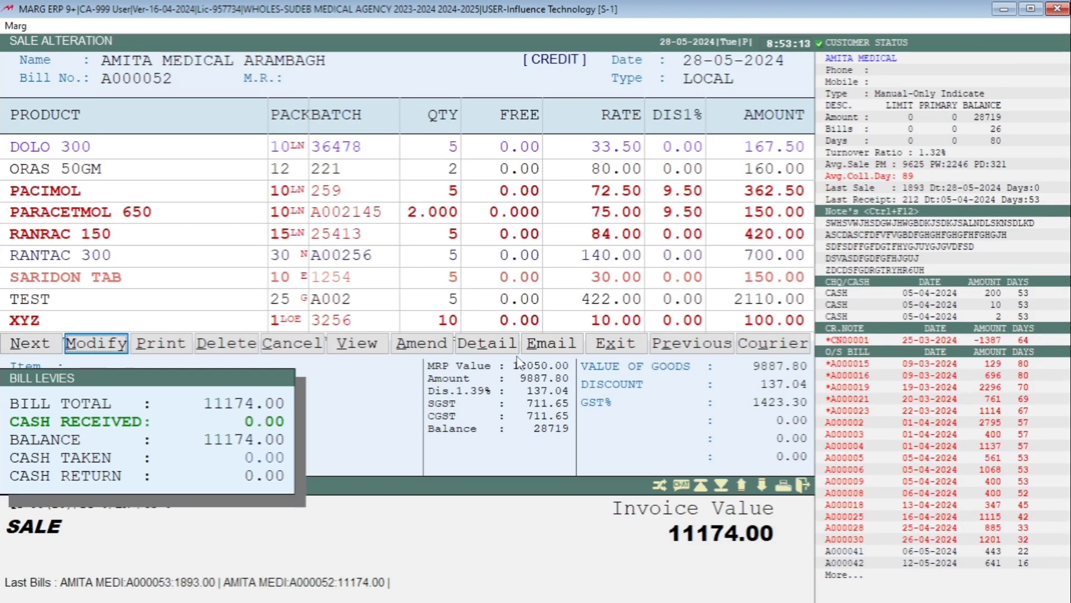
pyautogui.press('Escape')
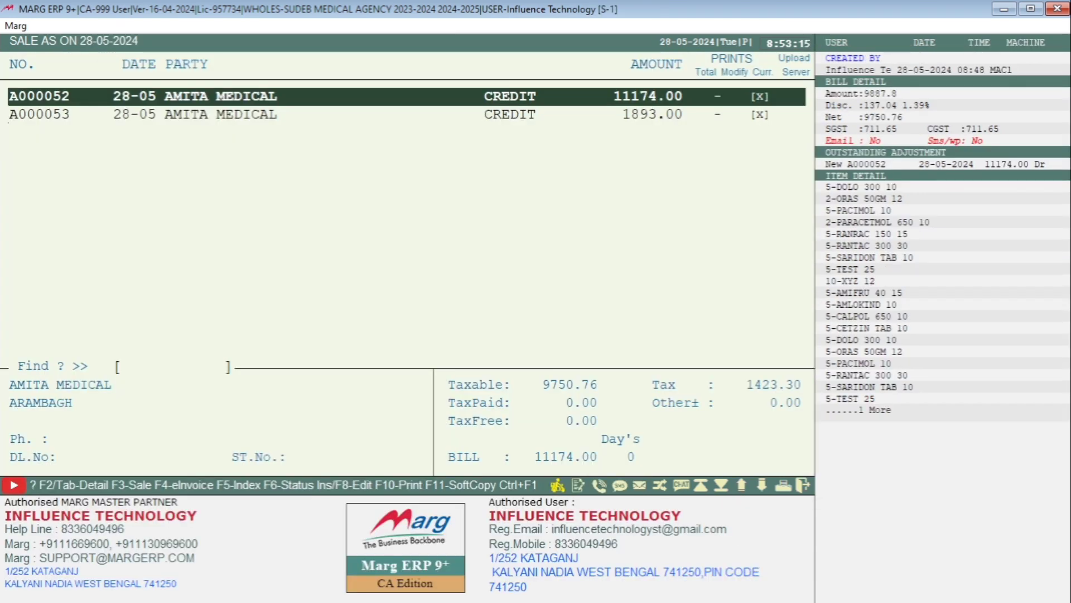
# Open bill A000052 of AMITA MEDICAL for modification, go to the end of its item list and save the bill.
pyautogui.press('Return')
pyautogui.press('Right')
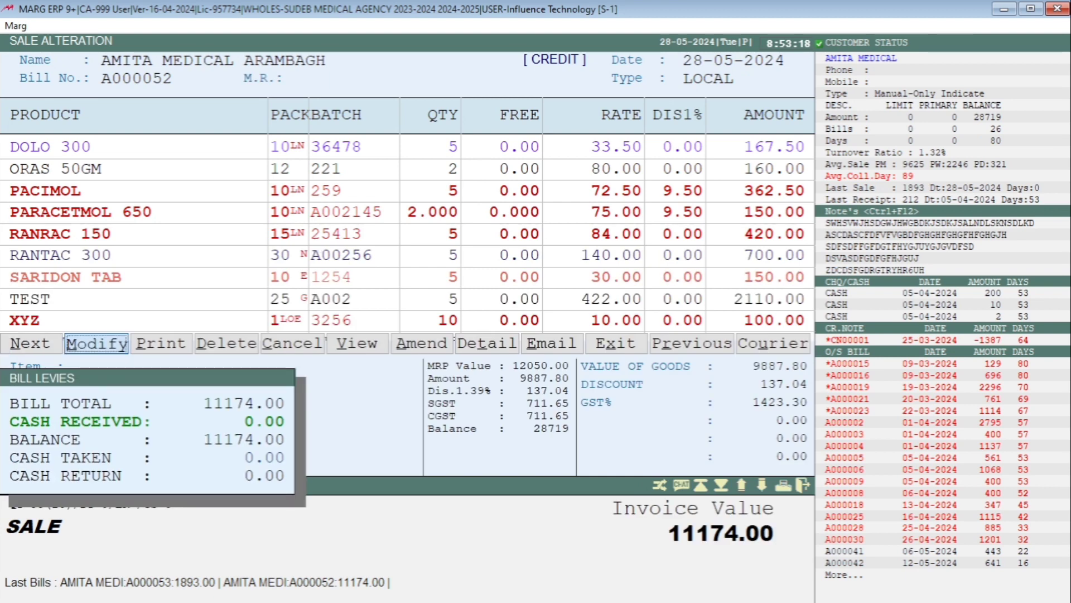
pyautogui.press('Return')
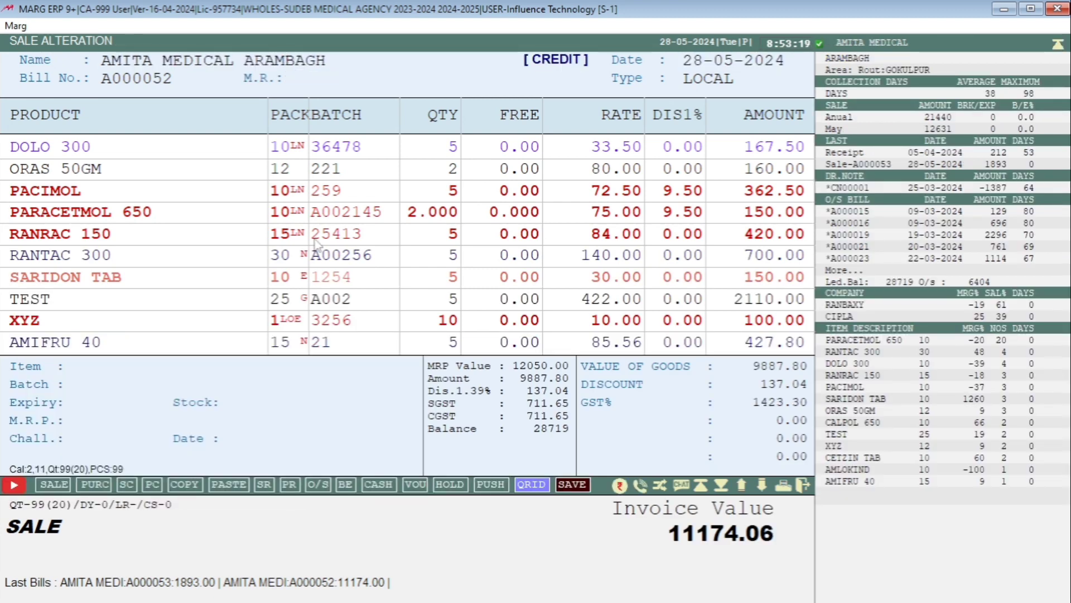
pyautogui.press('End')
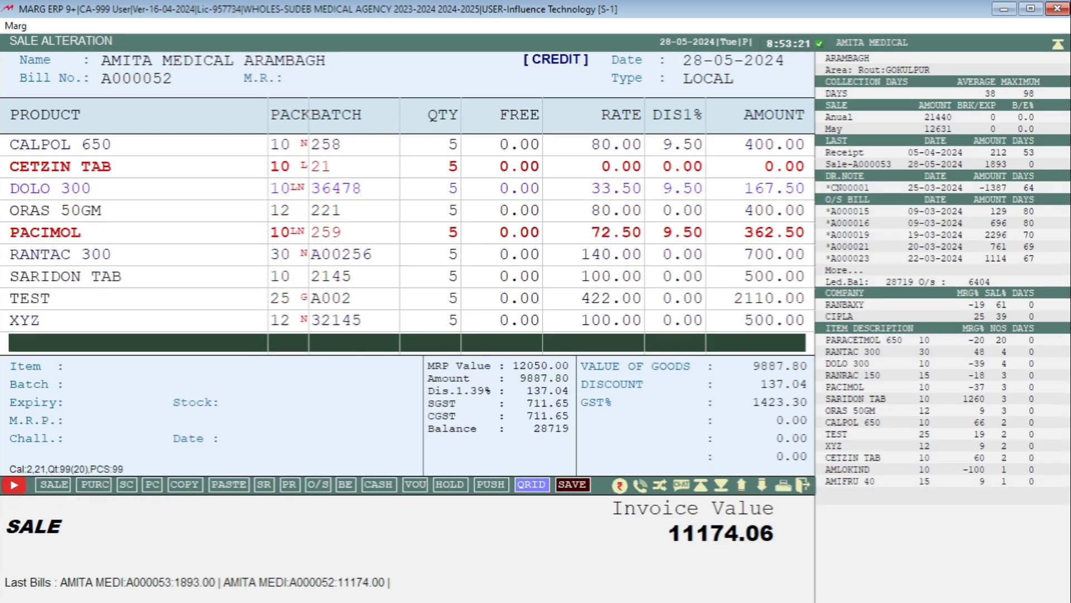
pyautogui.press('Tab')
pyautogui.press('Tab')
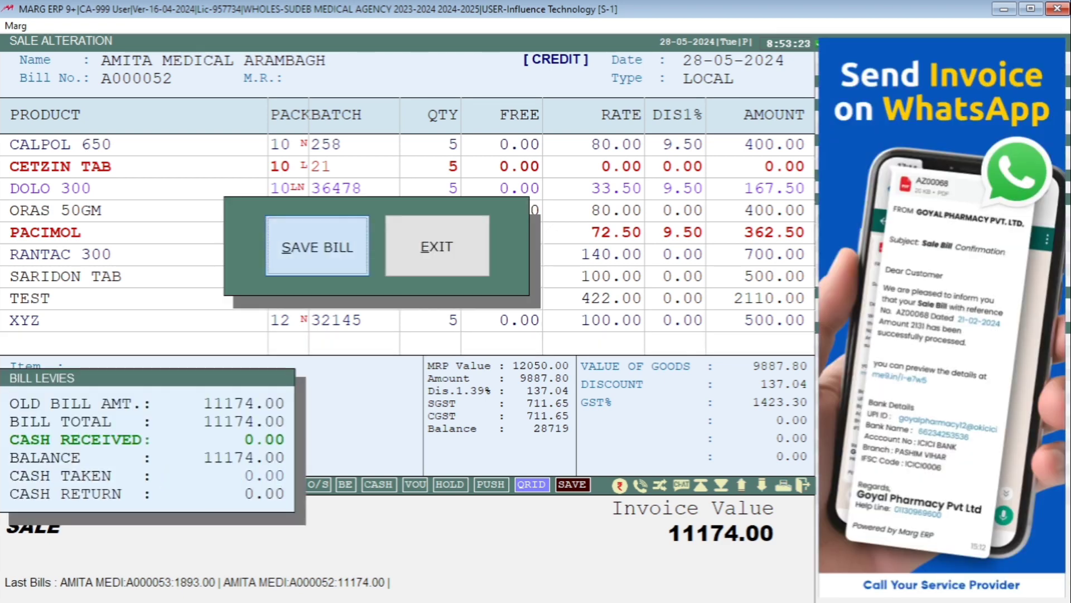
pyautogui.click(316, 244)
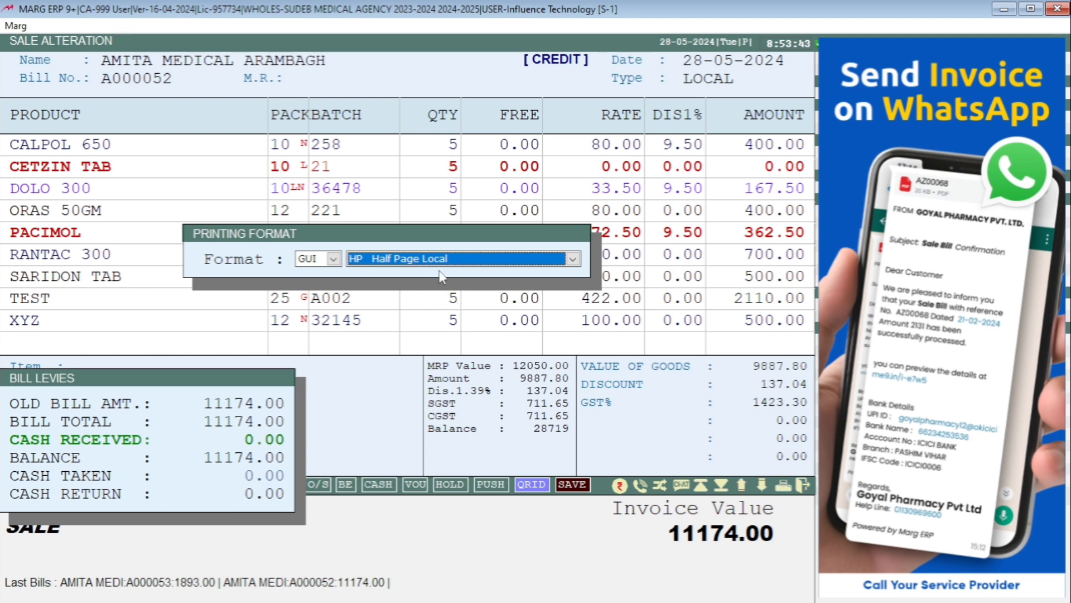
# Preview one copy of bill A000052 in the HP Half Page Local format and return to the bill list.
pyautogui.press('Return')
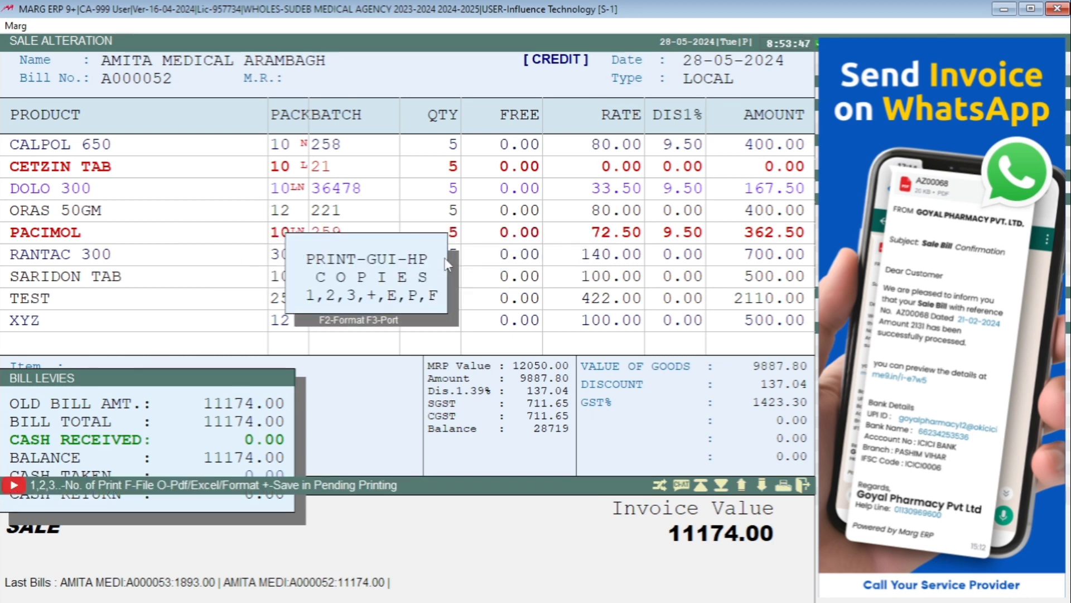
pyautogui.press('1')
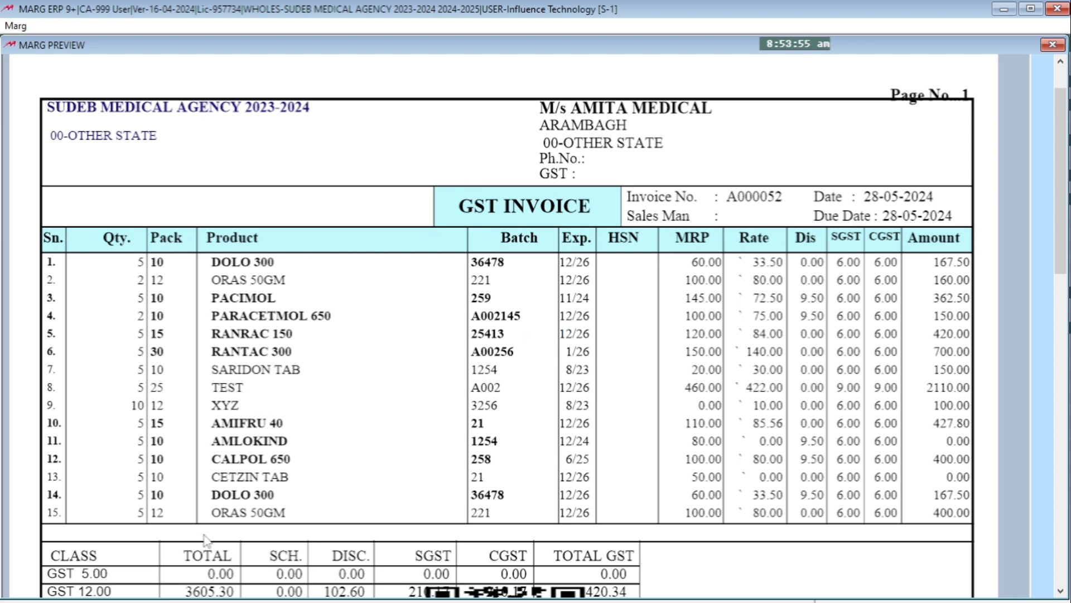
pyautogui.scroll(-2, 739, 434)
pyautogui.scroll(4, 731, 427)
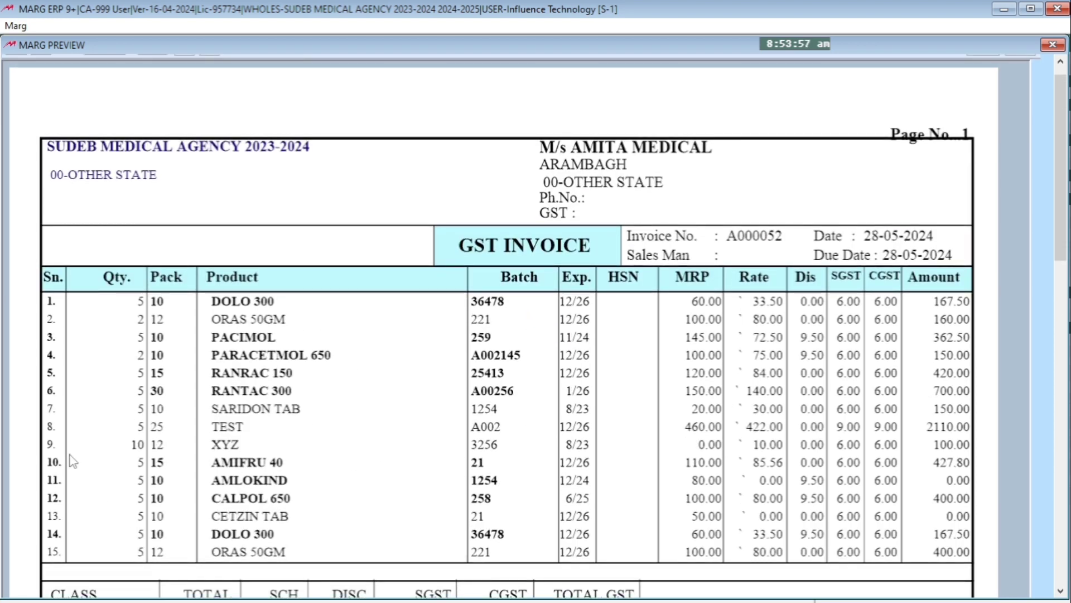
pyautogui.scroll(-1, 439, 464)
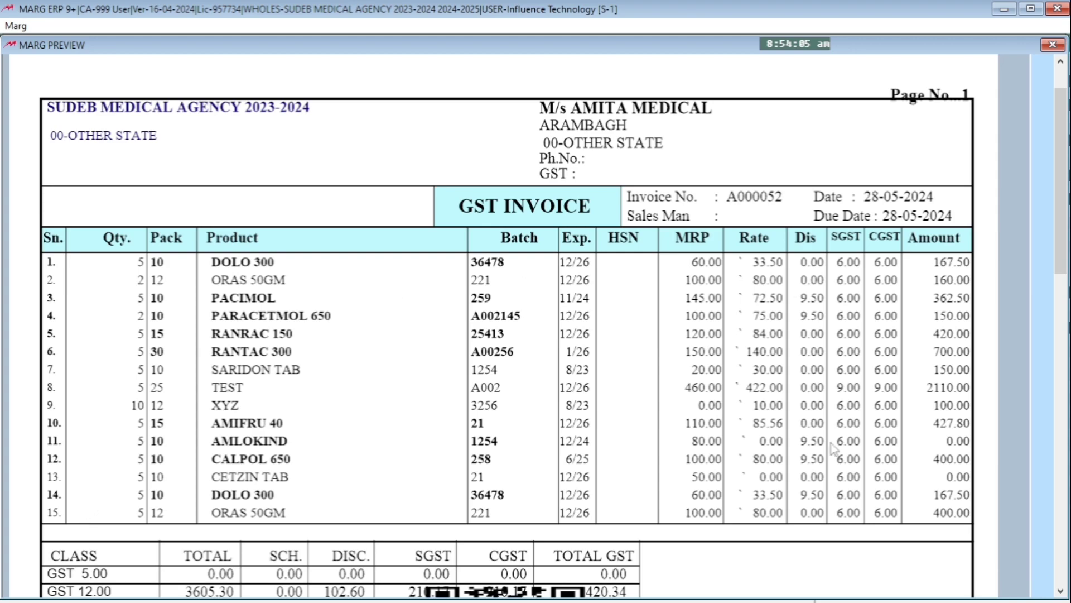
pyautogui.press('Escape')
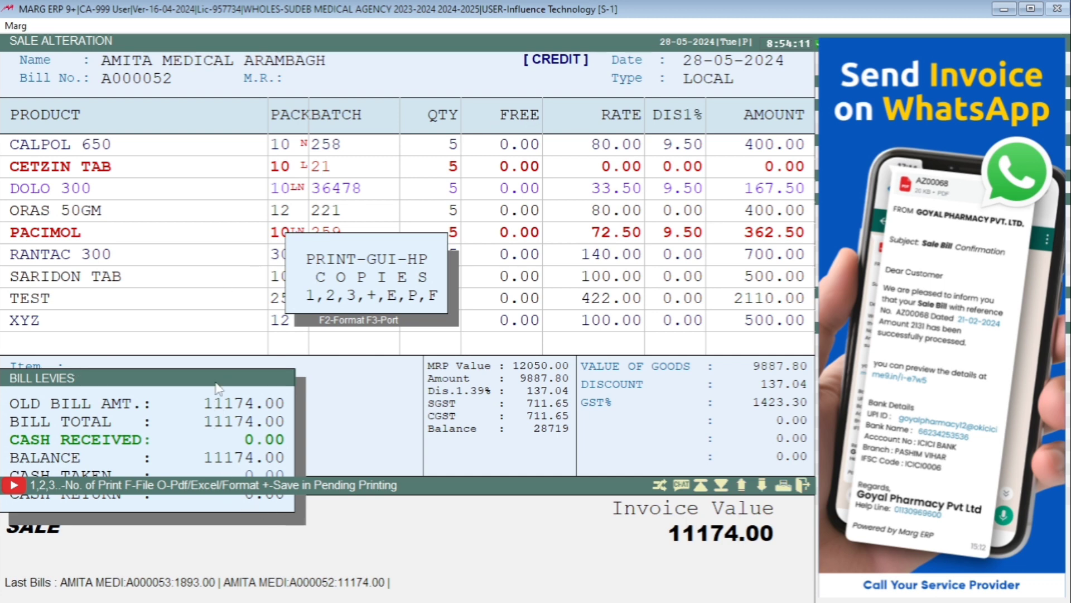
pyautogui.press('Escape')
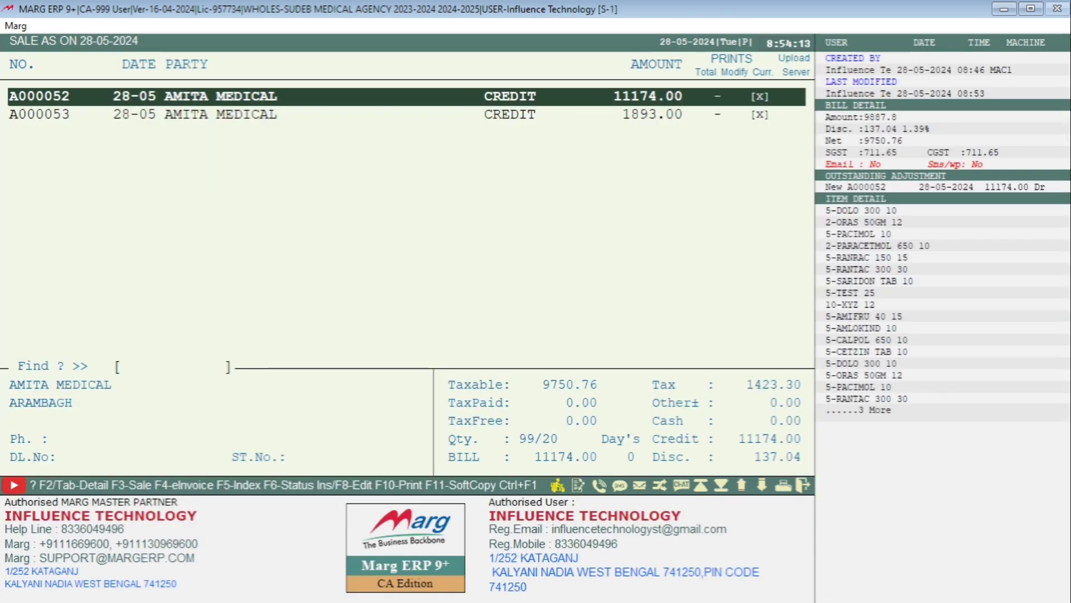
# Preview one copy of bill A000052 in the GS Full Page Local format, examine its item rows and return to the bill list.
pyautogui.press('Return')
pyautogui.press('Right')
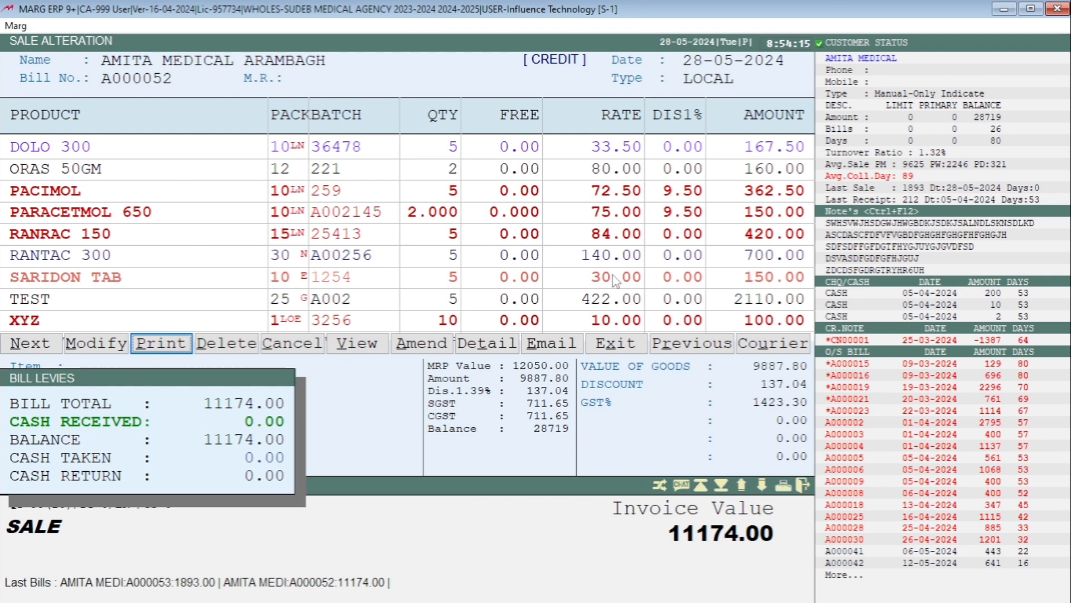
pyautogui.press('Return')
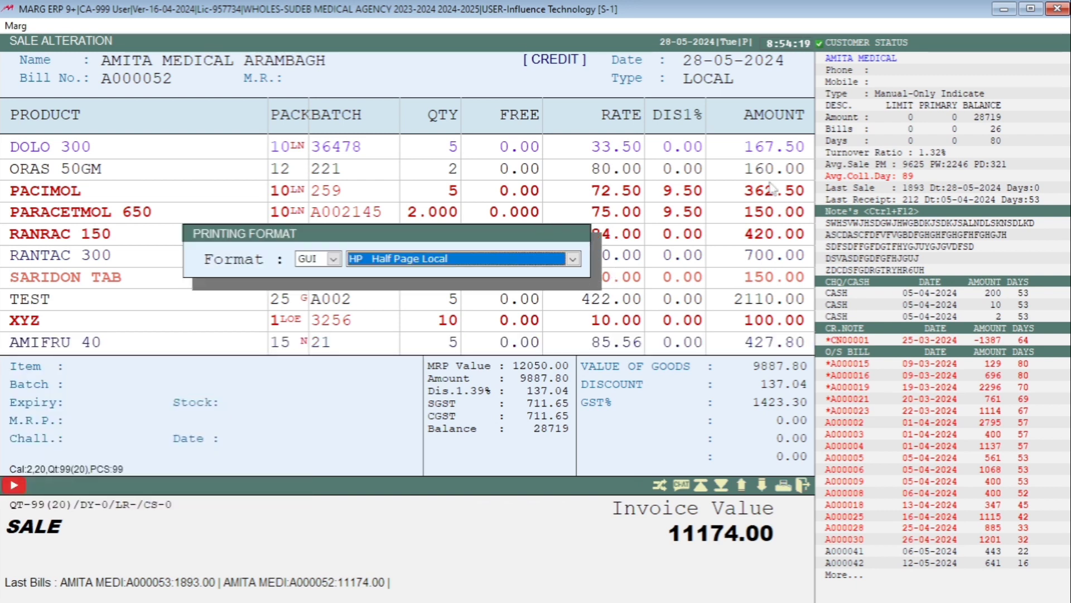
pyautogui.click(574, 258)
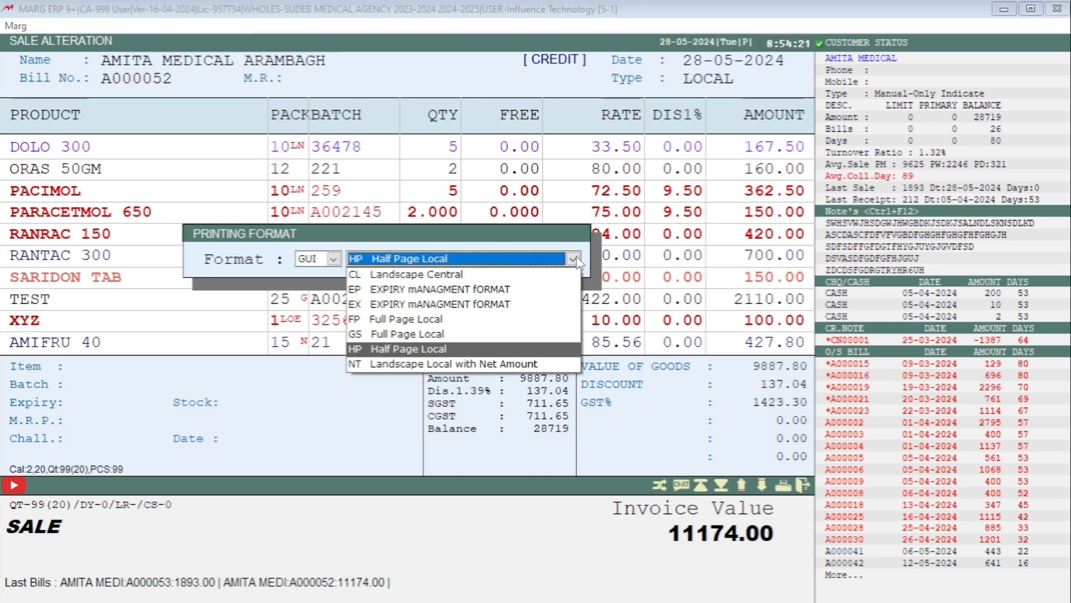
pyautogui.click(430, 337)
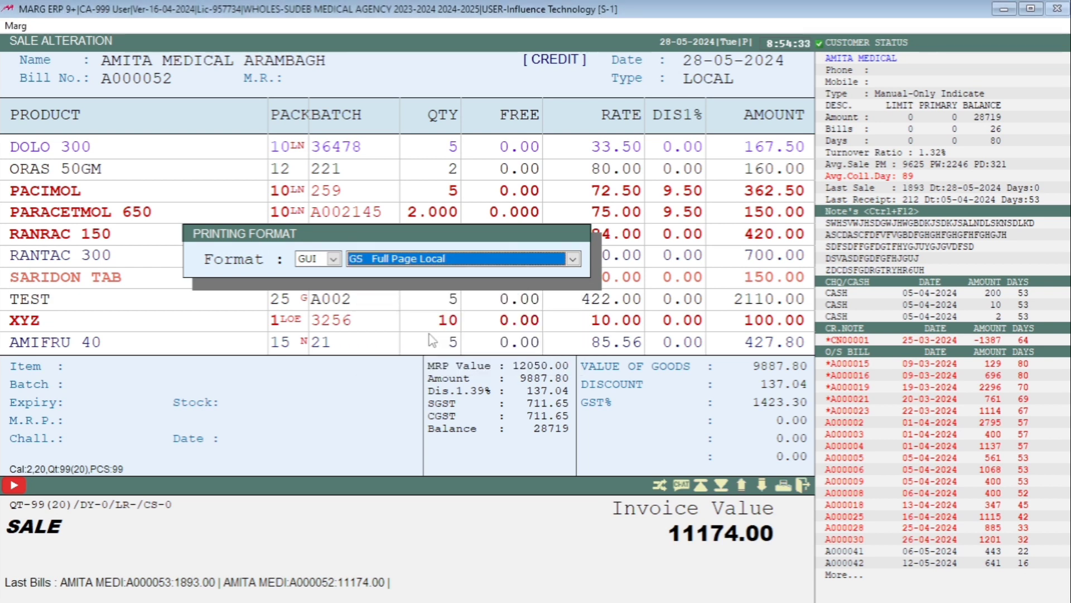
pyautogui.press('Return')
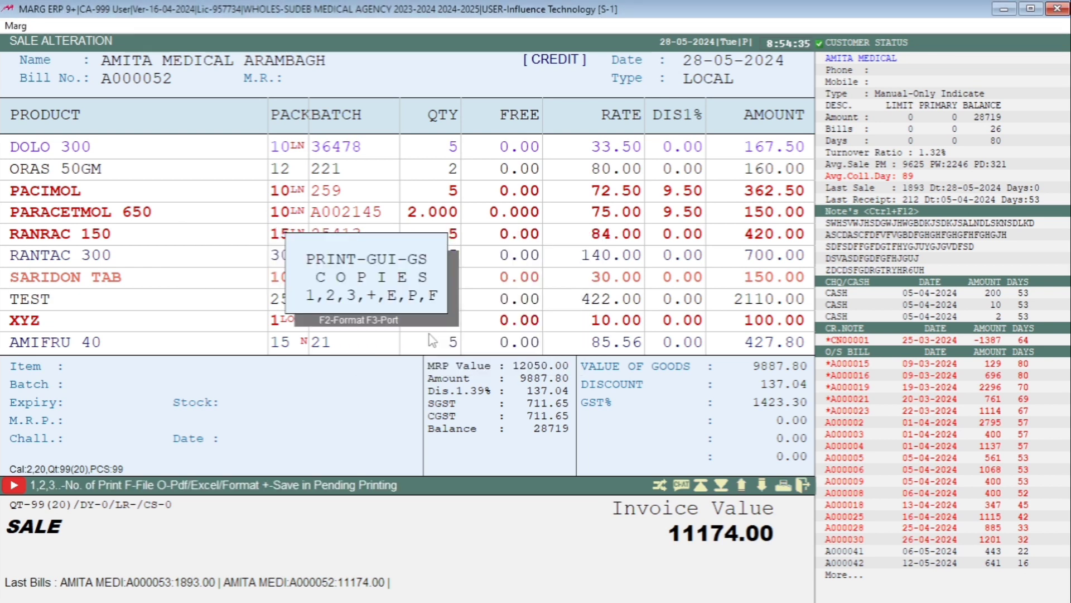
pyautogui.press('1')
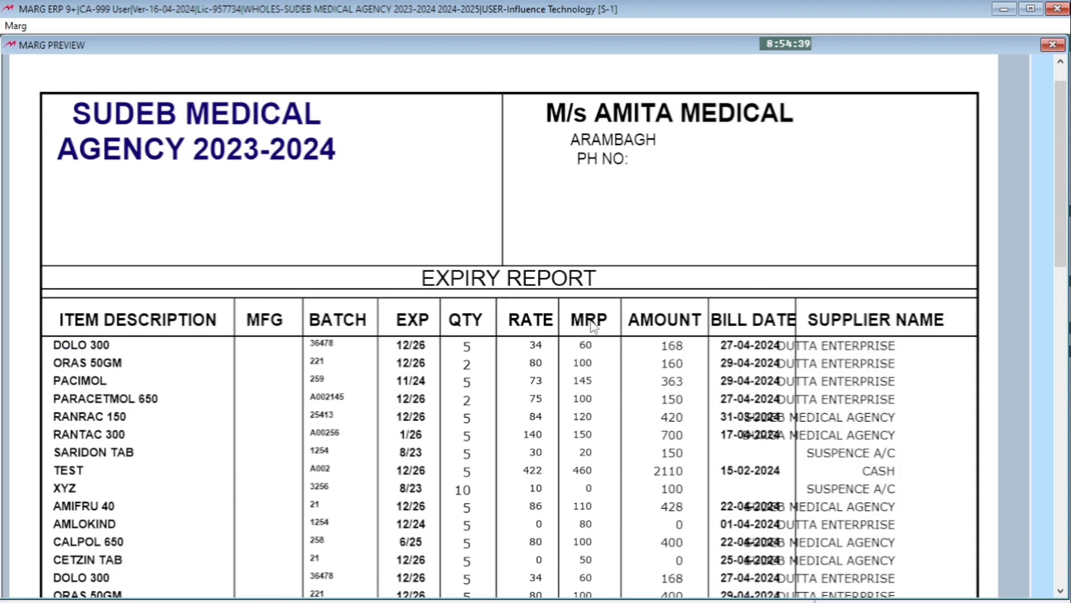
pyautogui.scroll(-3, 594, 335)
pyautogui.scroll(-1, 595, 350)
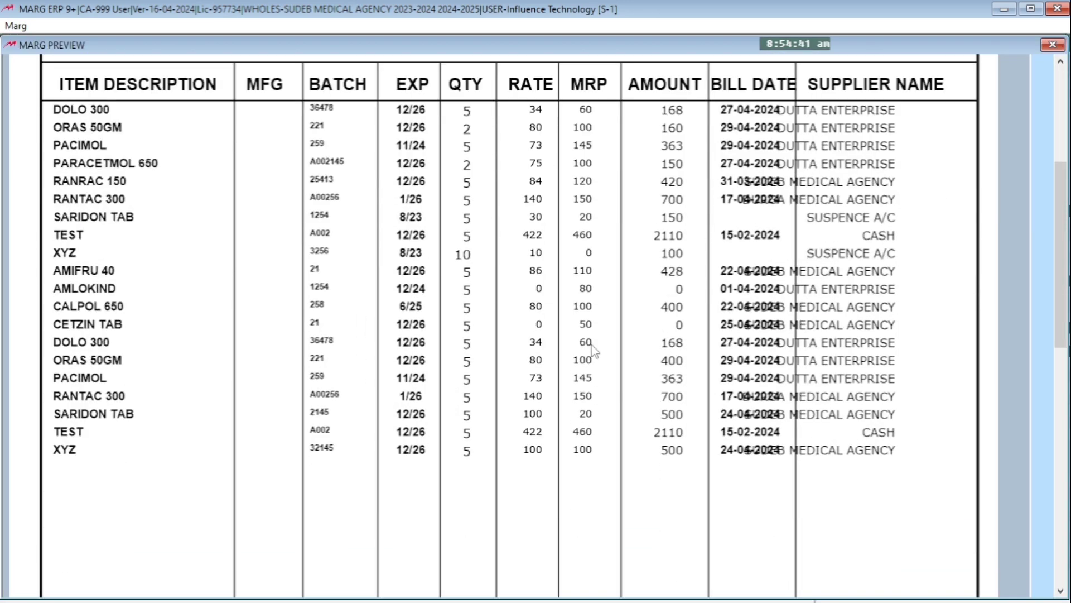
pyautogui.scroll(2, 595, 350)
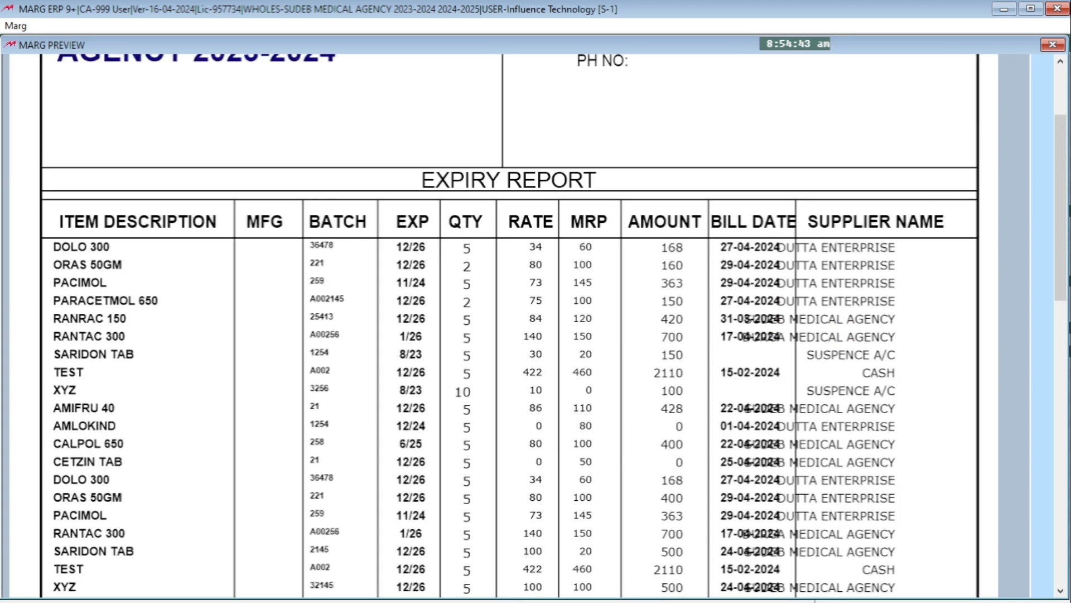
pyautogui.press('Escape')
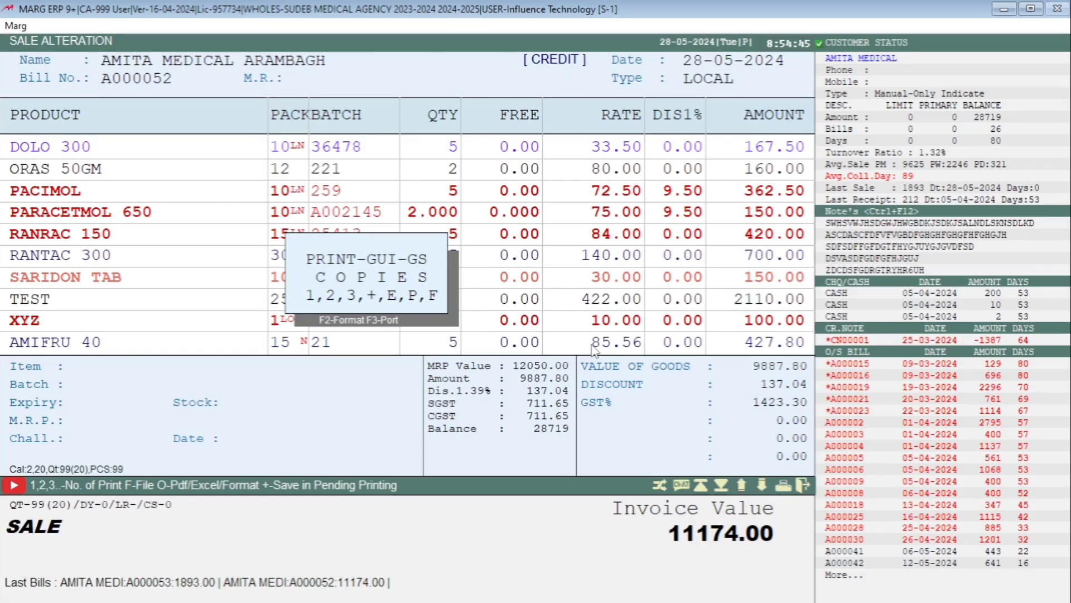
pyautogui.press('Escape')
# Preview one copy of bill A000052 in the NT Landscape Local with Net Amount format and close the preview.
pyautogui.press('Return')
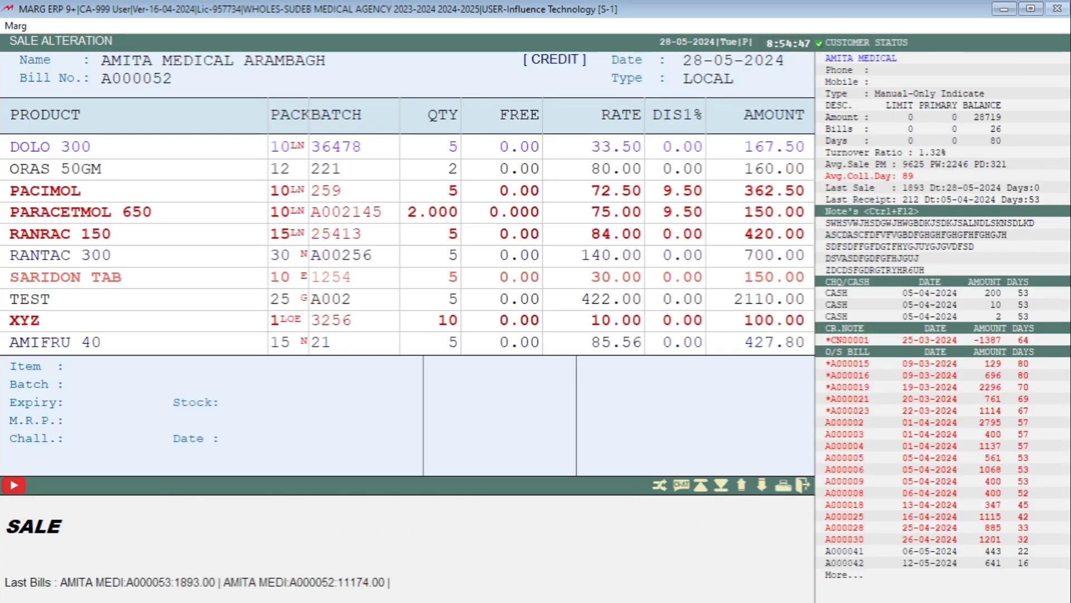
pyautogui.press('Return')
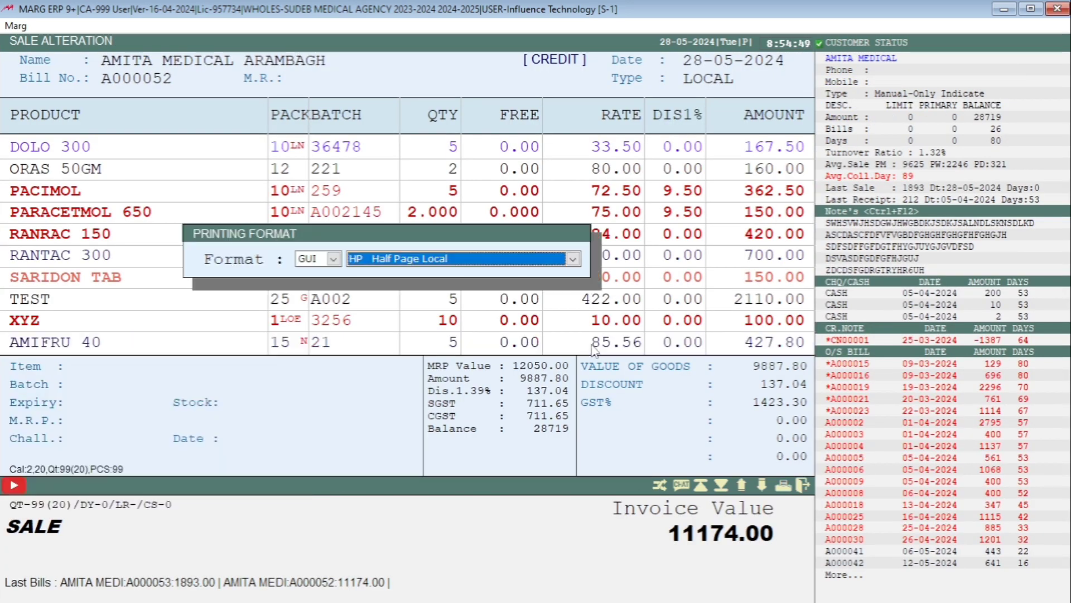
pyautogui.press('space')
pyautogui.press('Down')
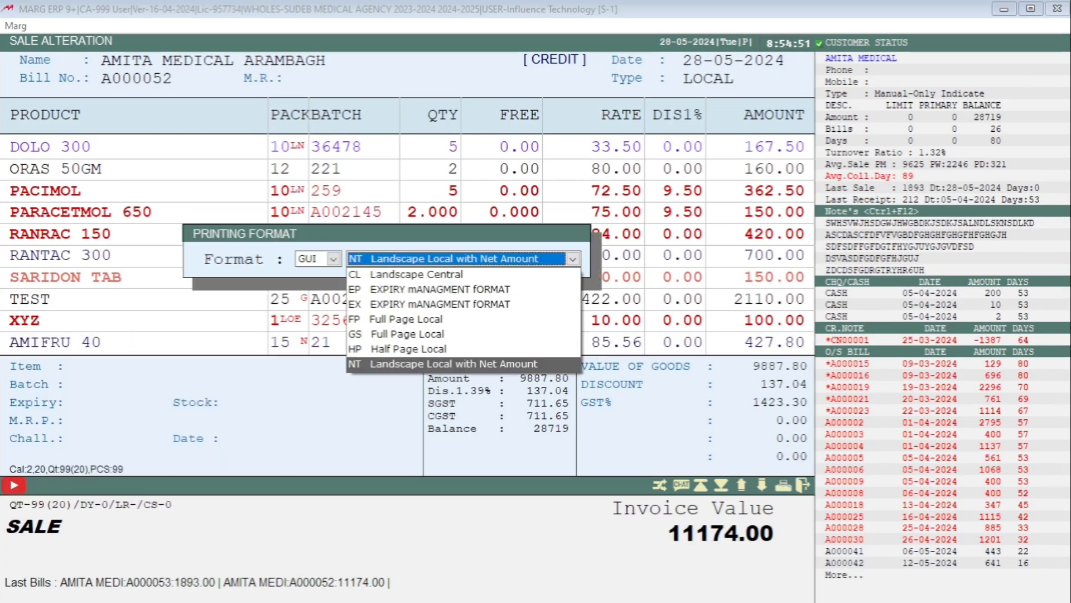
pyautogui.press('Return')
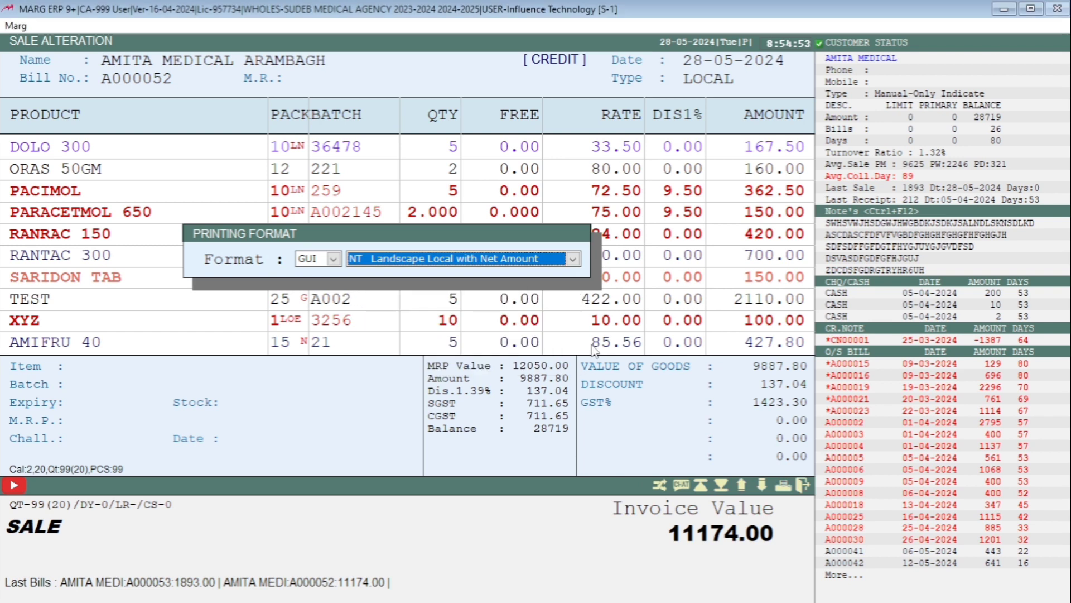
pyautogui.press('Return')
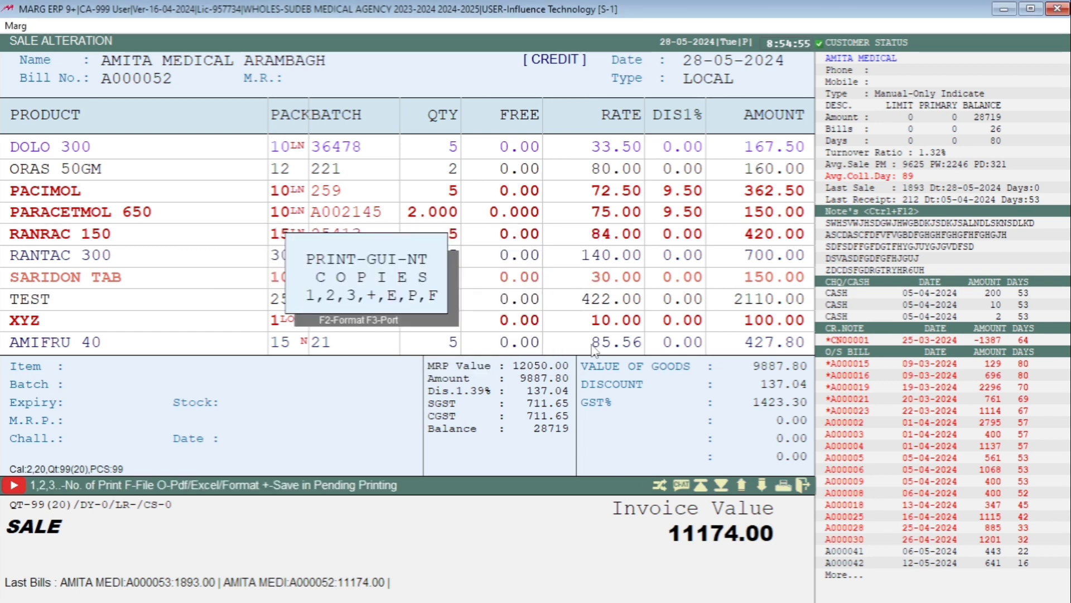
pyautogui.press('1')
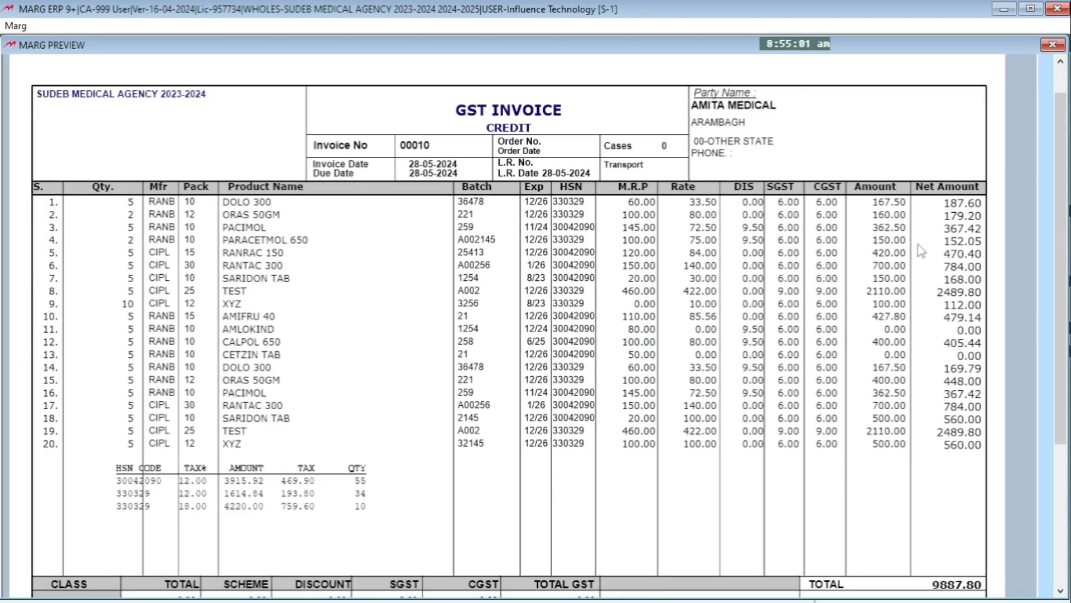
pyautogui.moveTo(1056, 133)
pyautogui.mouseDown()
pyautogui.moveTo(1052, 206)
pyautogui.moveTo(1049, 126)
pyautogui.mouseUp()
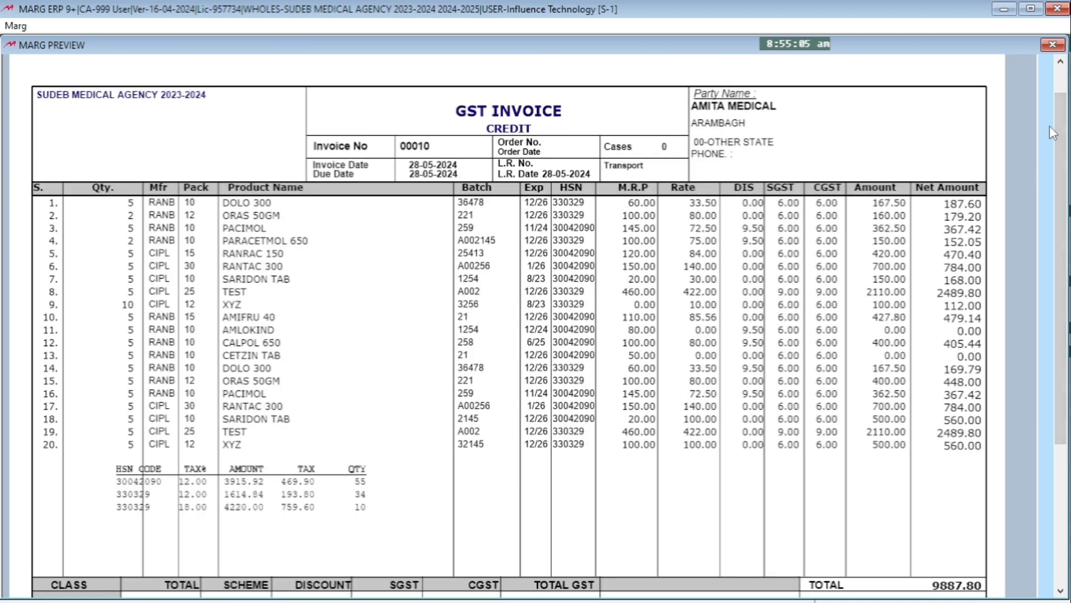
pyautogui.press('Escape')
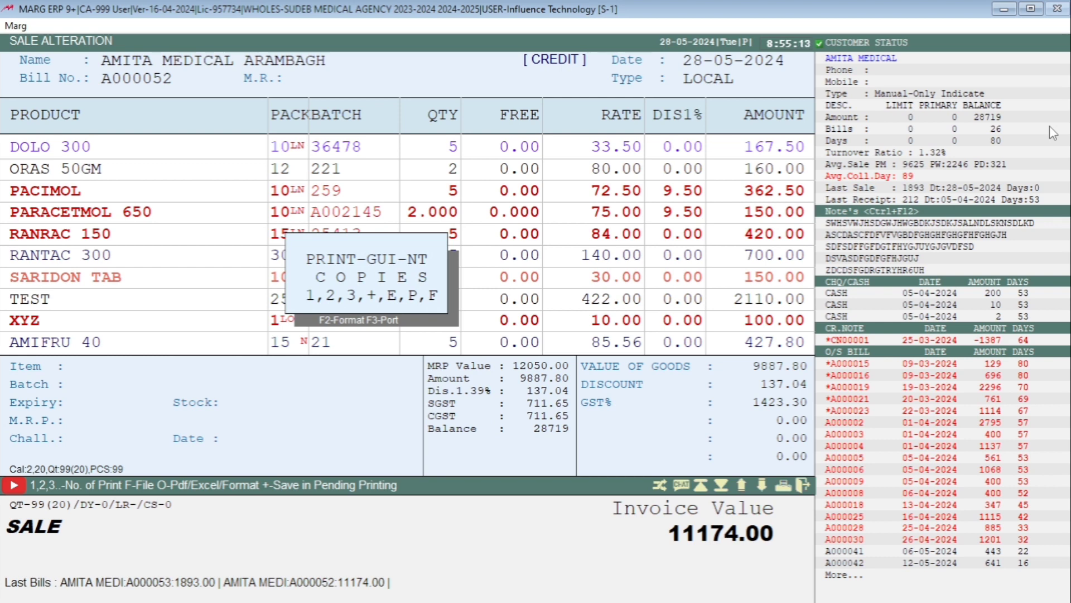
# Leave the copies prompt and the list of sale bills to return to the main screen.
pyautogui.press('Escape')
pyautogui.press('Escape')
pyautogui.press('Escape')
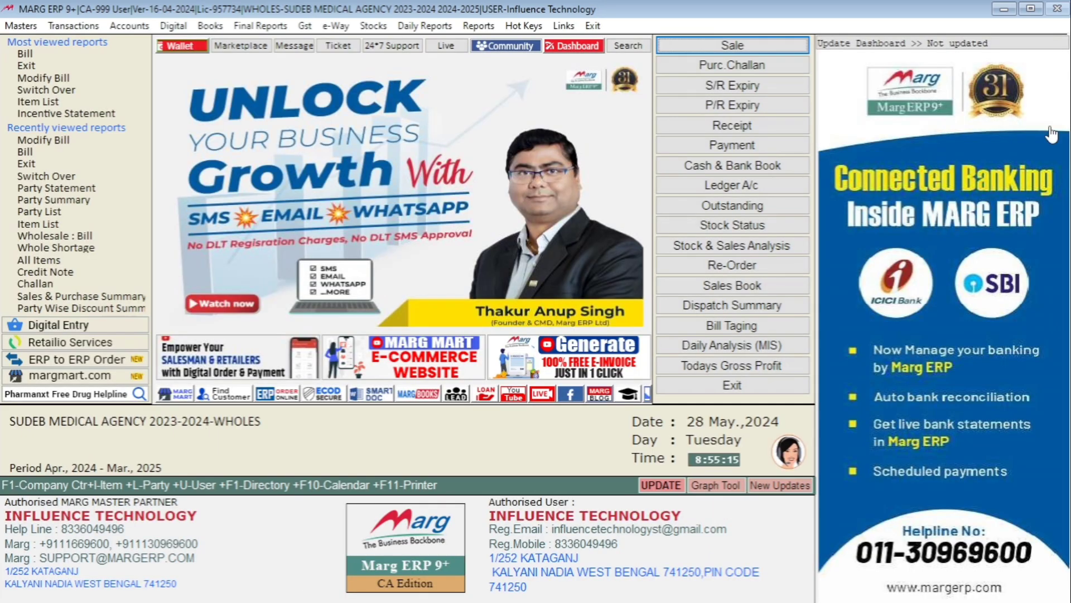
# Start a new credit sale bill for DAS MEDICAL HALL and open the item list.
pyautogui.press('Return')
pyautogui.press('Return')
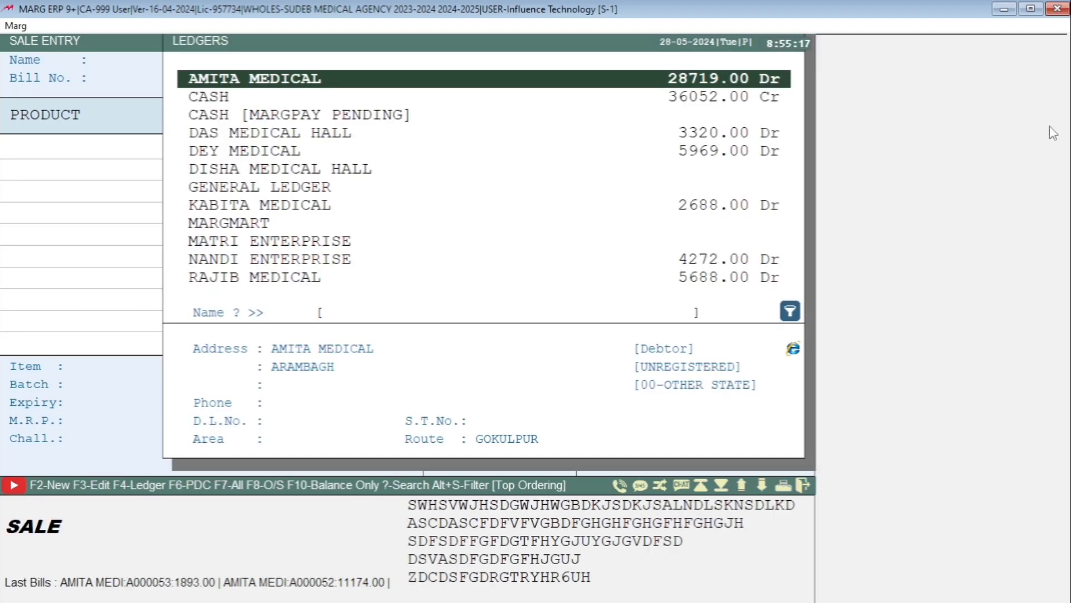
pyautogui.press('Return')
pyautogui.press('Escape')
pyautogui.press('Down')
pyautogui.press('Down')
pyautogui.press('Down')
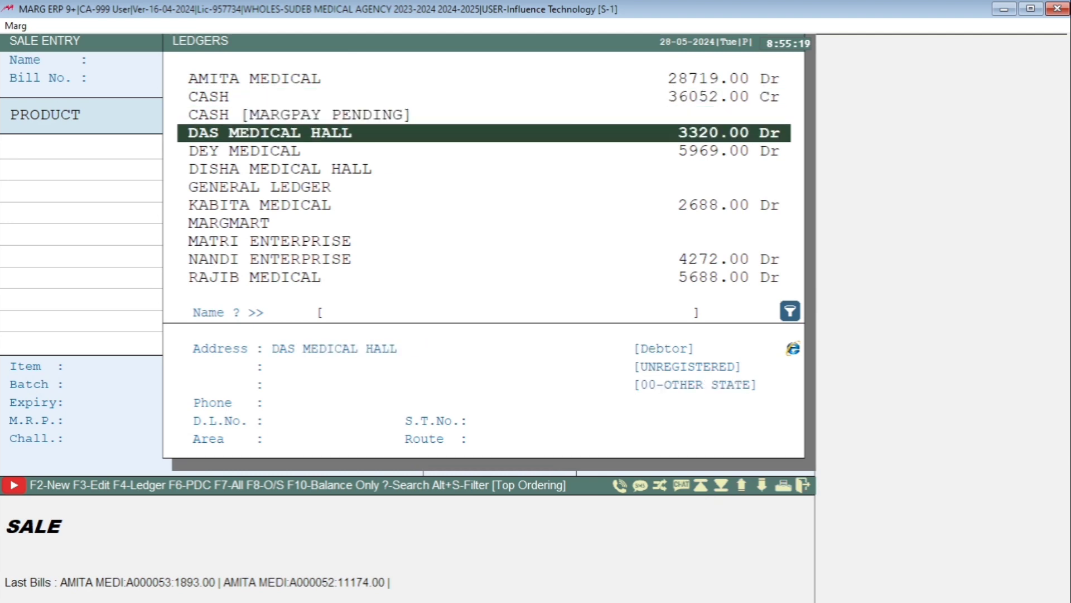
pyautogui.press('Return')
pyautogui.press('Return')
pyautogui.press('Return')
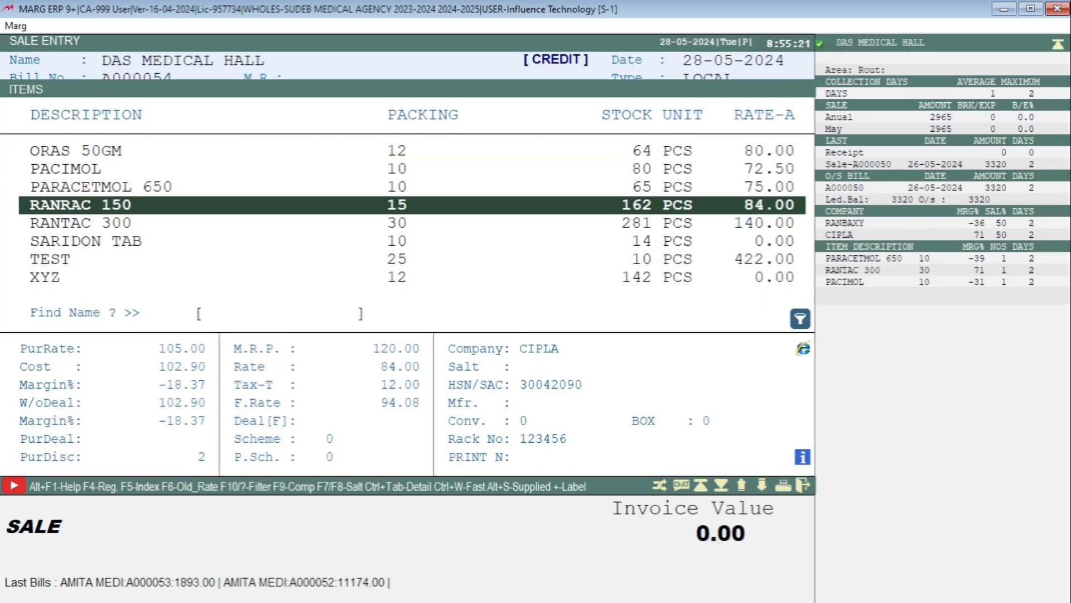
# Add RANRAC 150, batch 25413, with quantity 5 and rate 100 to the bill, without storing the rate change.
pyautogui.press('Return')
pyautogui.press('Return')
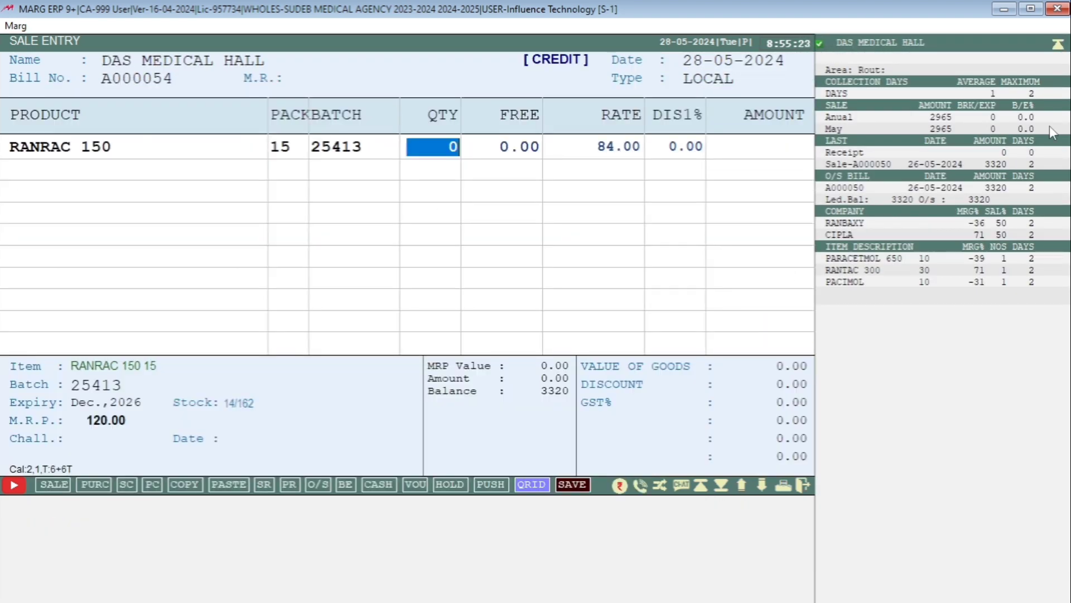
pyautogui.write('5')
pyautogui.press('Return')
pyautogui.write('100')
pyautogui.press('Return')
pyautogui.press('Return')
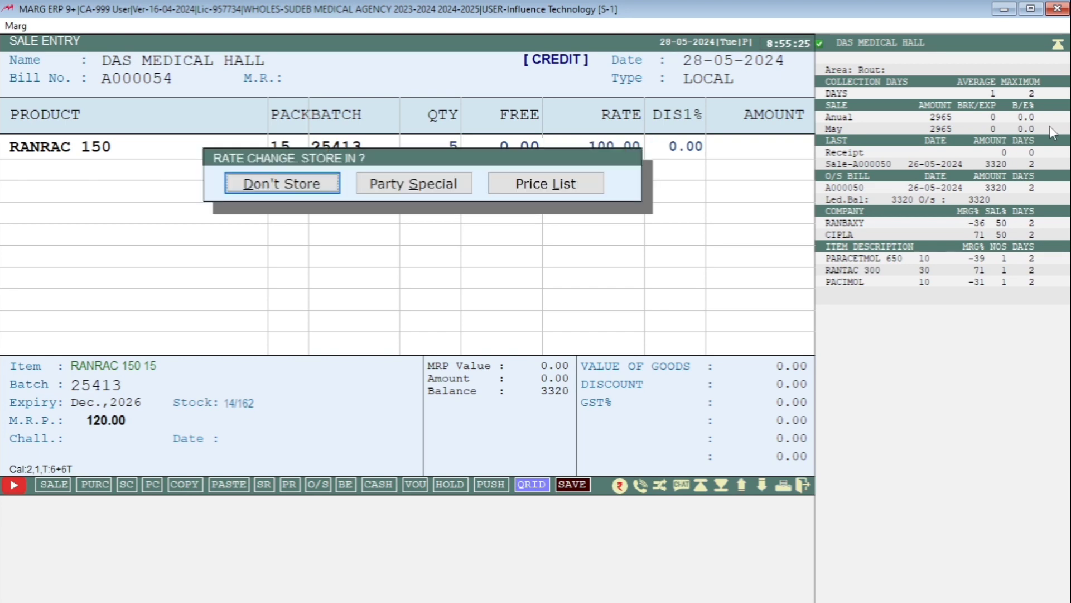
pyautogui.press('Return')
pyautogui.press('y')
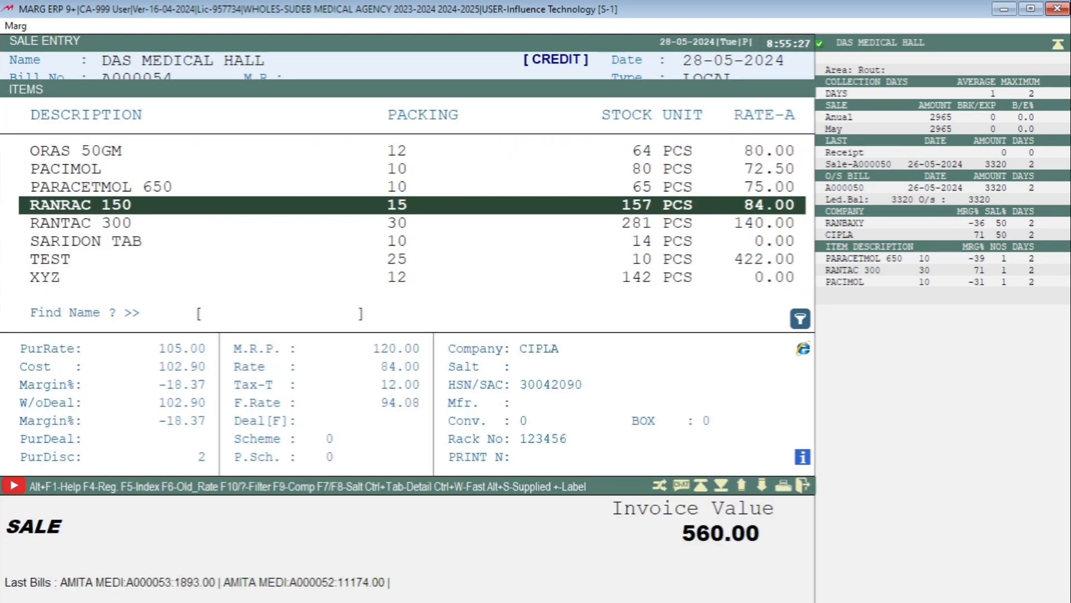
# Add RANTAC 300, batch A00256, to the bill with quantity 10 and rate 200.
pyautogui.press('Down')
pyautogui.press('Return')
pyautogui.press('Return')
pyautogui.write('1')
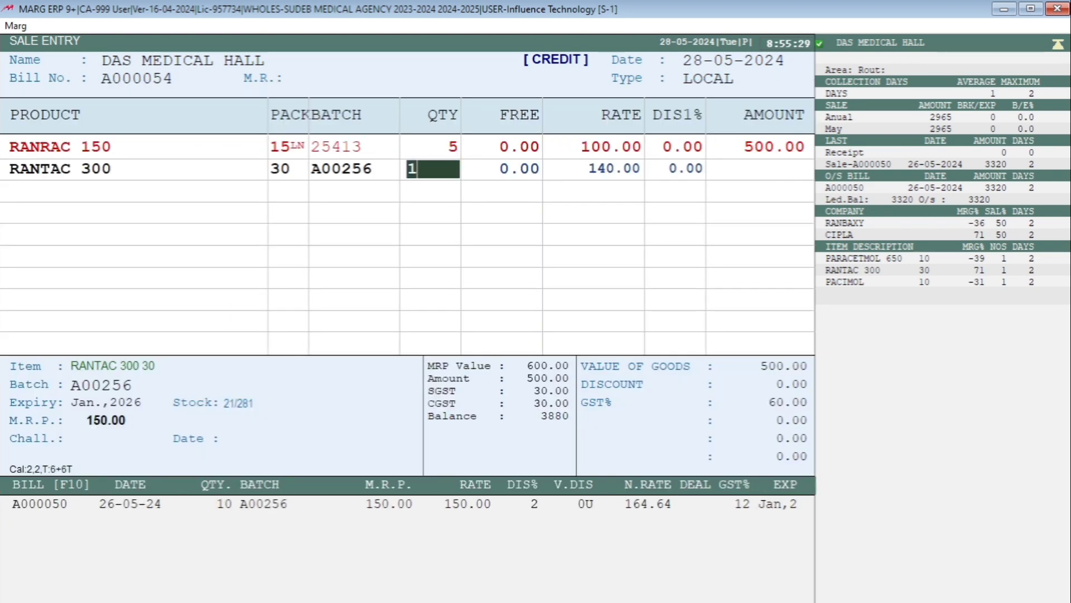
pyautogui.write('0')
pyautogui.press('Return')
pyautogui.press('Return')
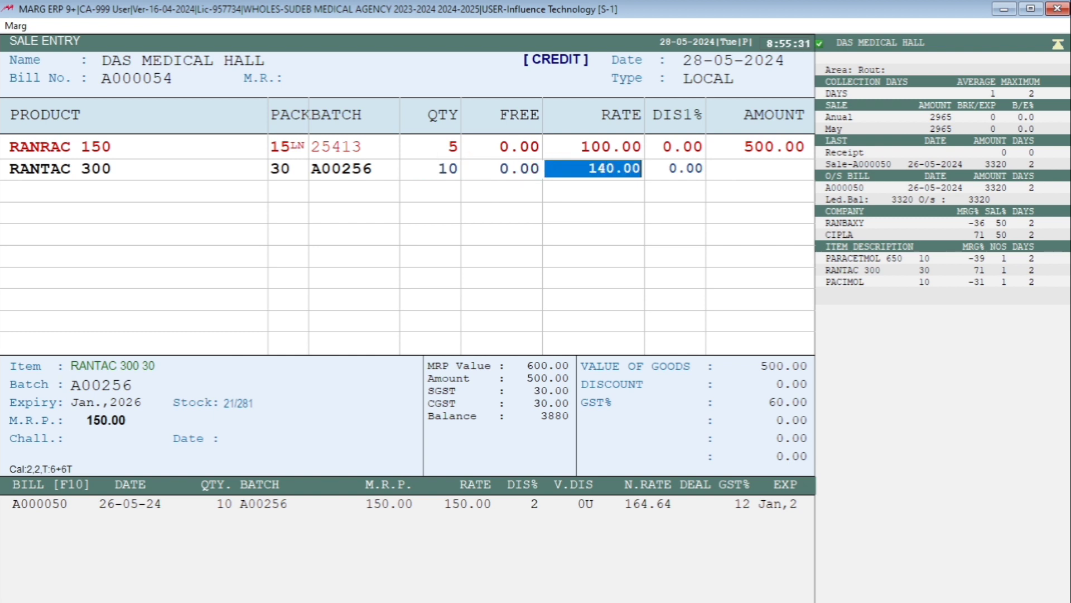
pyautogui.write('200 .')
pyautogui.press('Return')
pyautogui.press('Return')
pyautogui.press('Return')
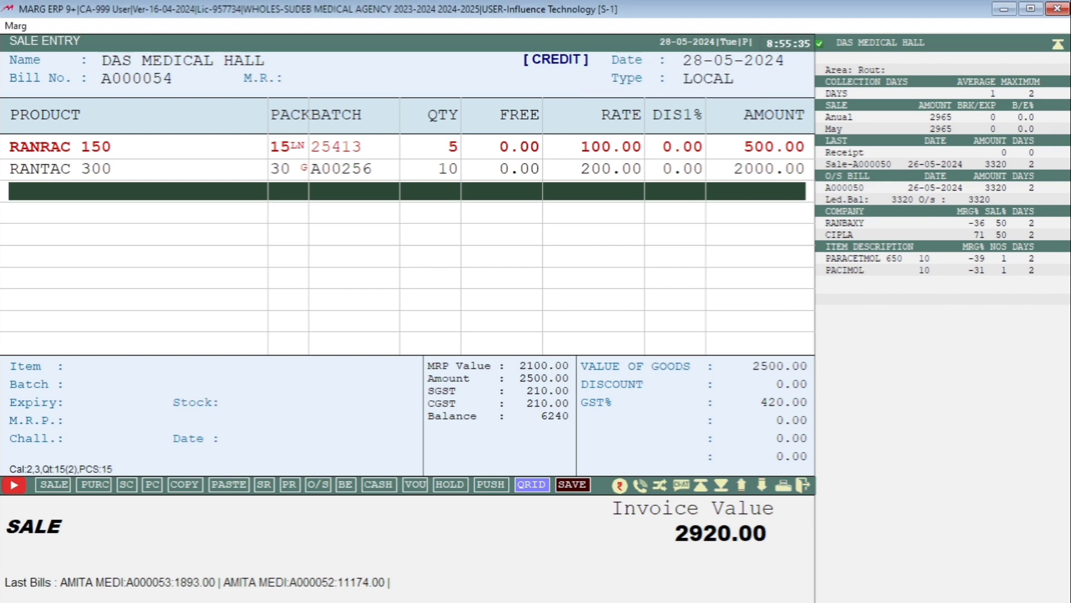
# Finalize the DAS MEDICAL HALL bill without entering cash taken, and dismiss the print copies prompt.
pyautogui.press('Tab')
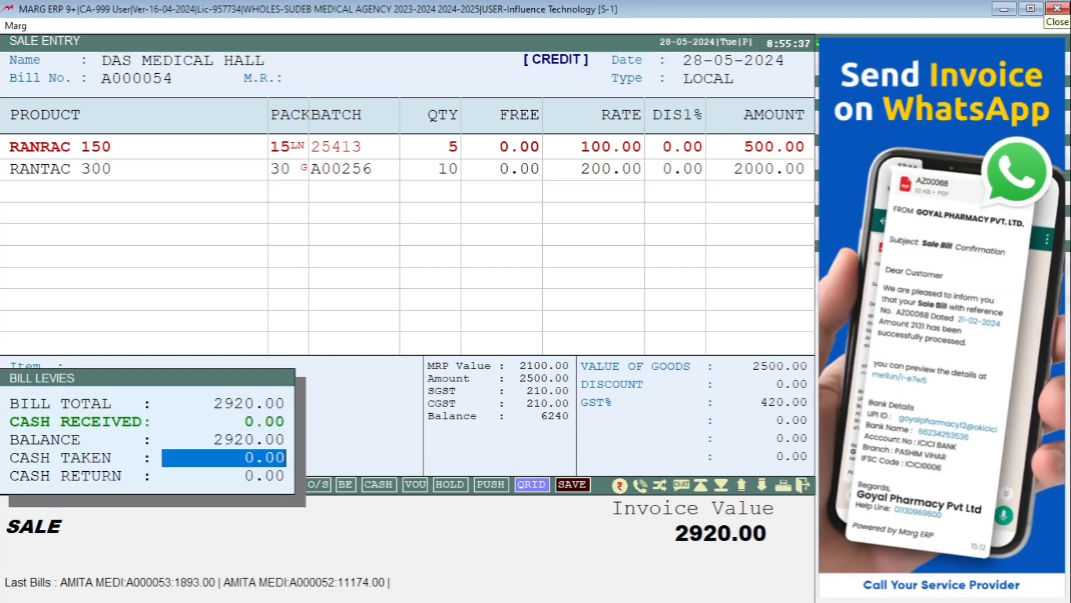
pyautogui.press('Return')
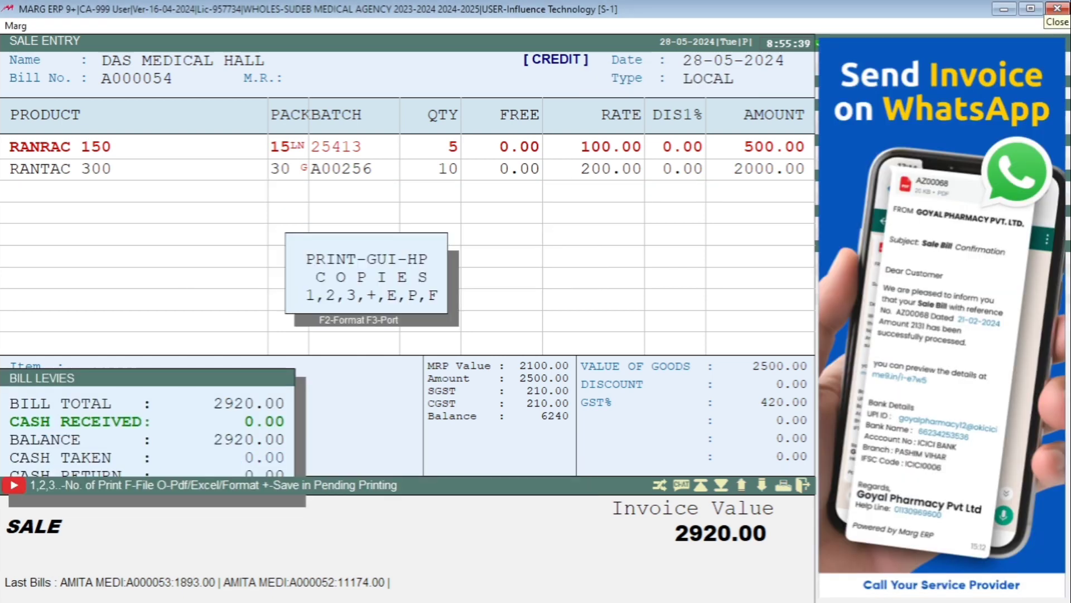
pyautogui.press('Escape')
# Start another credit sale bill for DAS MEDICAL HALL.
pyautogui.press('Down')
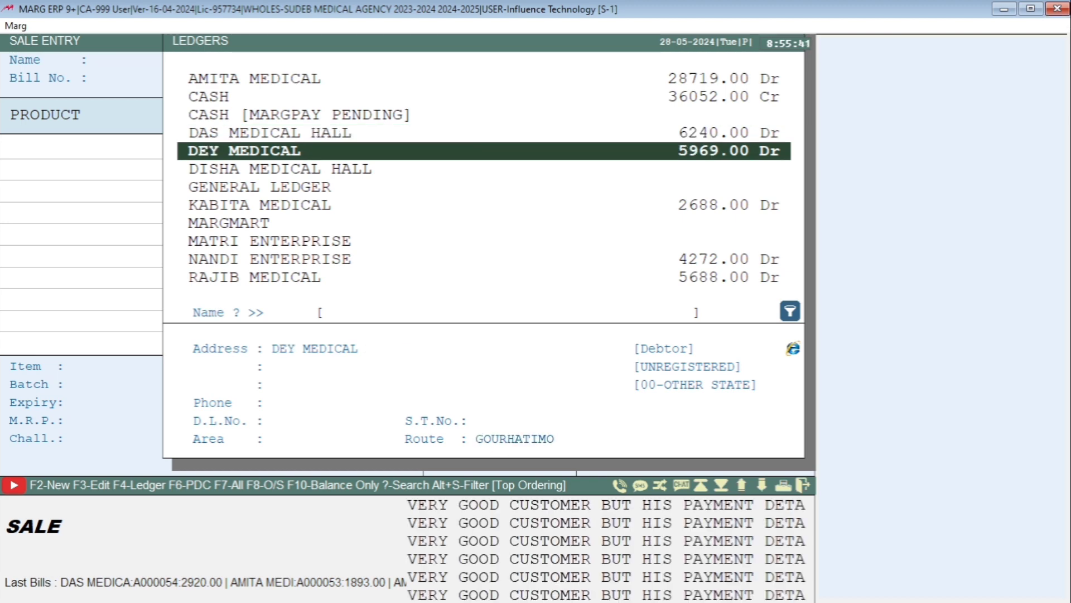
pyautogui.press('Up')
pyautogui.press('Return')
pyautogui.press('Return')
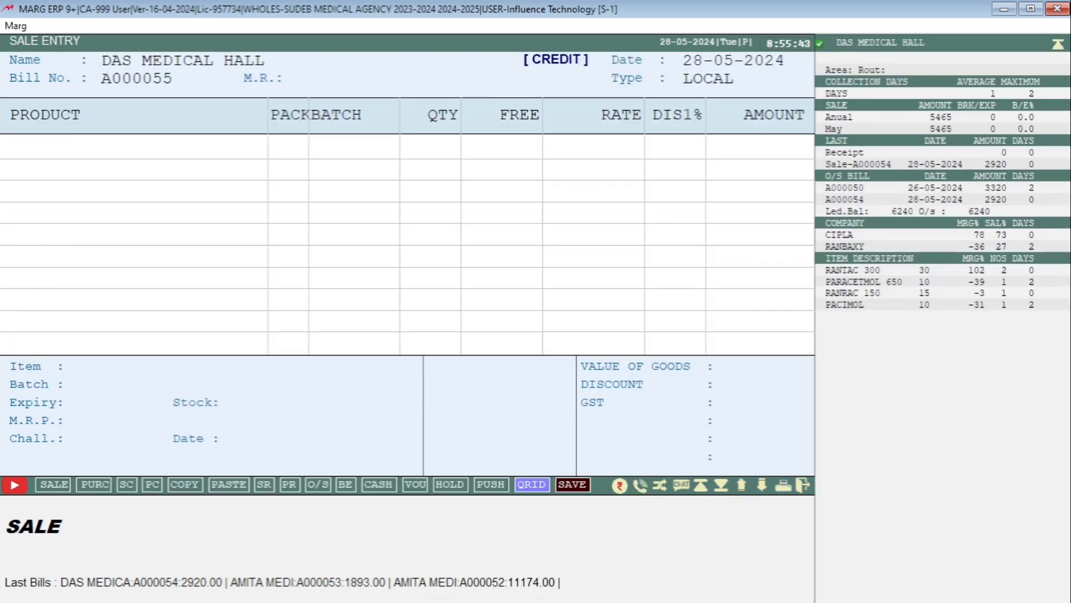
# Add RANRAC 150, batch 3987, to the new bill with quantity 5 and rate 100.
pyautogui.press('Return')
pyautogui.press('Up')
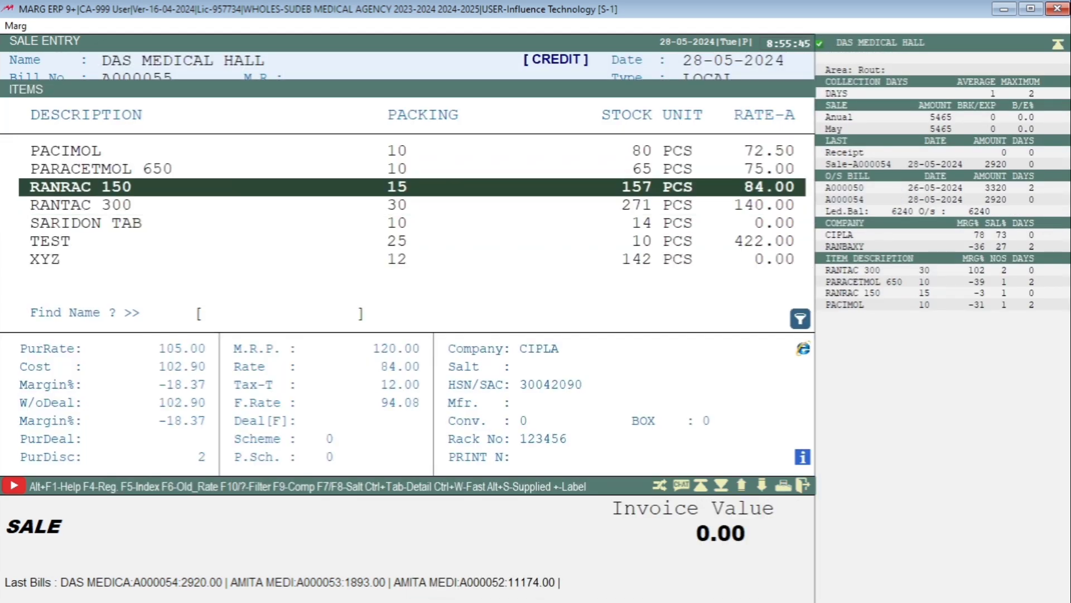
pyautogui.press('Return')
pyautogui.press('Down')
pyautogui.press('Return')
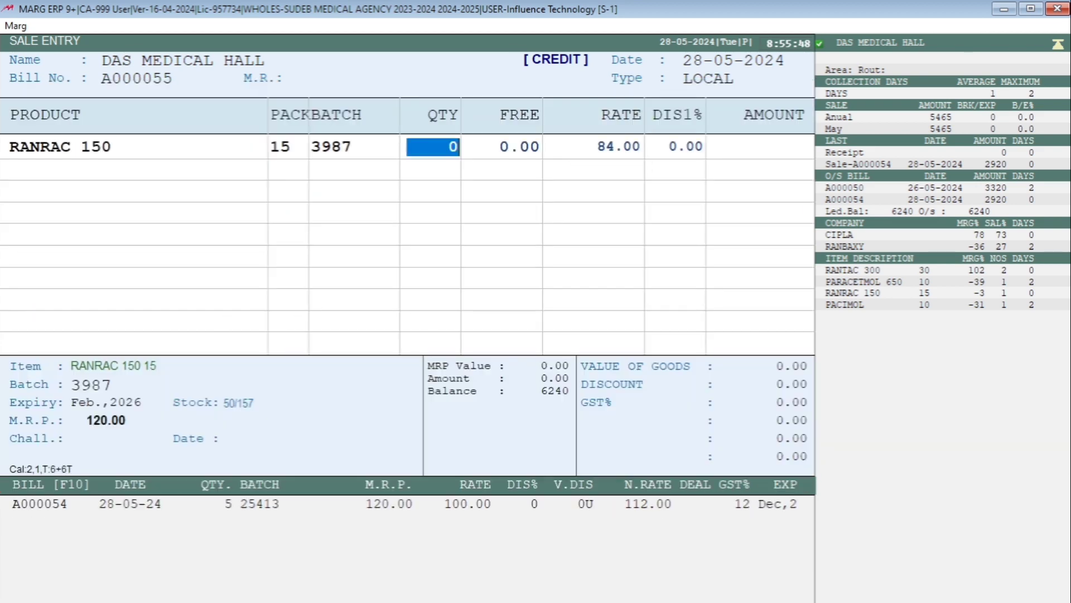
pyautogui.write('5')
pyautogui.press('Return')
pyautogui.write('100')
pyautogui.press('Return')
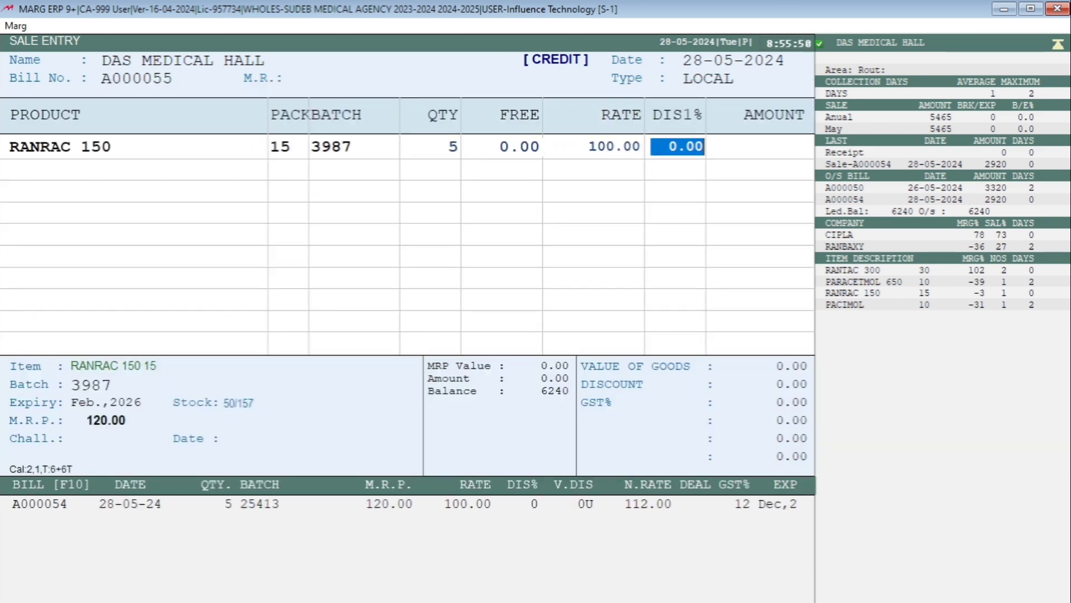
pyautogui.press('Return')
pyautogui.press('Return')
pyautogui.press('y')
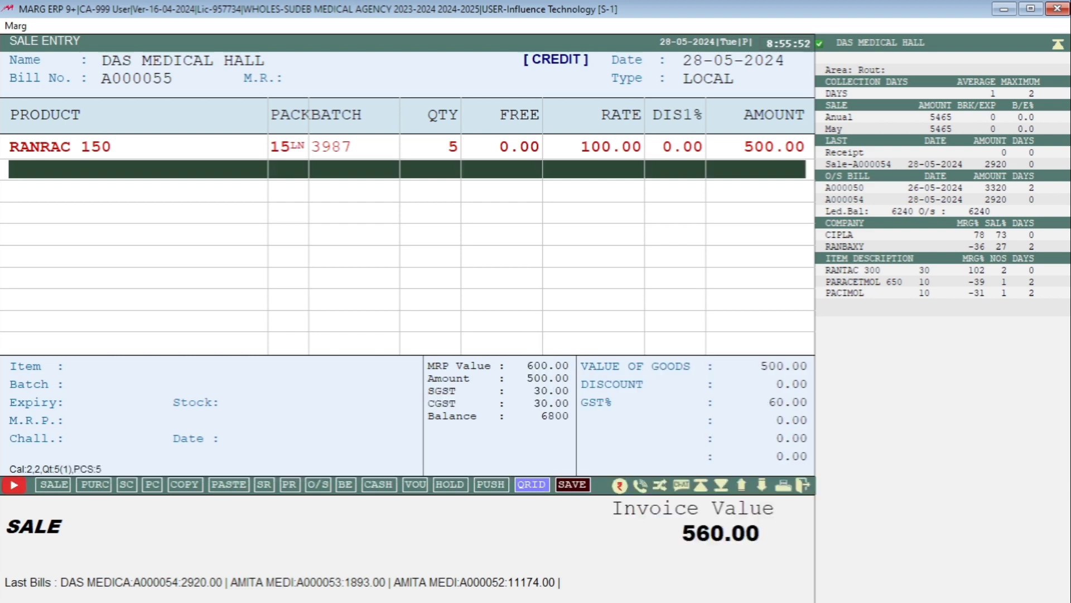
# Add RANTAC 300, batch A00256, with quantity 10, keeping the default rate and discount.
pyautogui.press('Down')
pyautogui.press('Return')
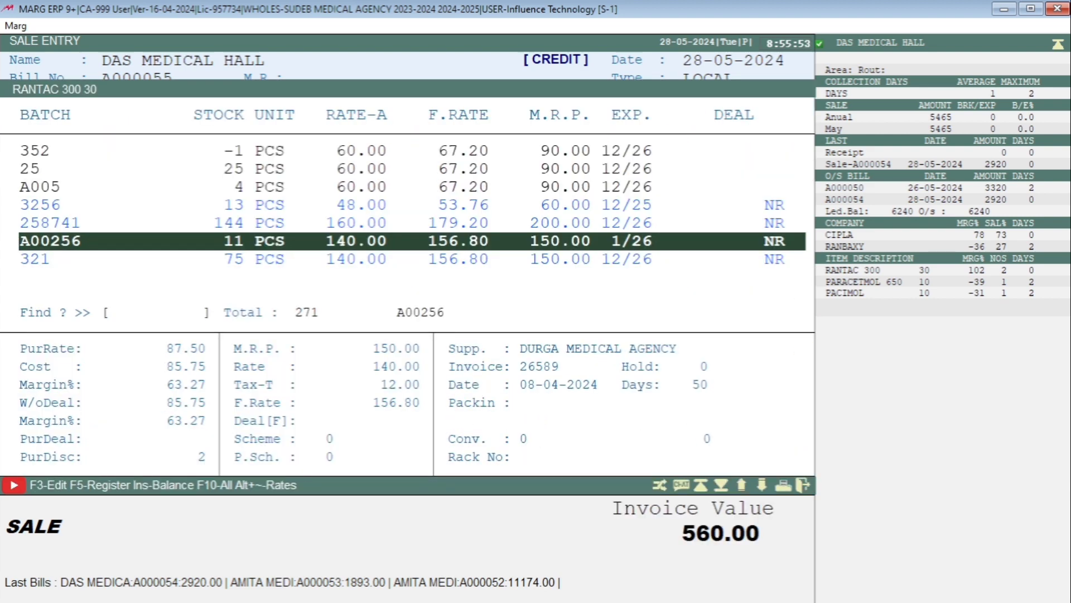
pyautogui.press('Return')
pyautogui.write('10')
pyautogui.press('Return')
pyautogui.press('Return')
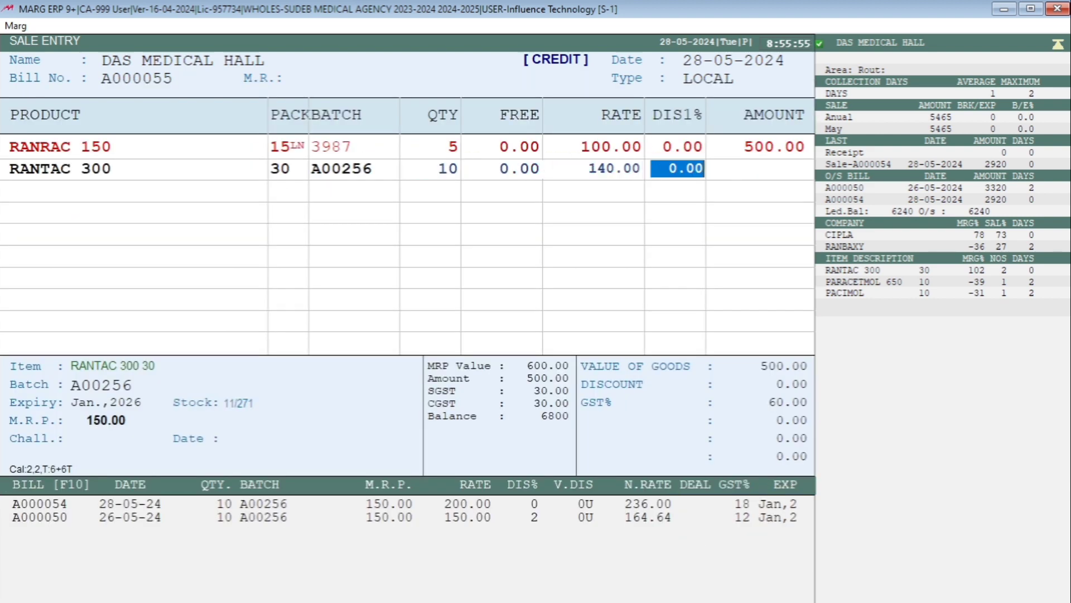
pyautogui.press('Return')
# Finalize the bill with GS Full Page Local as its printing format, skip printing, and return to the main screen.
pyautogui.press('Escape')
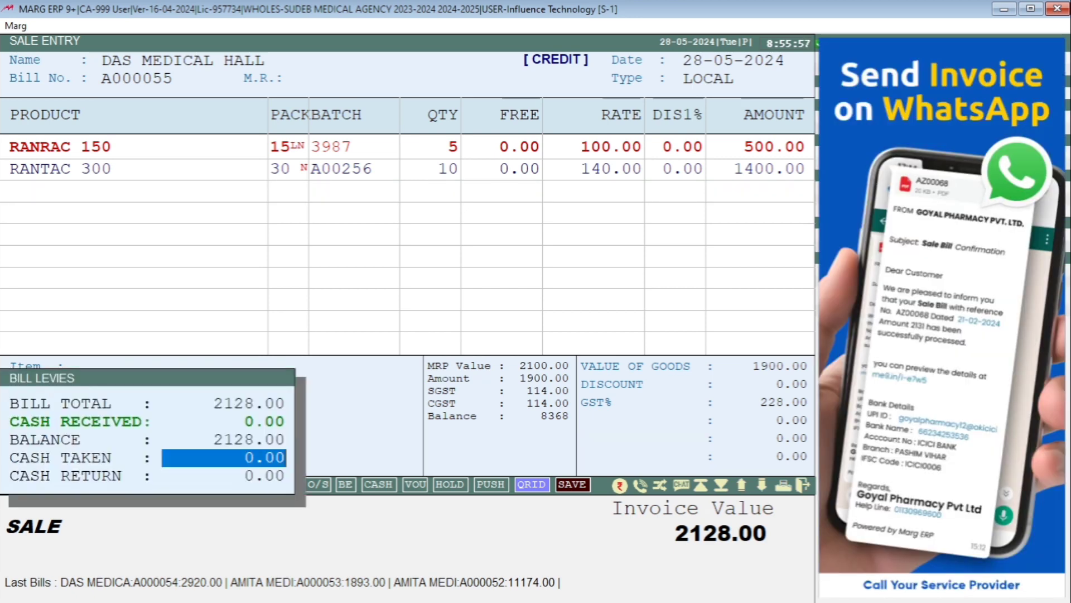
pyautogui.press('Return')
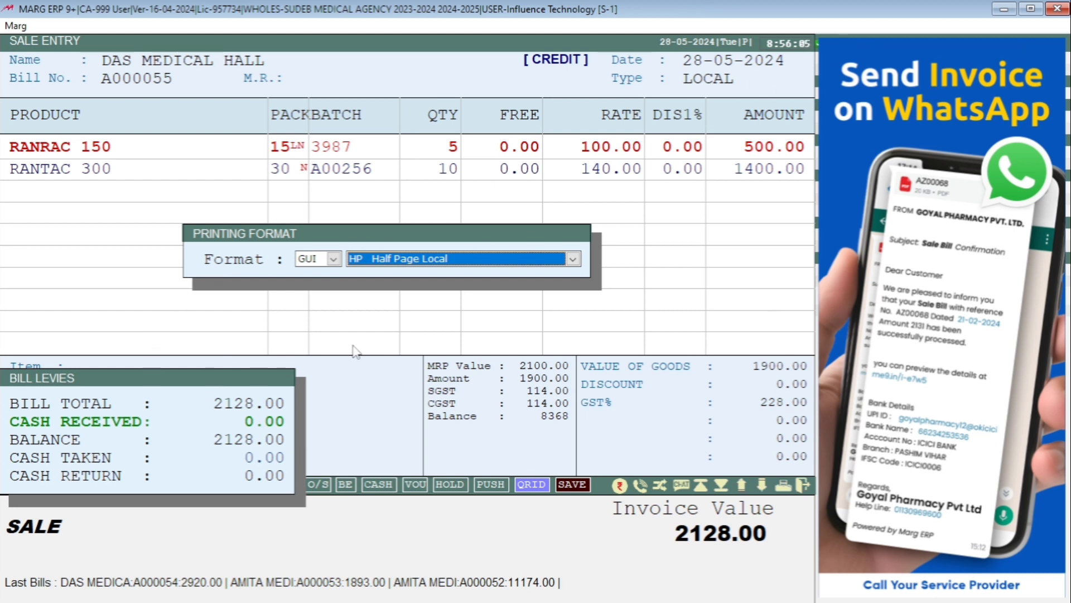
pyautogui.click(573, 259)
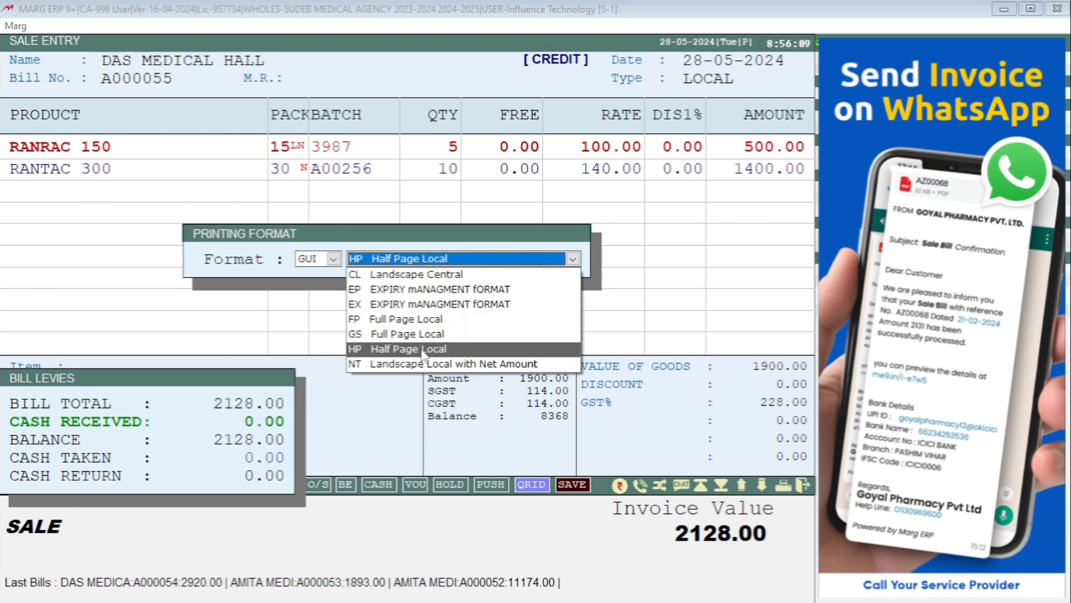
pyautogui.click(384, 334)
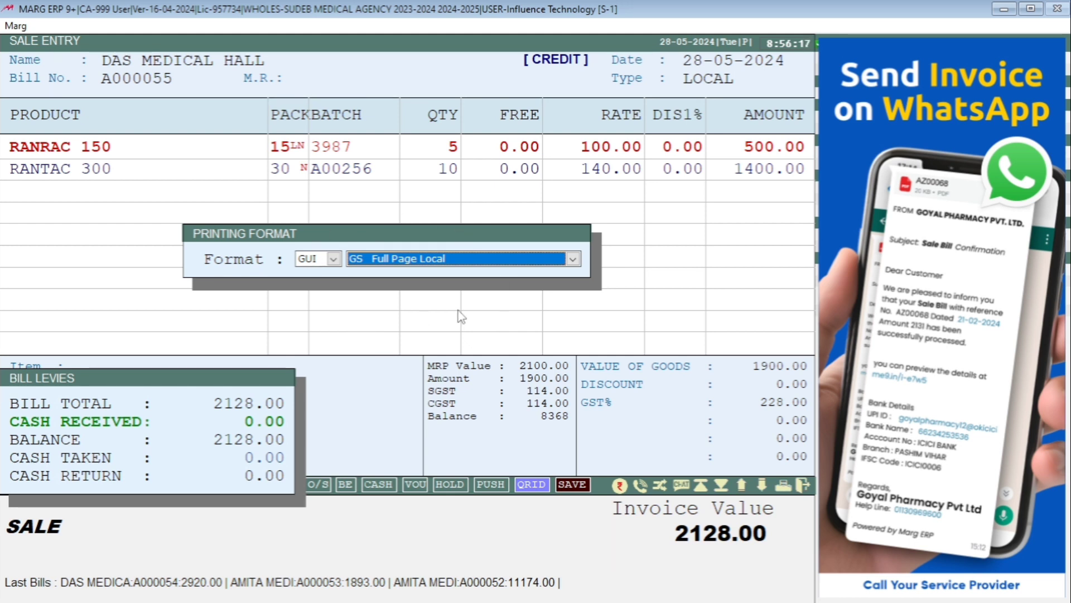
pyautogui.press('Return')
pyautogui.press('Escape')
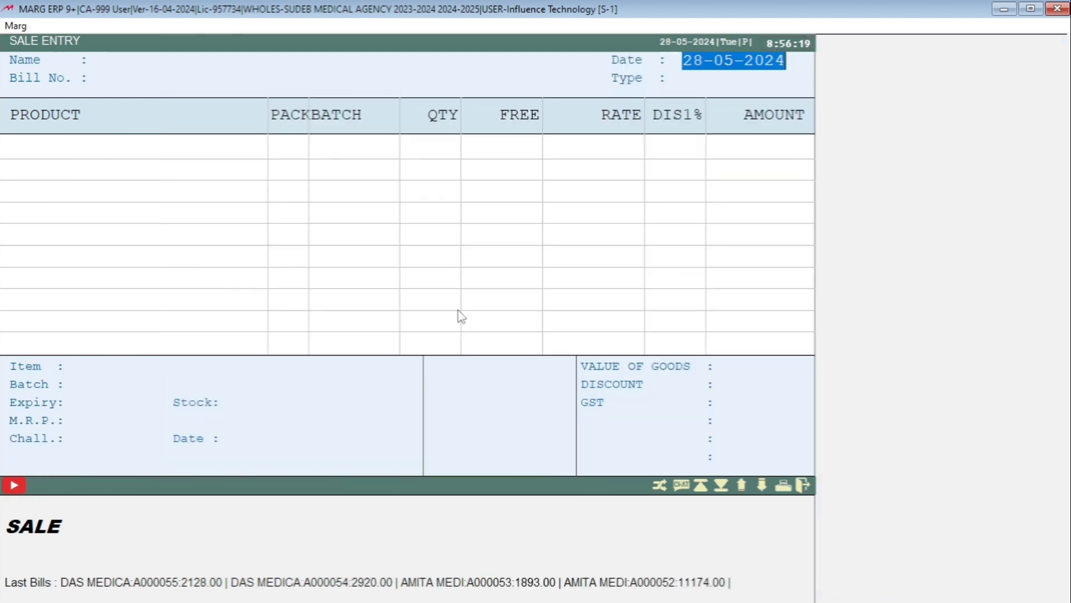
pyautogui.press('Escape')
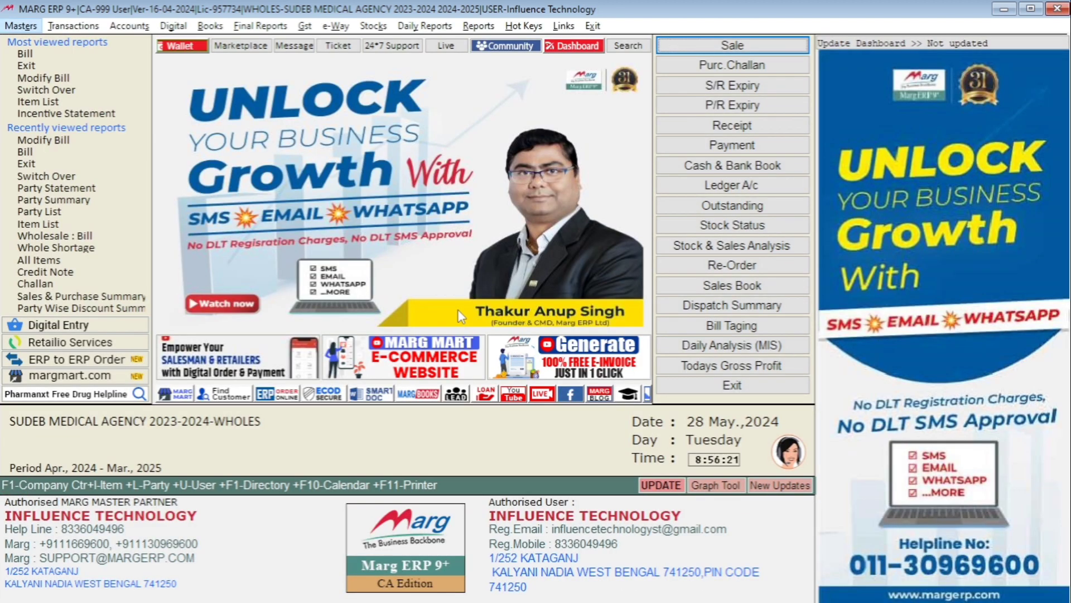
# Open the default invoice formats settings.
pyautogui.press('Down')
pyautogui.press('Up')
pyautogui.press('Right')
pyautogui.press('Down')
pyautogui.press('Return')
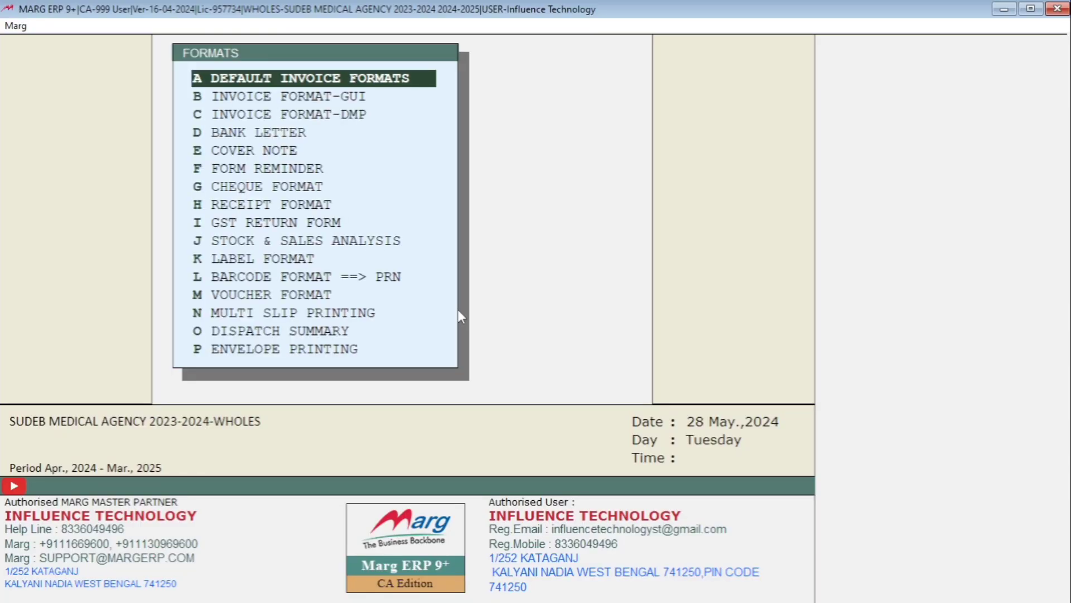
pyautogui.press('Return')
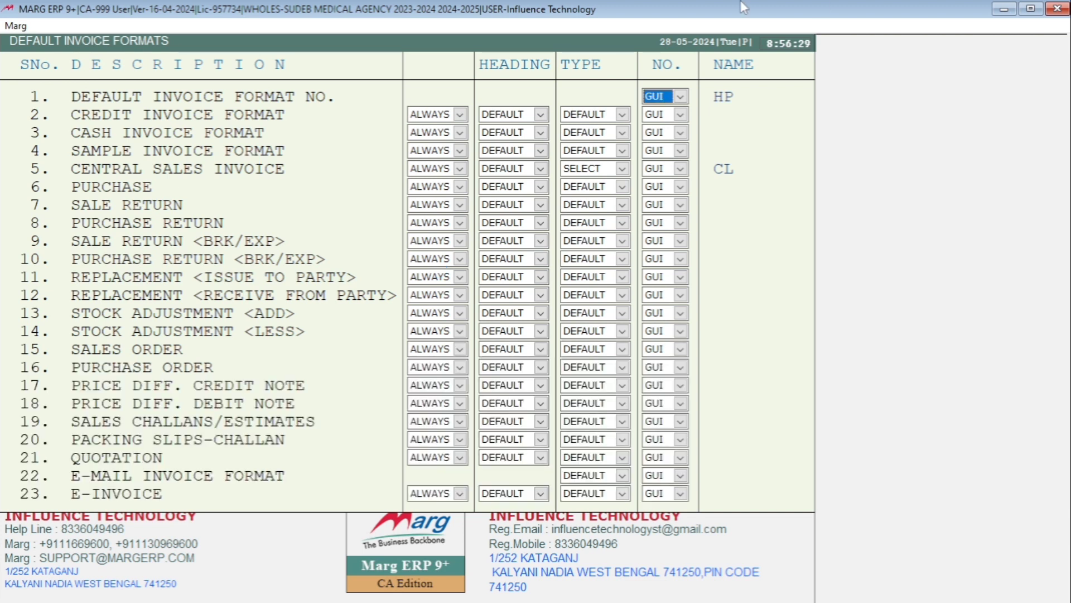
# Set the default invoice format to GUI with GS Full Page Local.
pyautogui.click(680, 97)
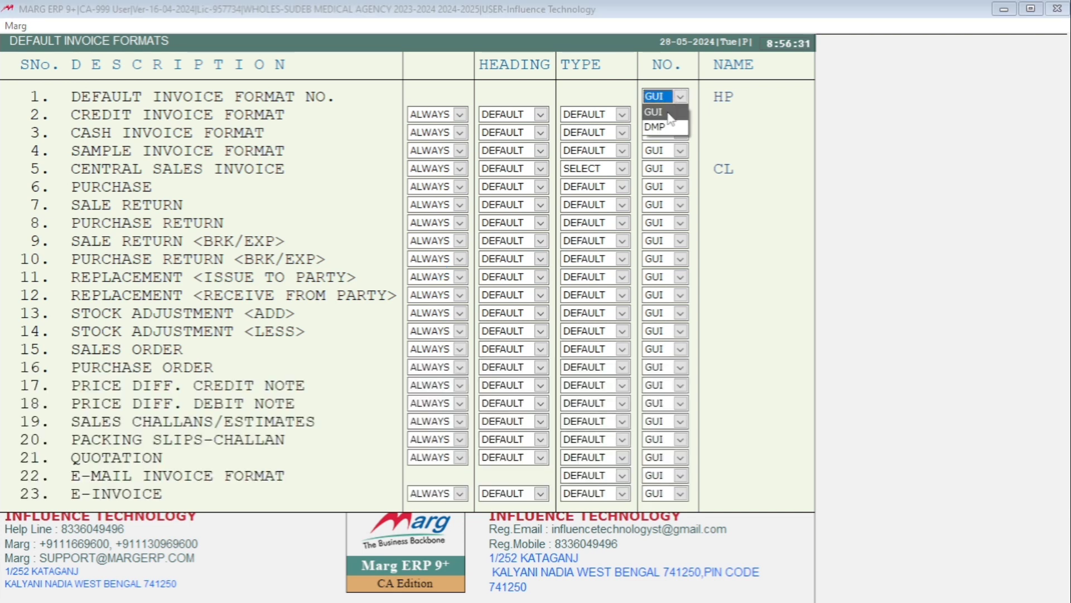
pyautogui.click(677, 112)
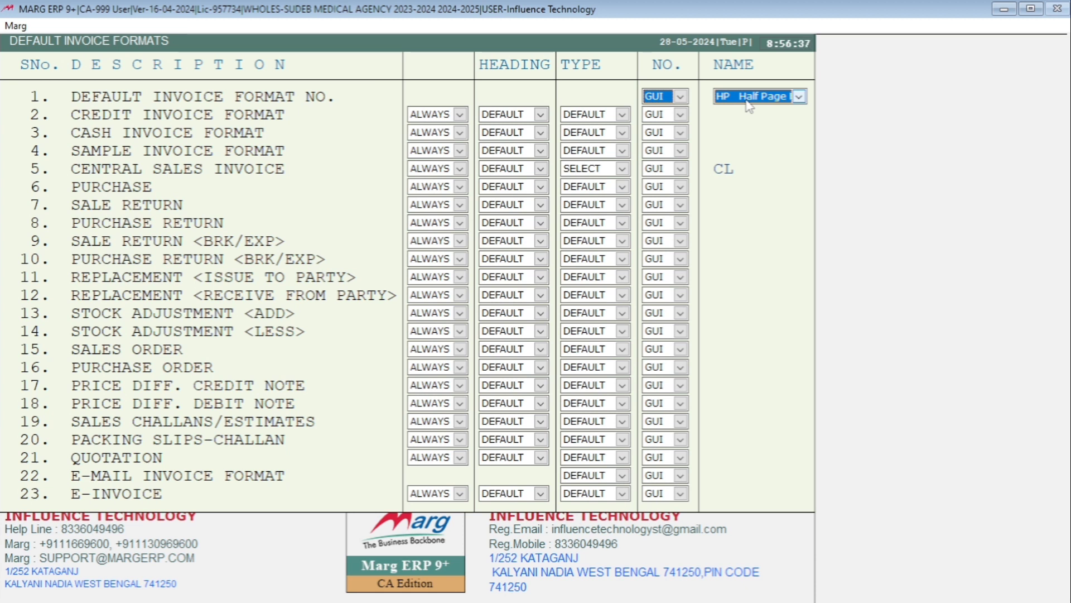
pyautogui.click(800, 99)
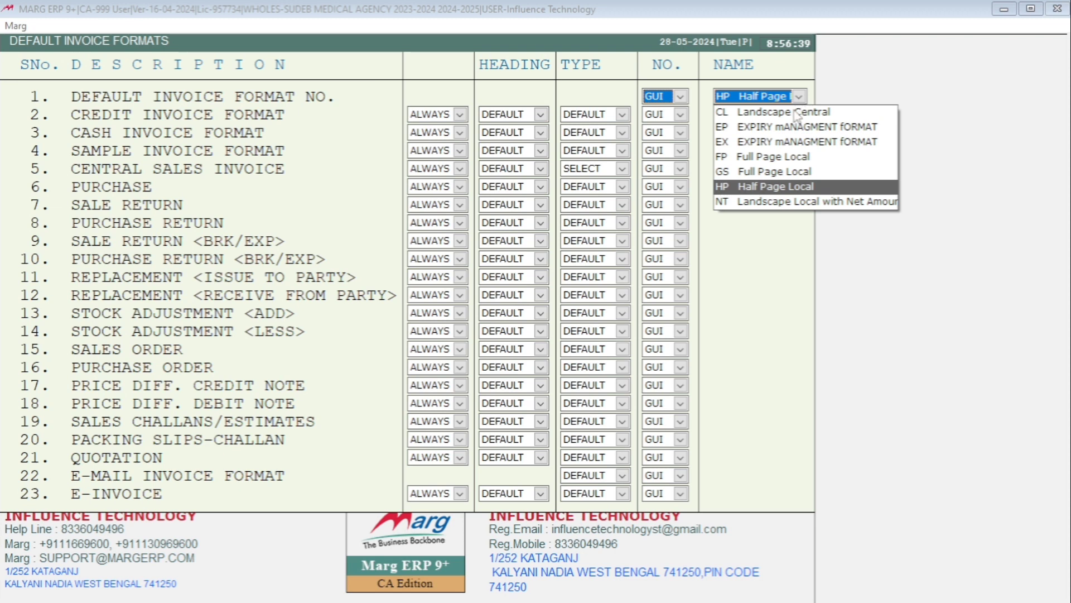
pyautogui.click(768, 172)
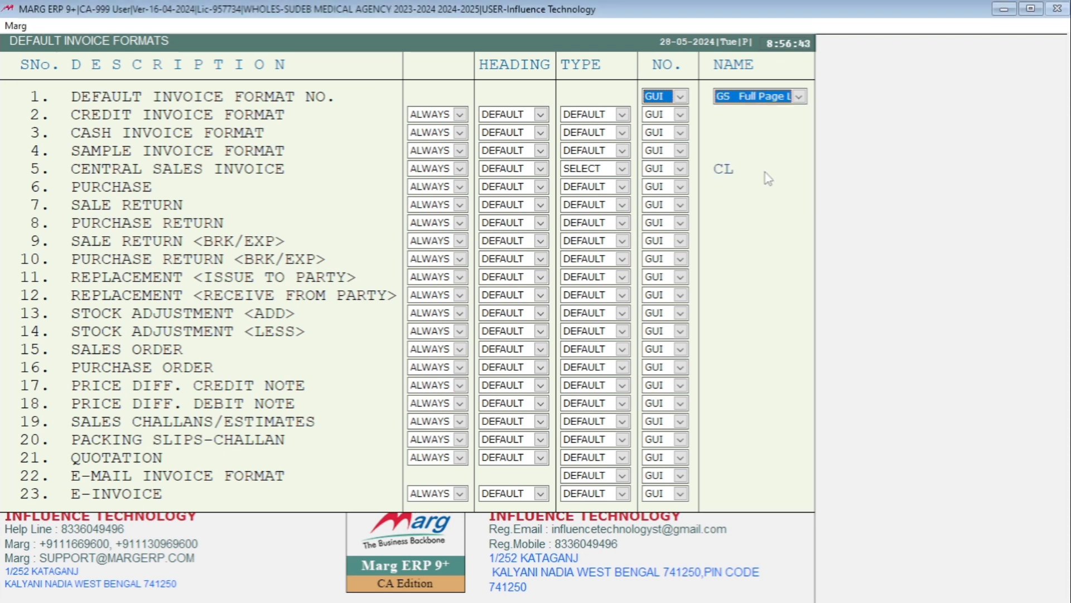
pyautogui.press('Return')
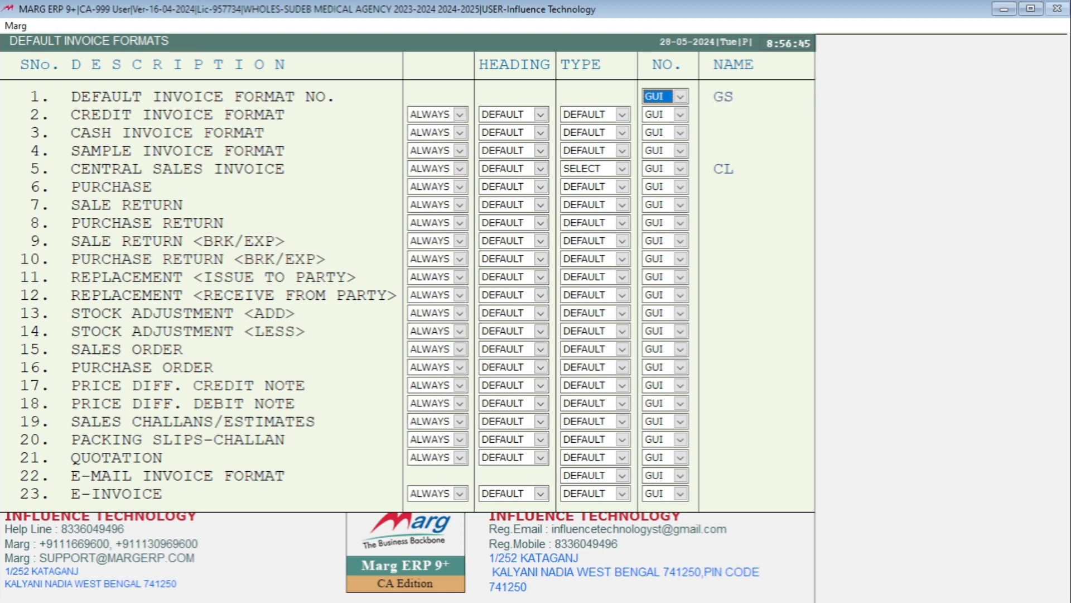
# Save the default invoice format changes and return to the main screen.
pyautogui.press('Return')
pyautogui.press('Return')
pyautogui.press('Return')
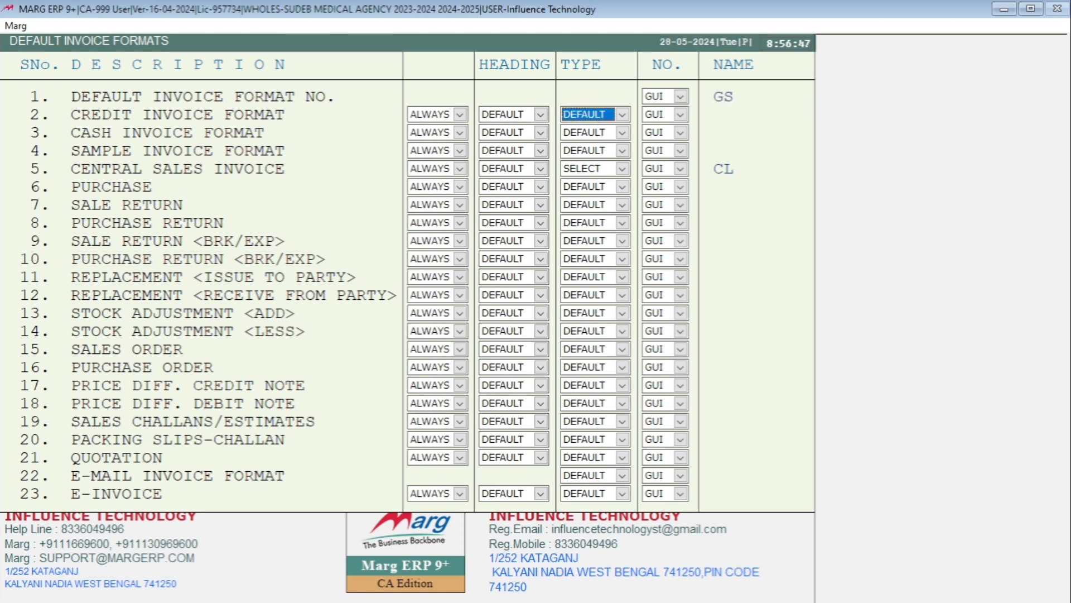
pyautogui.press('Escape')
pyautogui.press('Right')
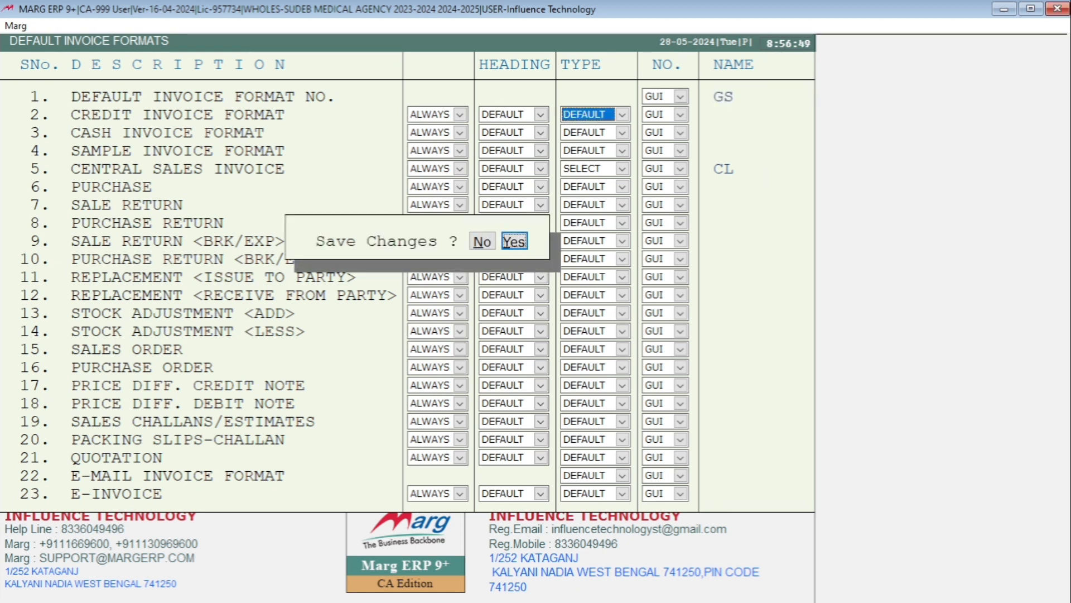
pyautogui.press('Return')
pyautogui.press('Escape')
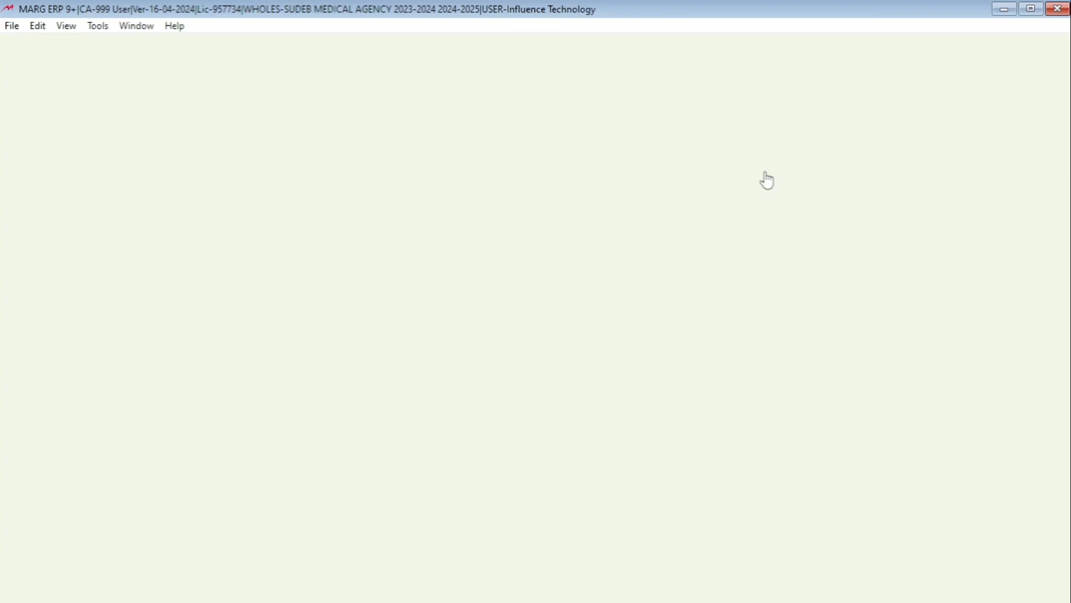
# Start a new credit sale bill for DEY MEDICAL and open the item list.
pyautogui.hotkey('alt', 'n')
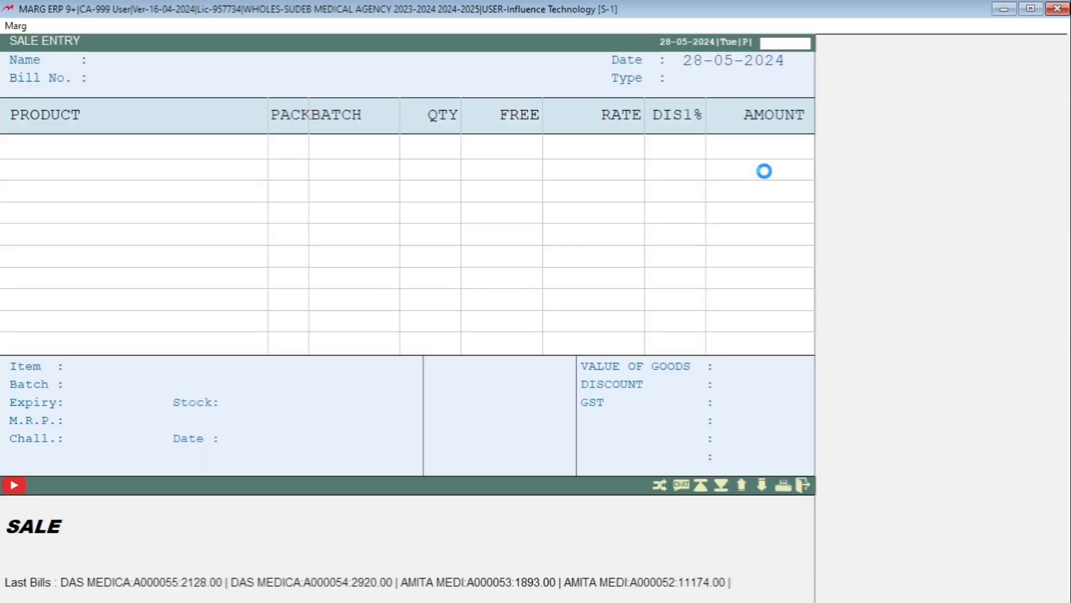
pyautogui.press('Return')
pyautogui.press('Down')
pyautogui.press('Return')
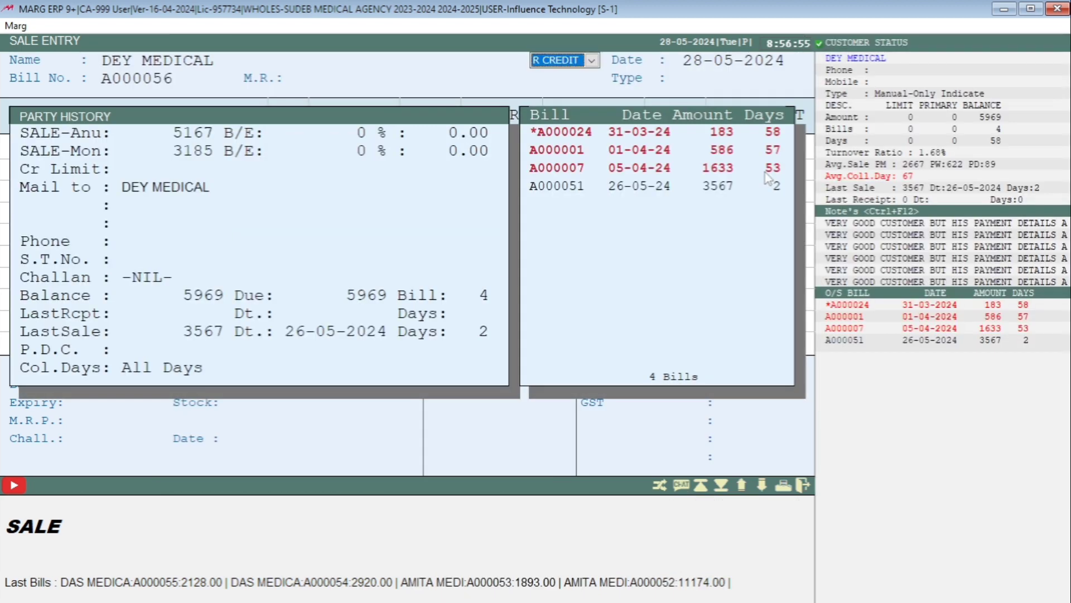
pyautogui.press('Return')
pyautogui.press('Return')
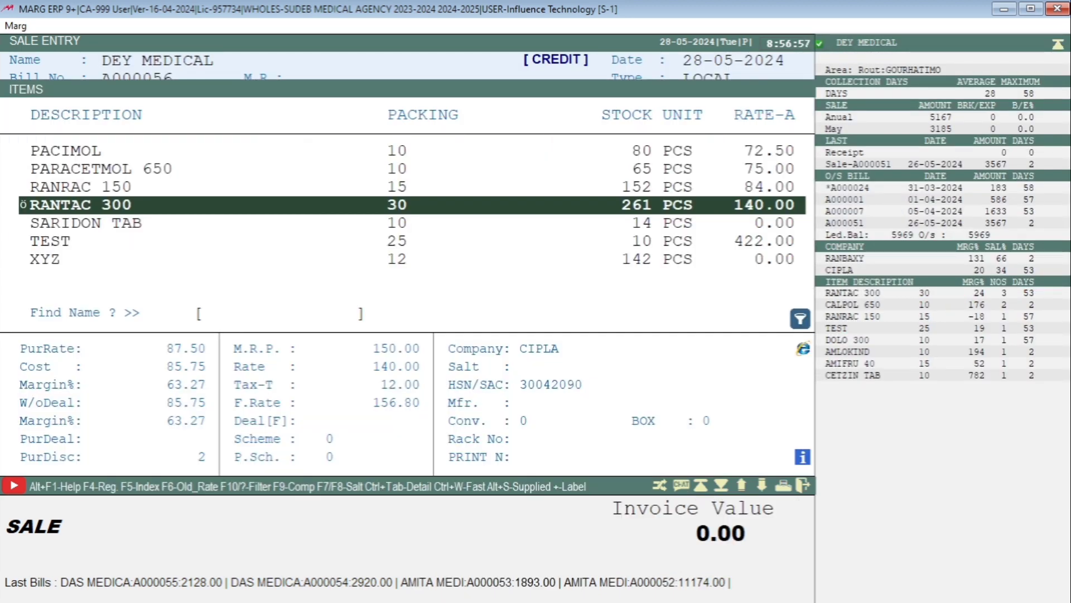
# Add DOLO 300, batch 36478, to the bill with quantity 5, rate 50 and a 1% discount.
pyautogui.write('DOLO')
pyautogui.press('Return')
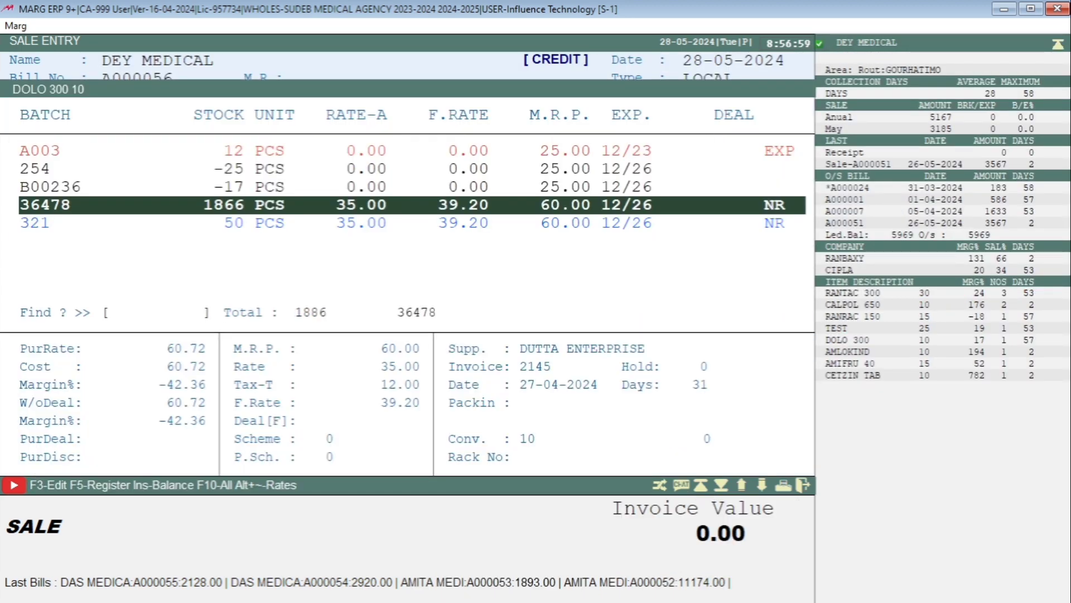
pyautogui.press('Return')
pyautogui.write('5')
pyautogui.press('Return')
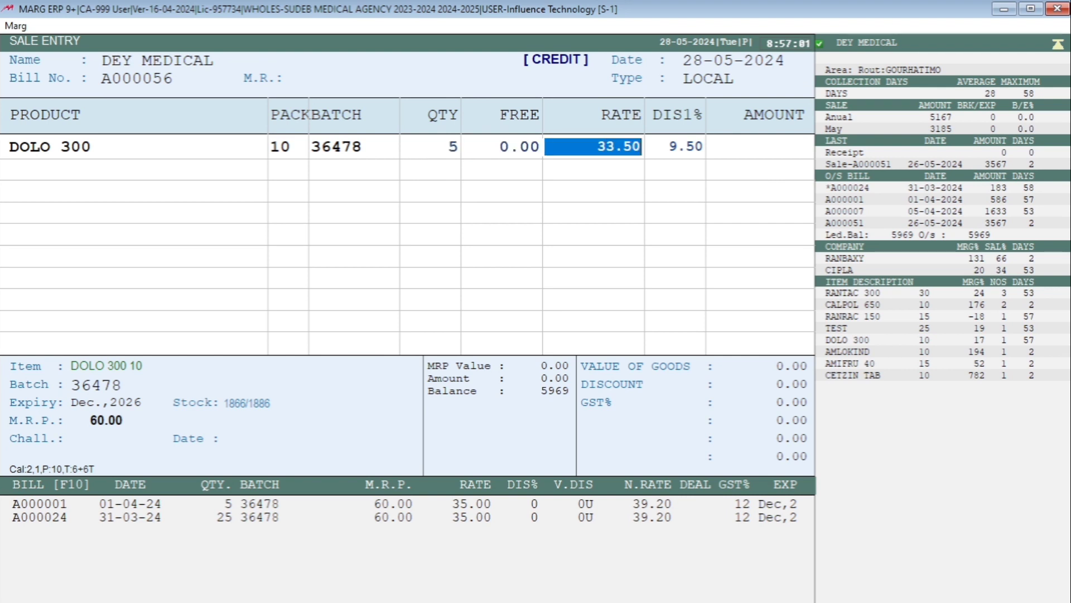
pyautogui.write('50')
pyautogui.press('Return')
pyautogui.write('1 .')
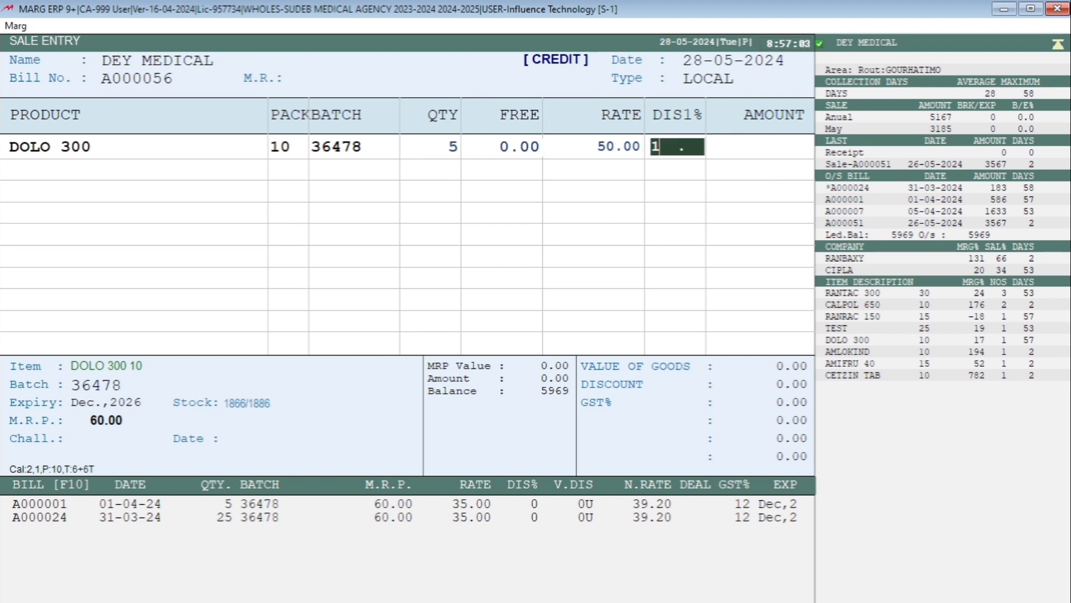
pyautogui.press('Return')
pyautogui.press('Right')
pyautogui.press('Return')
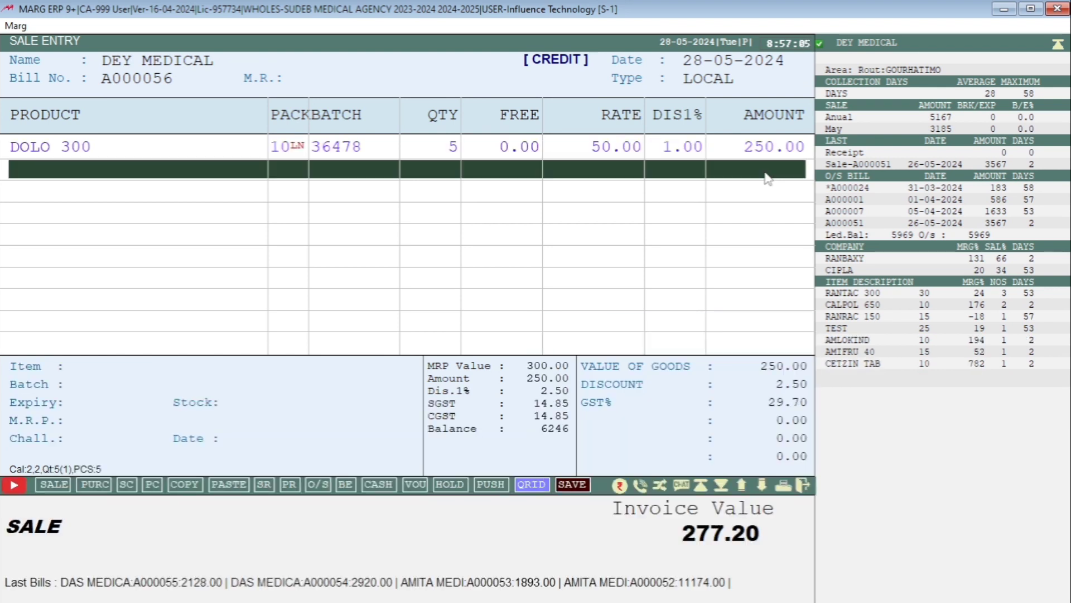
# Accept the net loss on the DEY MEDICAL bill and confirm its levies without entering cash taken.
pyautogui.press('Return')
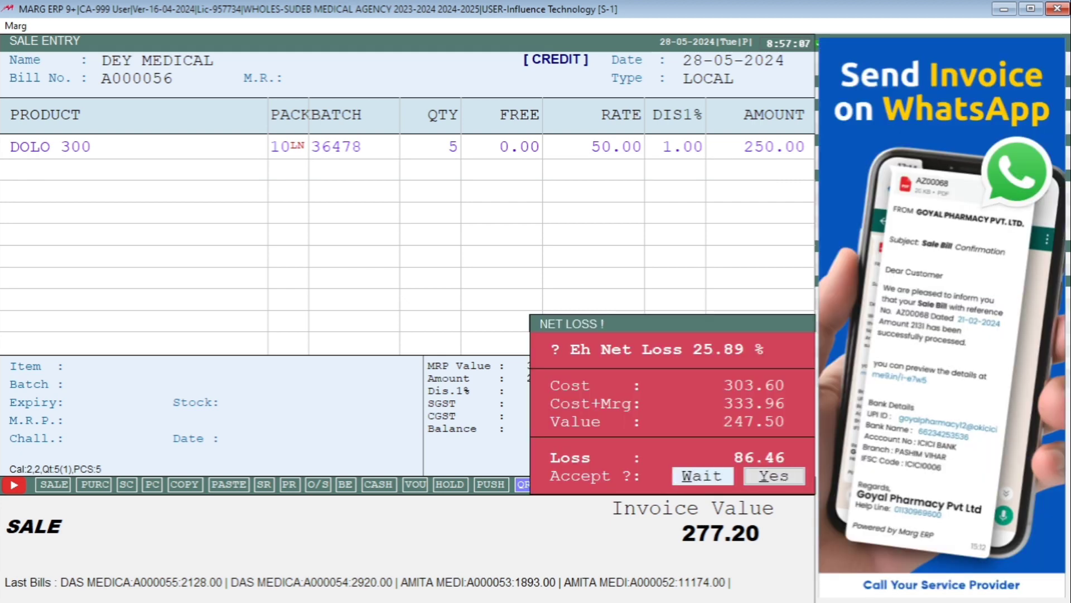
pyautogui.press('Return')
pyautogui.press('Return')
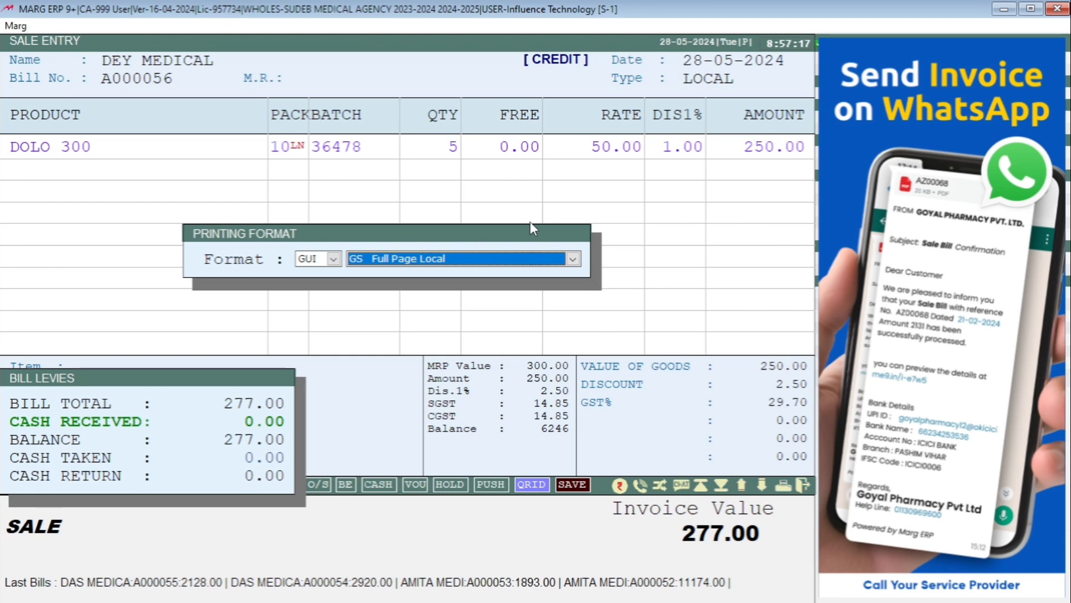
# Select HP Half Page Local as the printing format for the DEY MEDICAL bill and process the print output.
pyautogui.hotkey('alt', 'Down')
pyautogui.press('Down')
pyautogui.press('Return')
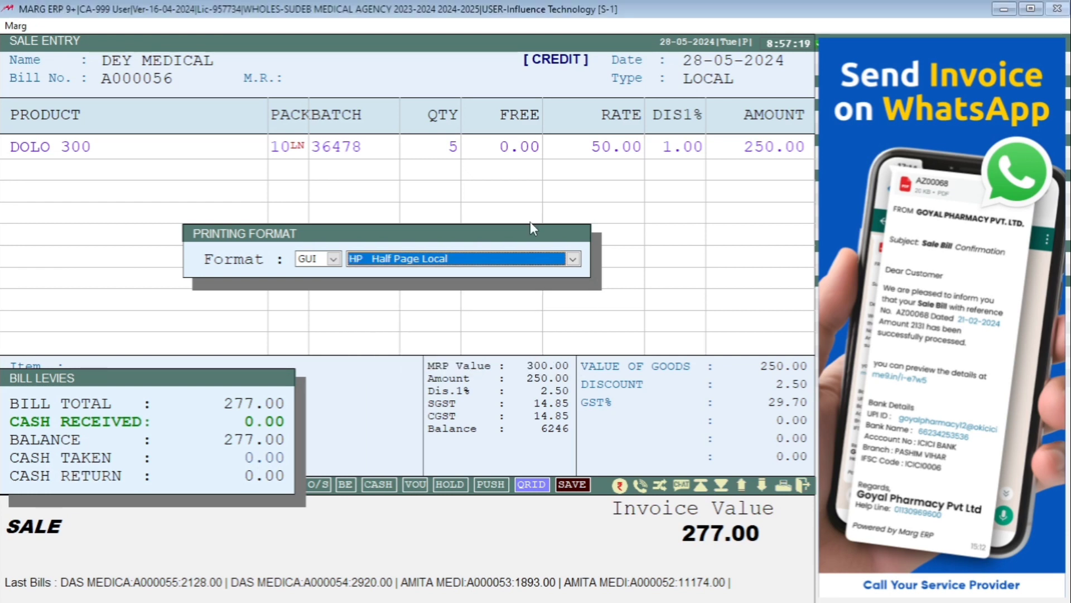
pyautogui.press('Return')
pyautogui.press('p')
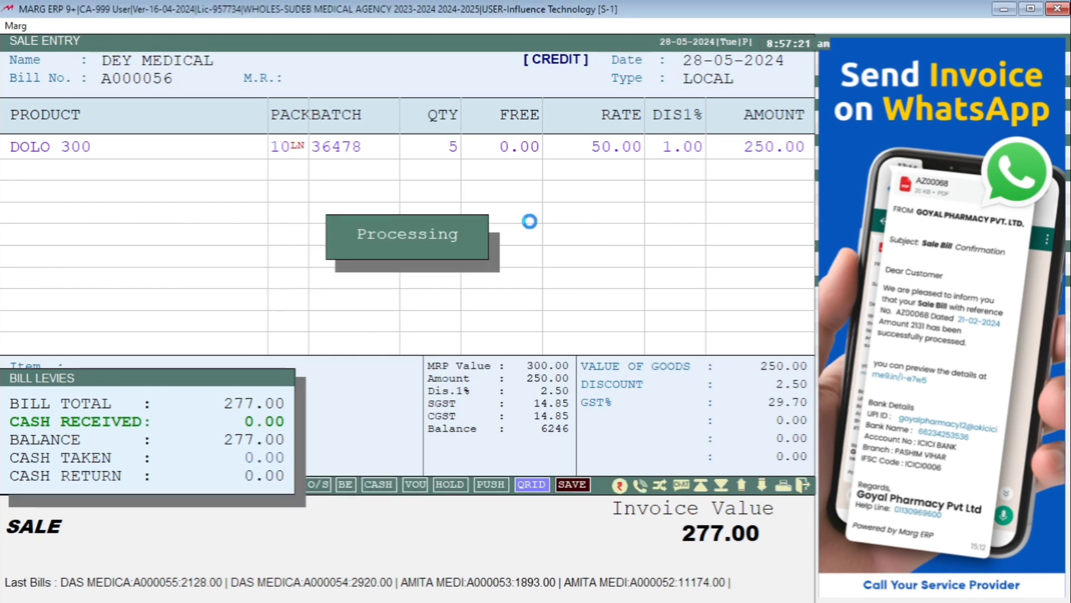